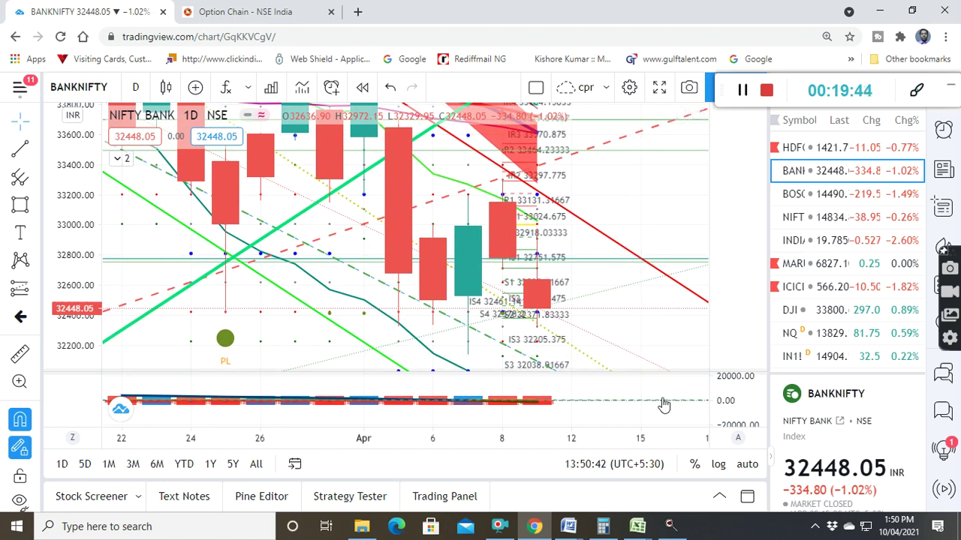
Widen the chart's date range and stretch the value scale of the indicator pane beneath the BANKNIFTY candles.
{"action": "scroll", "coordinate": [665, 401], "scroll_direction": "down", "scroll_amount": 2}
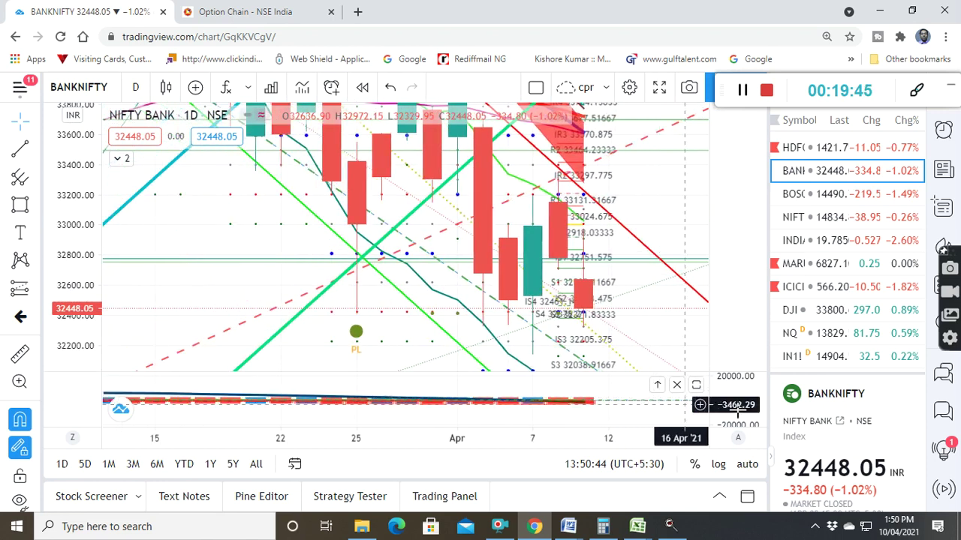
{"action": "left_click_drag", "start_coordinate": [734, 410], "coordinate": [736, 375]}
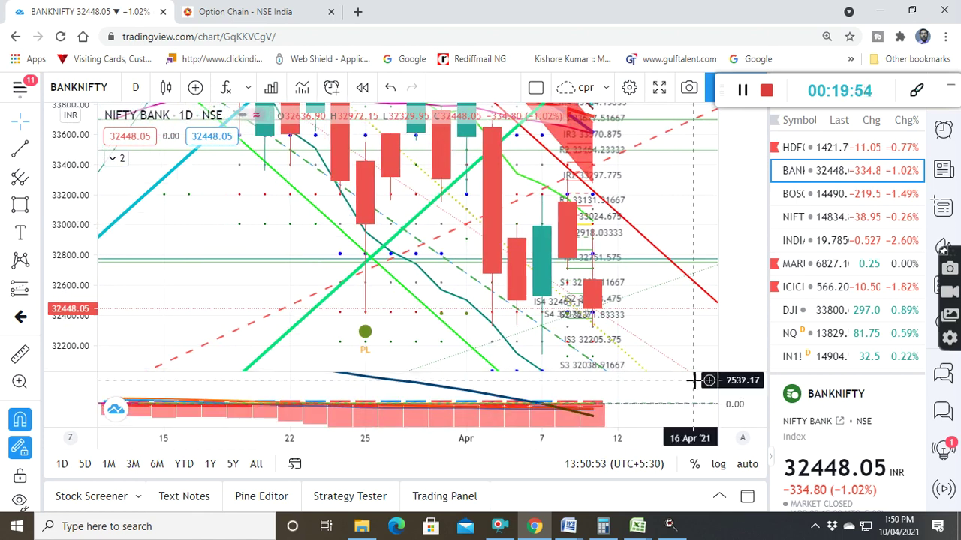
{"action": "mouse_move", "coordinate": [677, 388]}
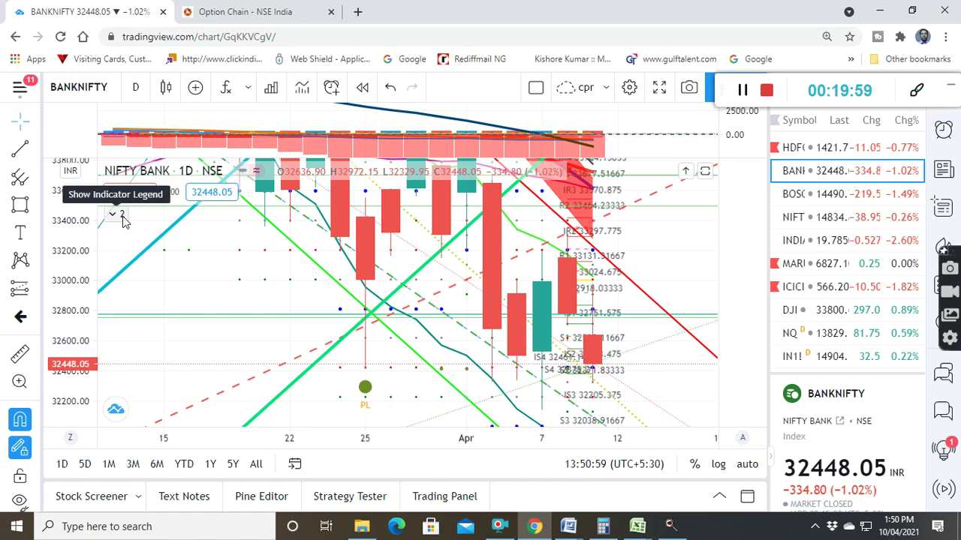
Reload the BANKNIFTY chart page.
{"action": "left_click", "coordinate": [287, 36]}
{"action": "key", "text": "Return"}
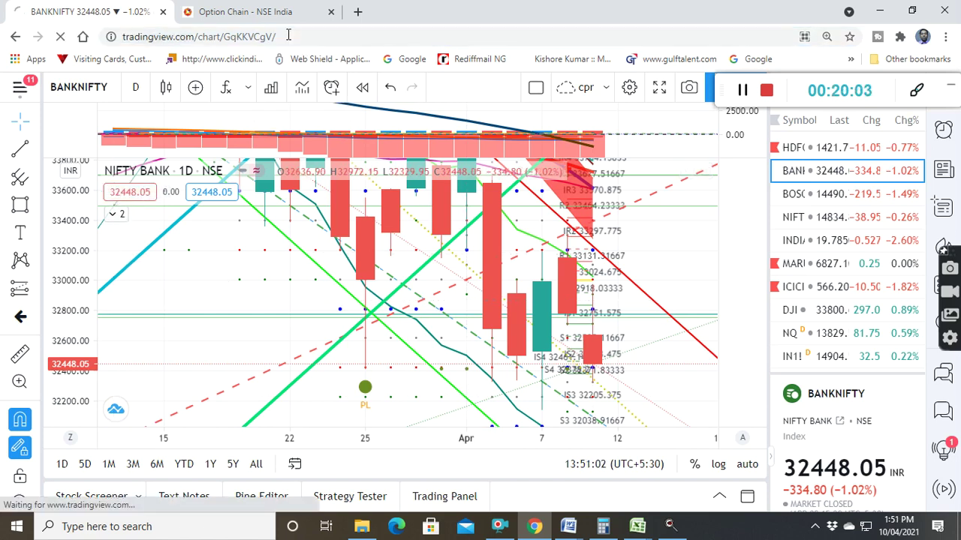
{"action": "left_click", "coordinate": [549, 118]}
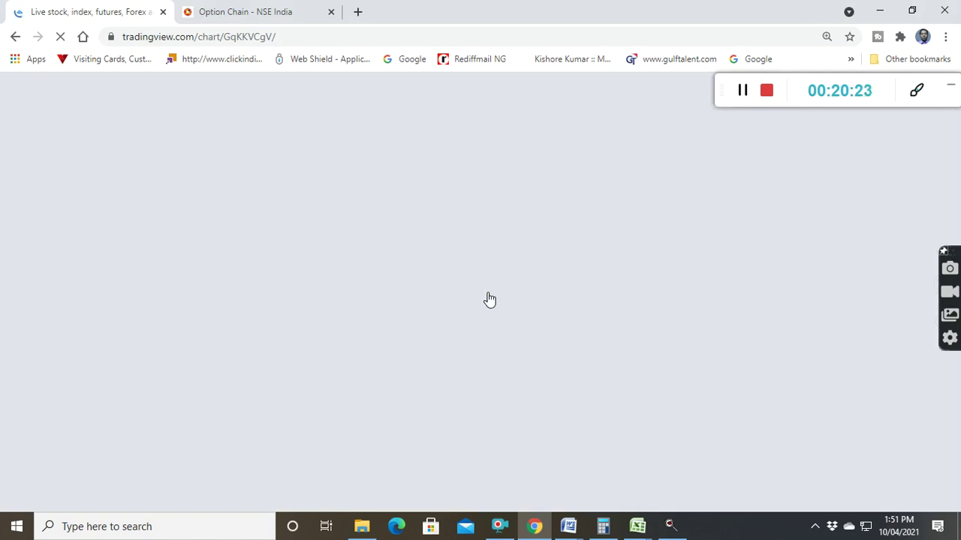
{"action": "left_click", "coordinate": [536, 197]}
Switch to the vix calculator workbook in Excel and examine the daily upper and lower ranges in rows 16 and 17.
{"action": "mouse_move", "coordinate": [639, 530]}
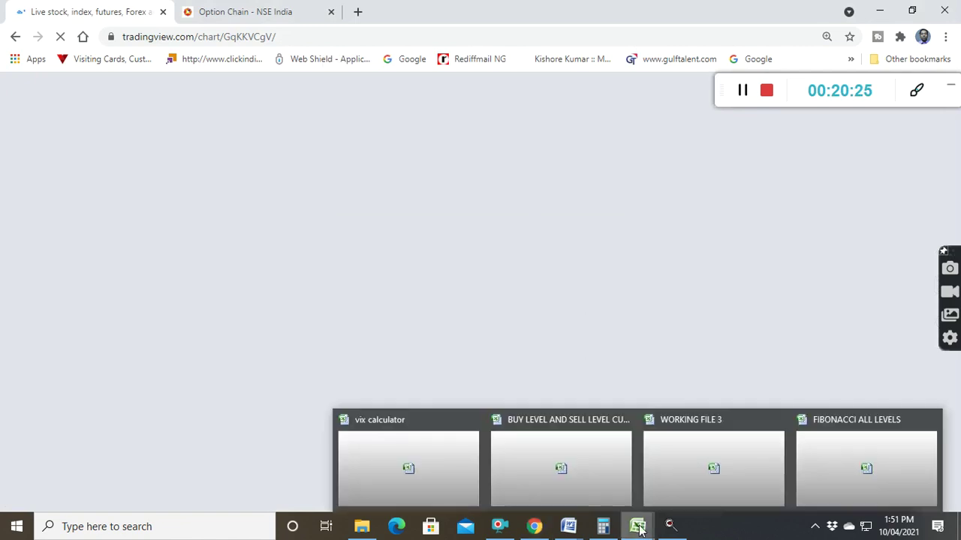
{"action": "left_click", "coordinate": [440, 468]}
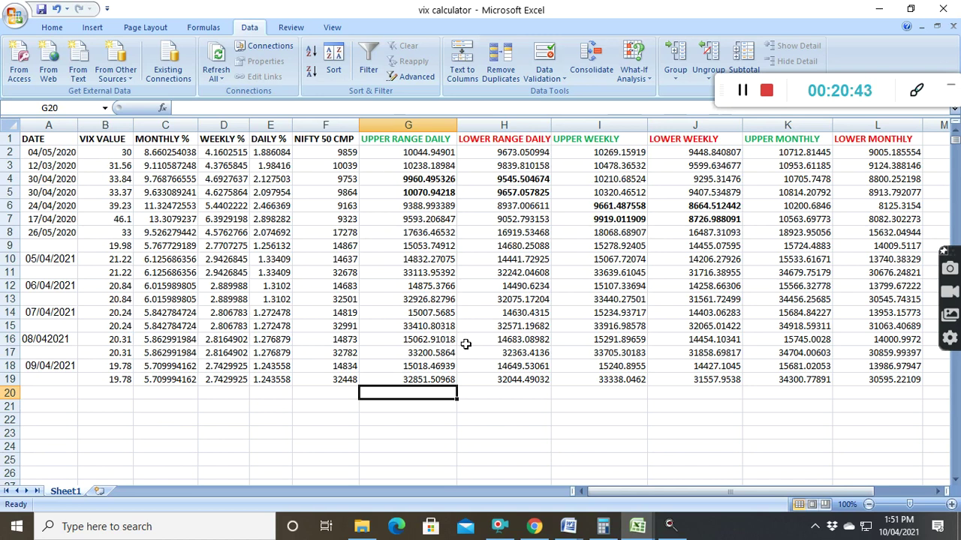
{"action": "left_click", "coordinate": [429, 339]}
{"action": "left_click", "coordinate": [523, 340]}
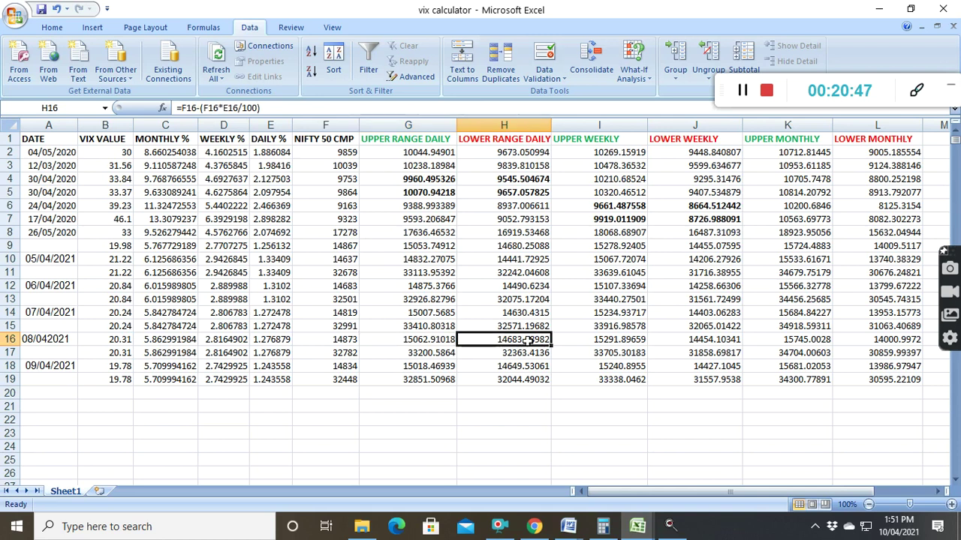
{"action": "left_click", "coordinate": [426, 353]}
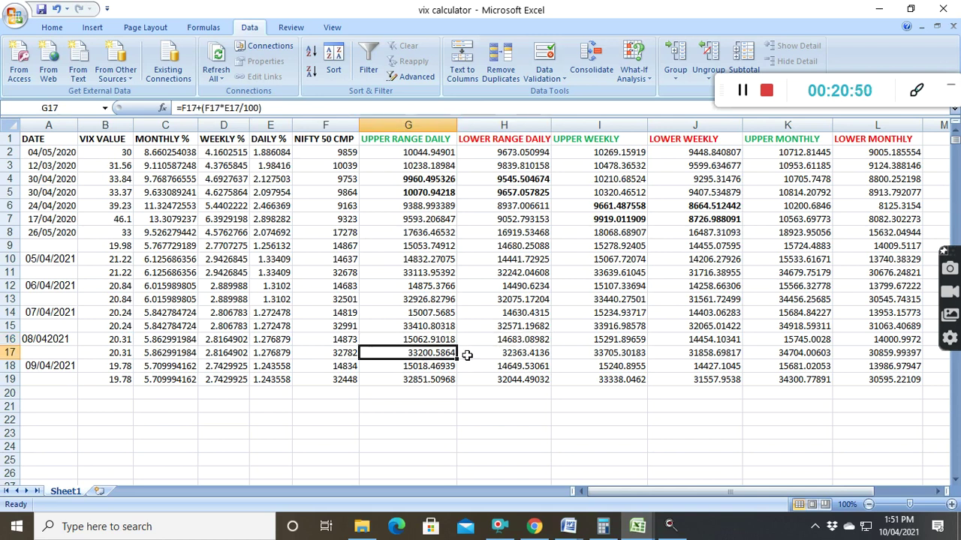
{"action": "left_click", "coordinate": [525, 360]}
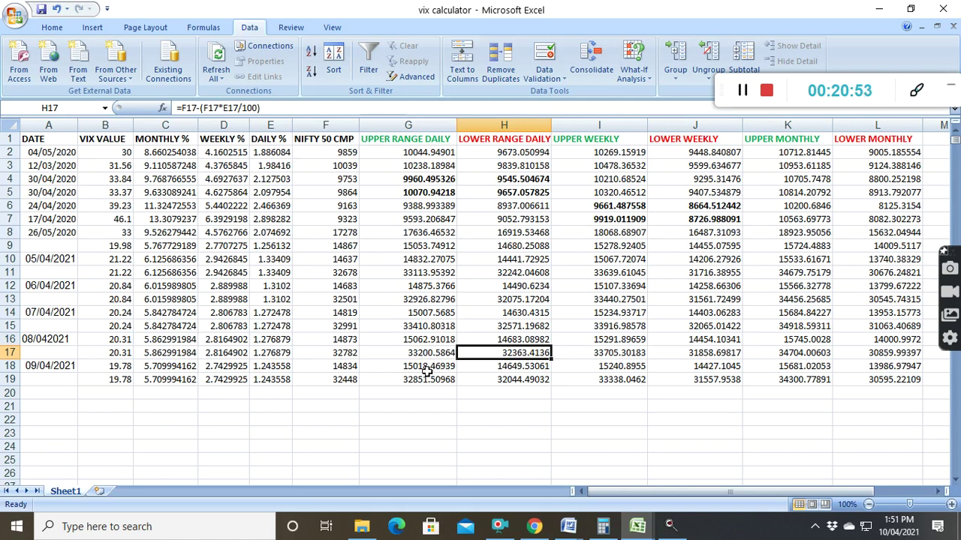
Examine the daily upper and lower range cells for 09/04/2021 in rows 18 and 19.
{"action": "left_click", "coordinate": [427, 368]}
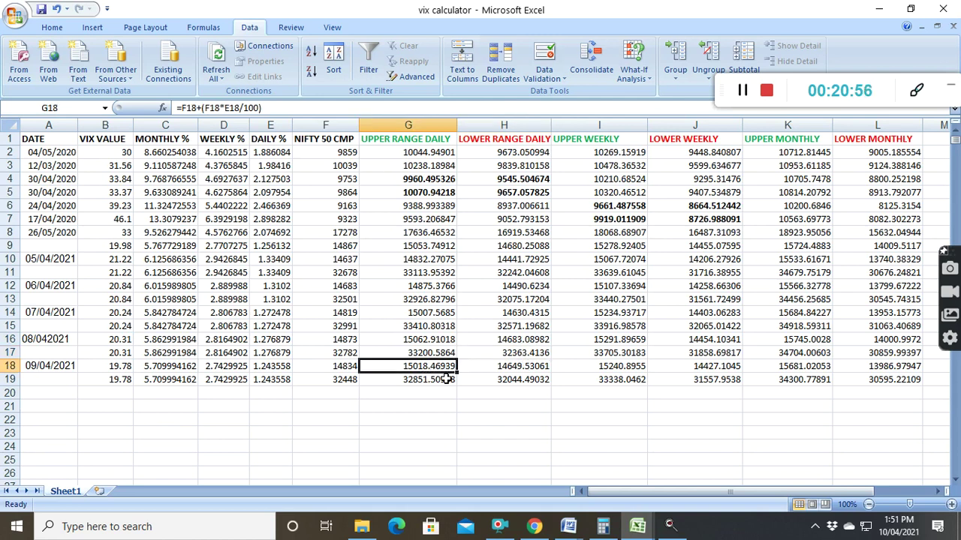
{"action": "left_click", "coordinate": [507, 368]}
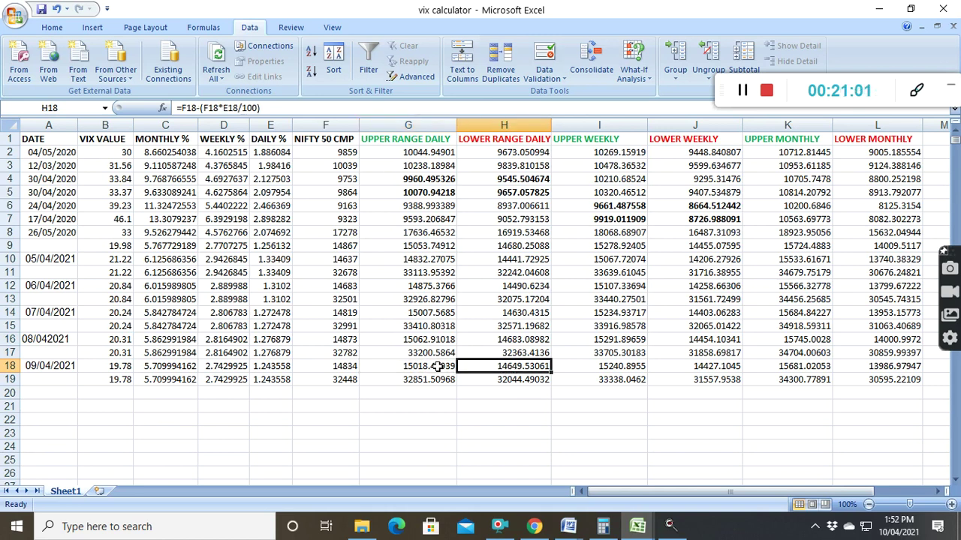
{"action": "left_click", "coordinate": [438, 366]}
{"action": "left_click", "coordinate": [436, 381]}
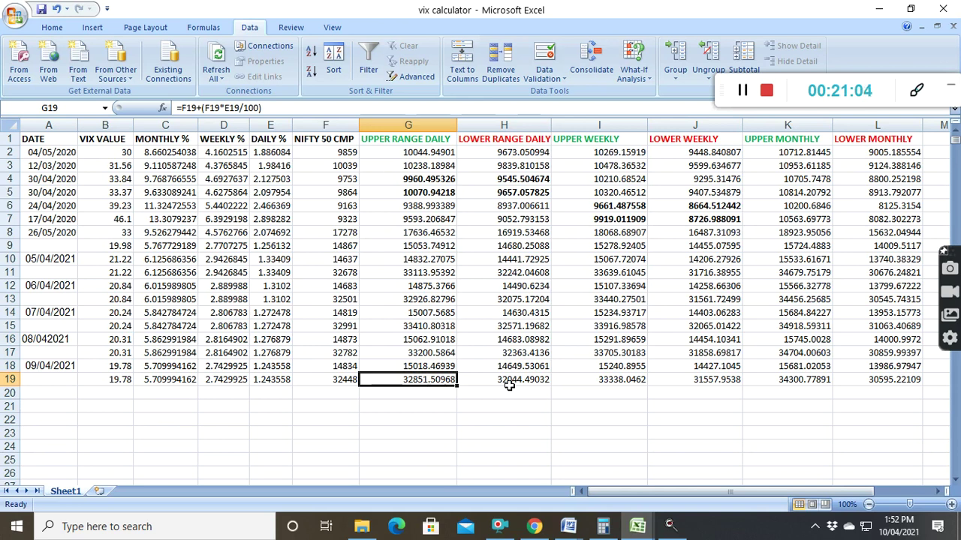
{"action": "left_click", "coordinate": [526, 381]}
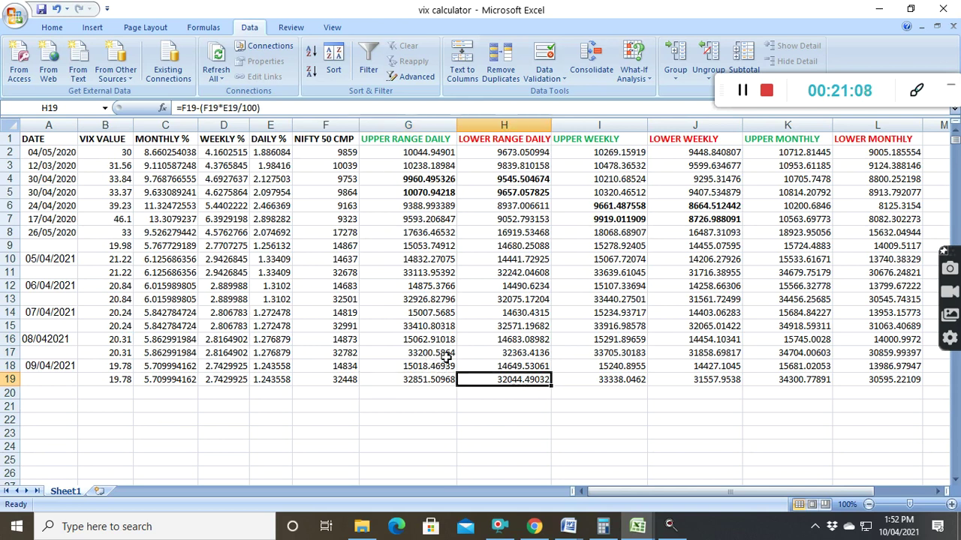
{"action": "left_click", "coordinate": [432, 367]}
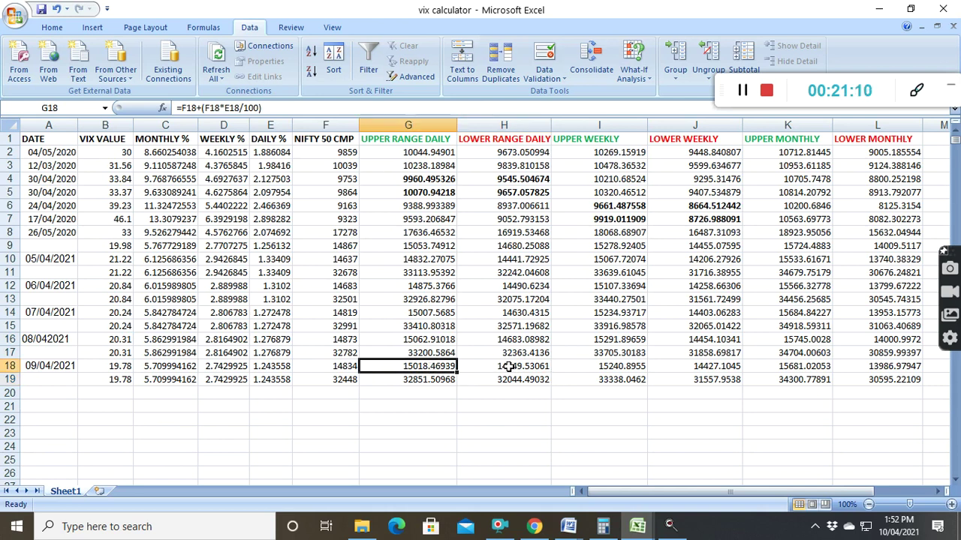
{"action": "left_click", "coordinate": [508, 367]}
{"action": "left_click", "coordinate": [431, 366]}
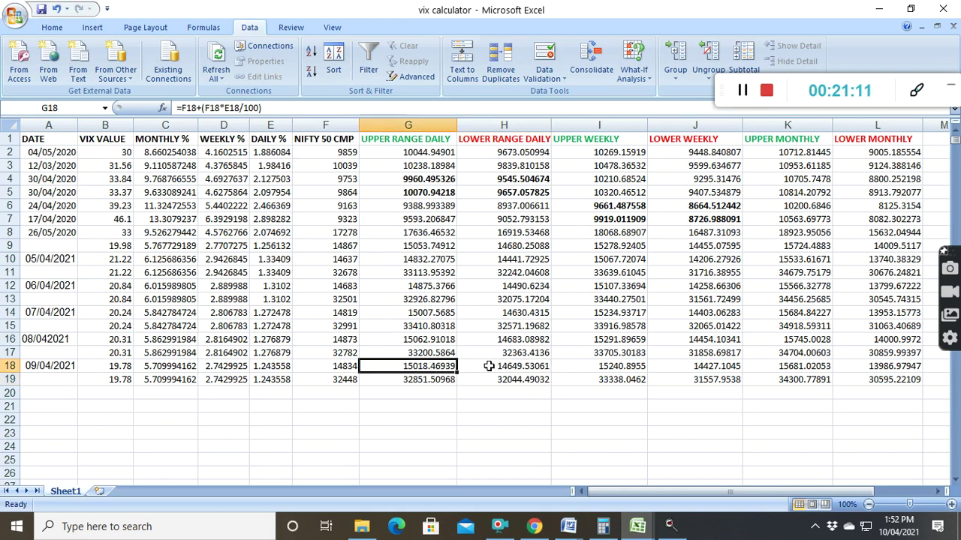
{"action": "left_click", "coordinate": [503, 367]}
{"action": "left_click", "coordinate": [443, 367]}
{"action": "left_click", "coordinate": [508, 367]}
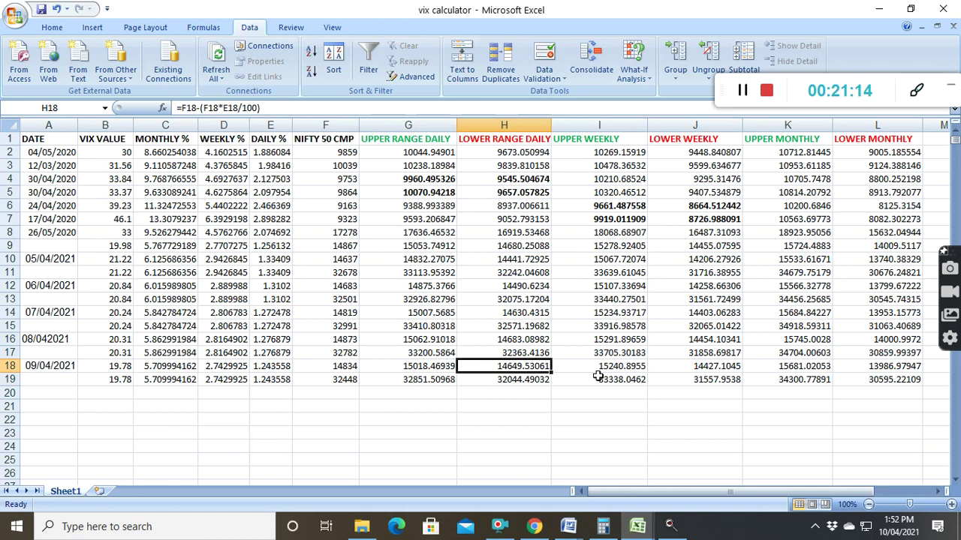
Examine the upper and lower monthly range cells for 09/04/2021 in row 18.
{"action": "left_click", "coordinate": [800, 368]}
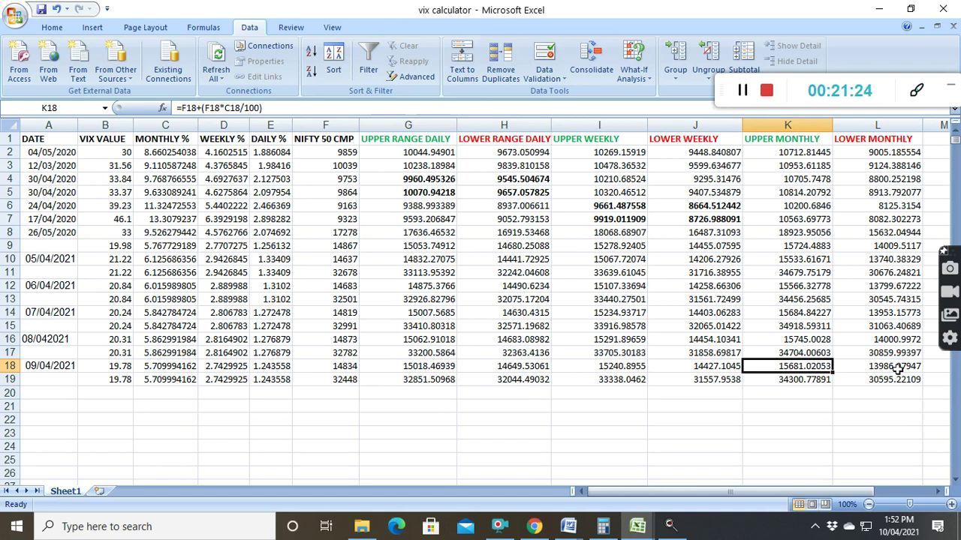
{"action": "left_click", "coordinate": [897, 367]}
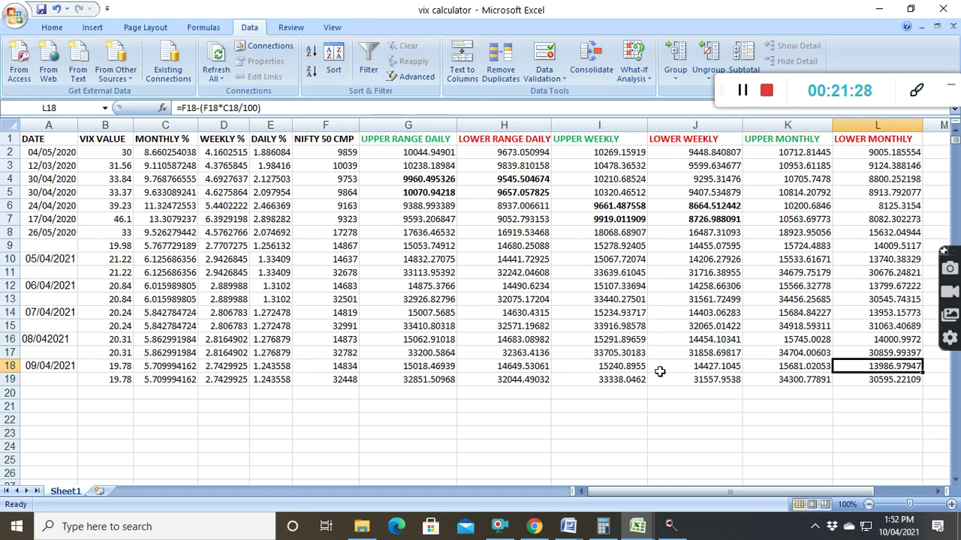
{"action": "left_click", "coordinate": [805, 368]}
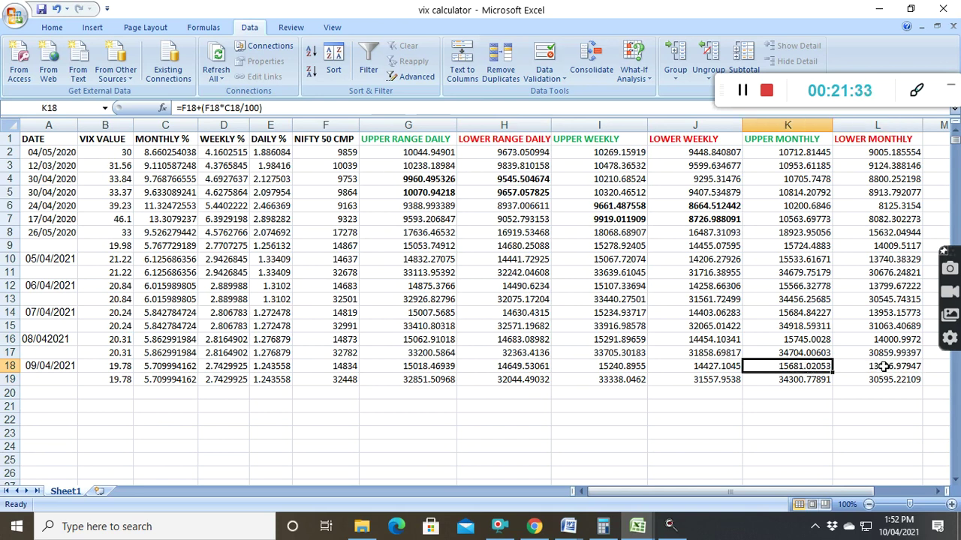
{"action": "left_click", "coordinate": [884, 367]}
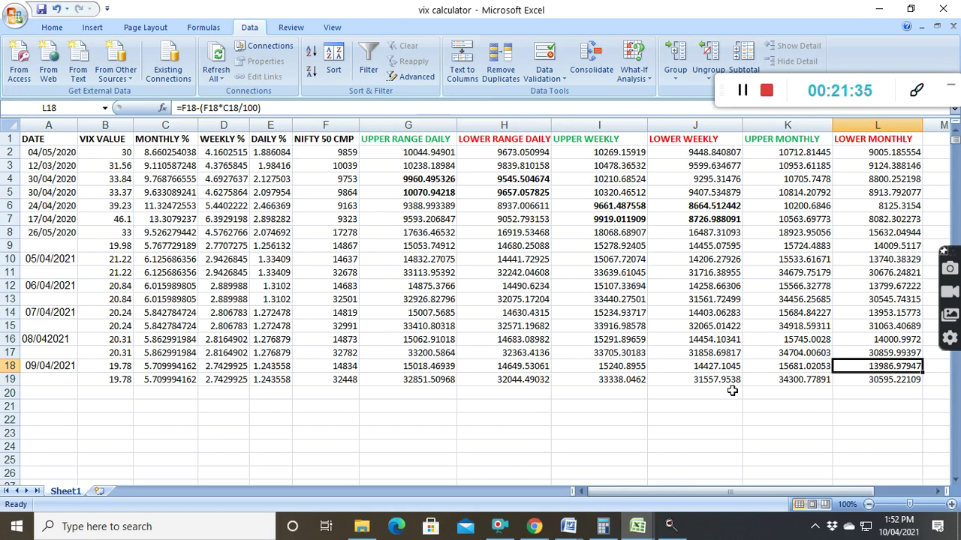
Switch to the BANKNIFTY chart in Chrome and zoom in on the March and April candles.
{"action": "left_click", "coordinate": [547, 527]}
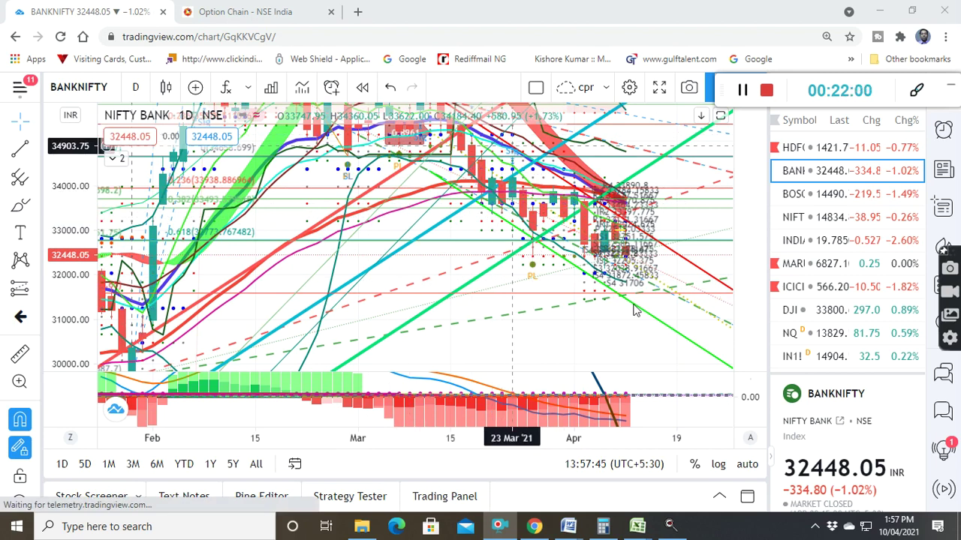
{"action": "scroll", "coordinate": [583, 308], "scroll_direction": "up", "scroll_amount": 2}
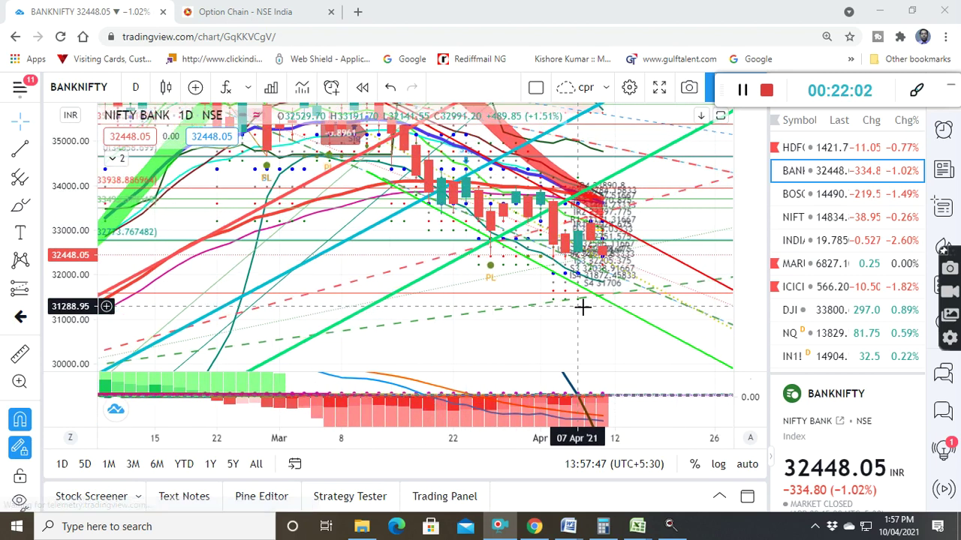
{"action": "scroll", "coordinate": [582, 307], "scroll_direction": "up", "scroll_amount": 4}
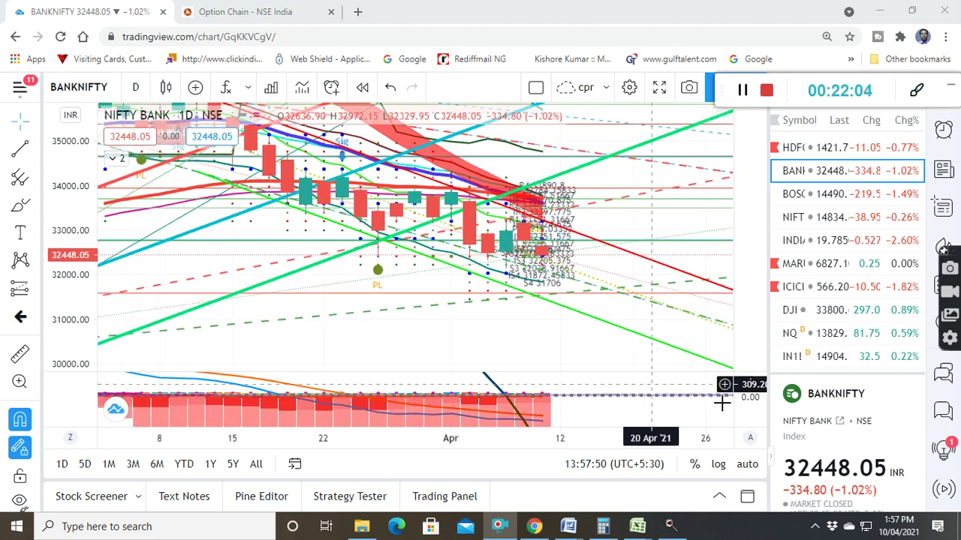
Stretch the lower indicator pane's value scale and reposition its plots until the oscillator lines fill the pane.
{"action": "left_click", "coordinate": [744, 400]}
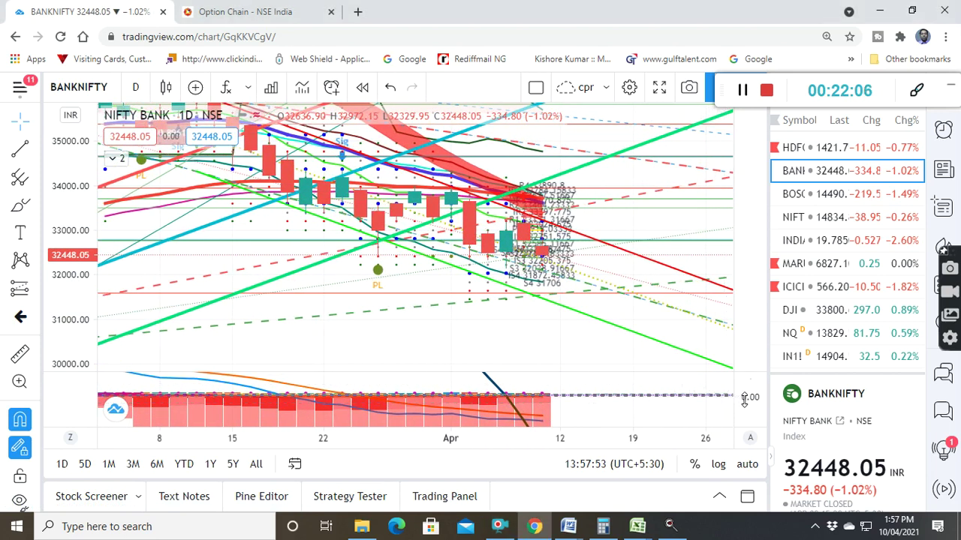
{"action": "scroll", "coordinate": [735, 352], "scroll_direction": "right", "scroll_amount": 1}
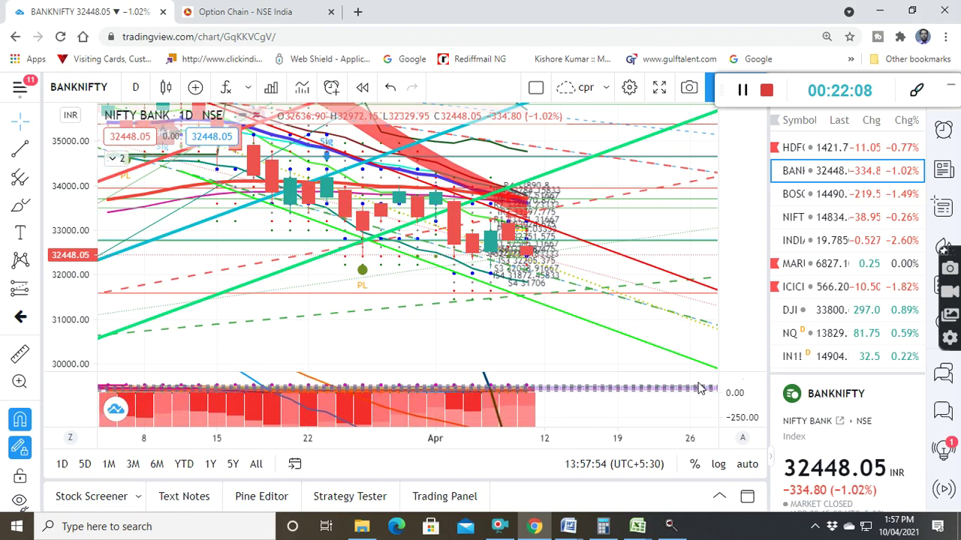
{"action": "left_click", "coordinate": [698, 388]}
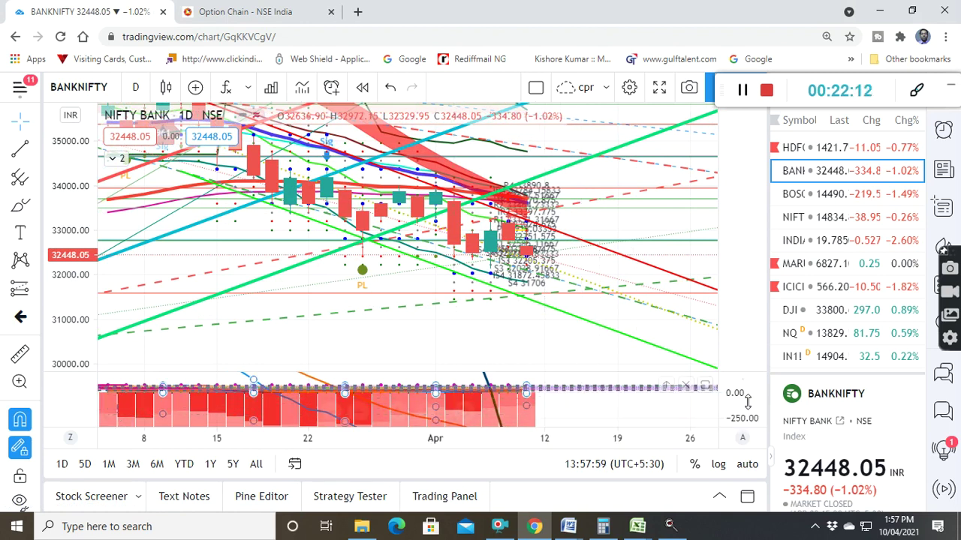
{"action": "left_click_drag", "start_coordinate": [741, 395], "coordinate": [616, 393]}
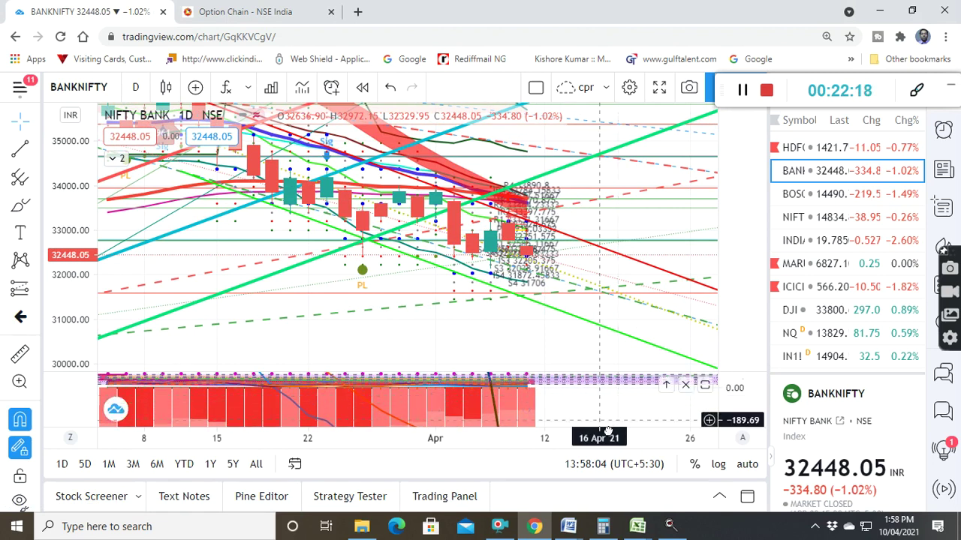
{"action": "left_click_drag", "start_coordinate": [608, 433], "coordinate": [606, 446]}
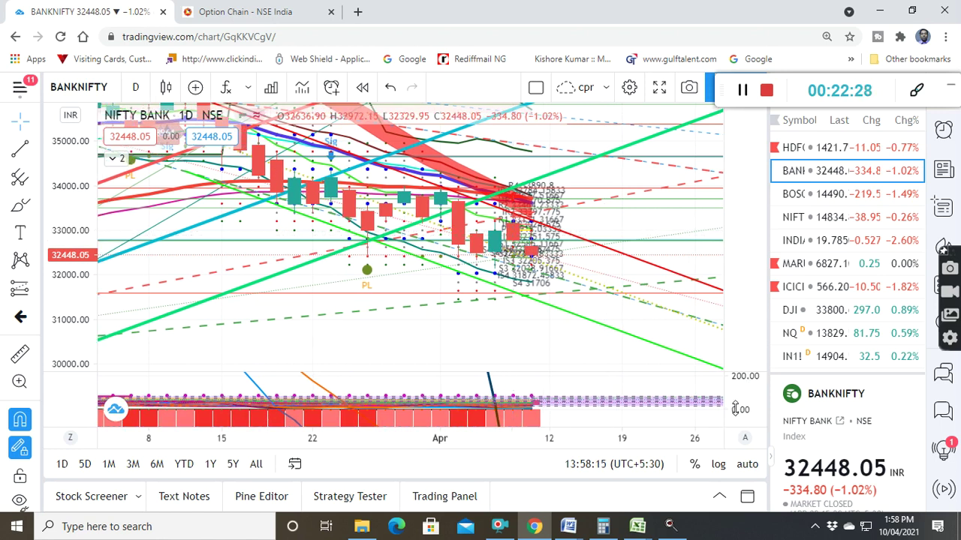
{"action": "left_click_drag", "start_coordinate": [734, 398], "coordinate": [729, 359]}
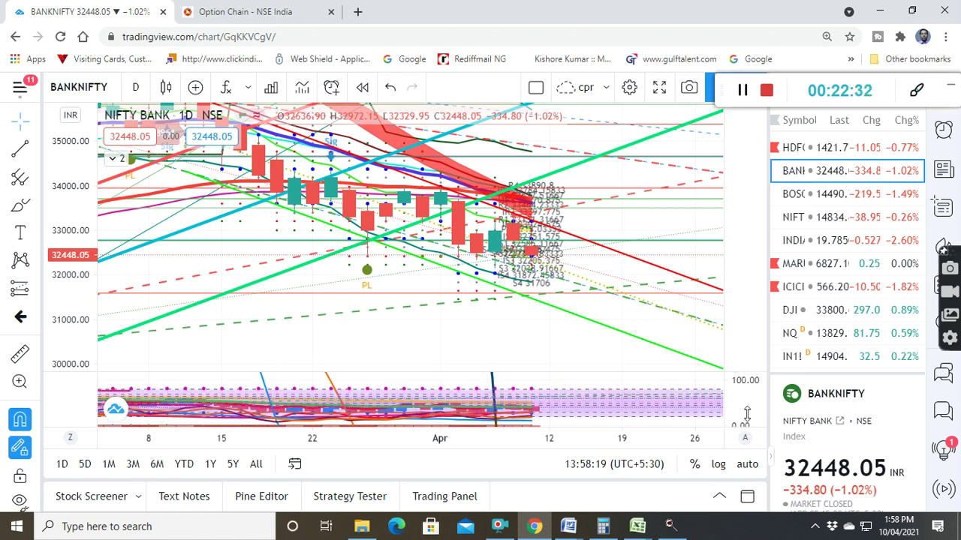
{"action": "left_click_drag", "start_coordinate": [739, 417], "coordinate": [737, 387]}
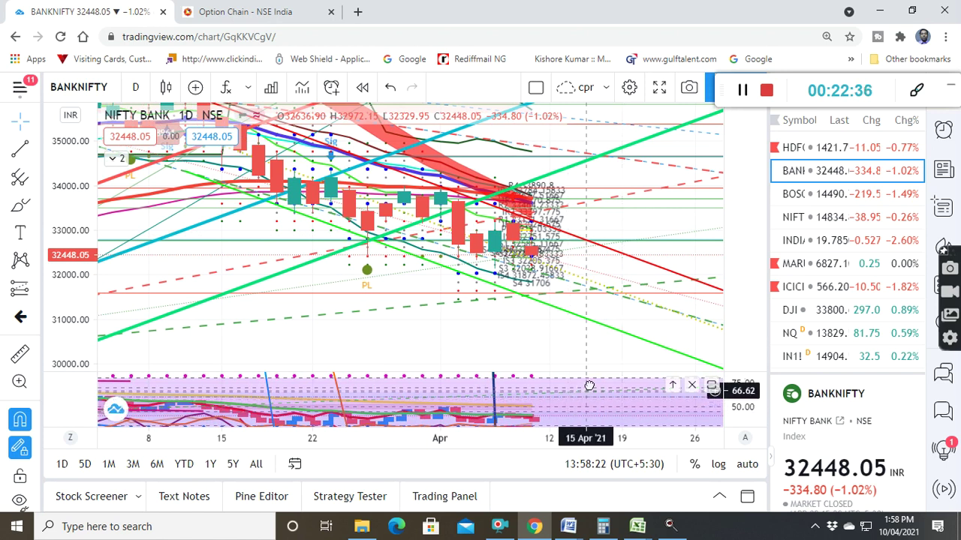
{"action": "left_click_drag", "start_coordinate": [592, 379], "coordinate": [595, 373]}
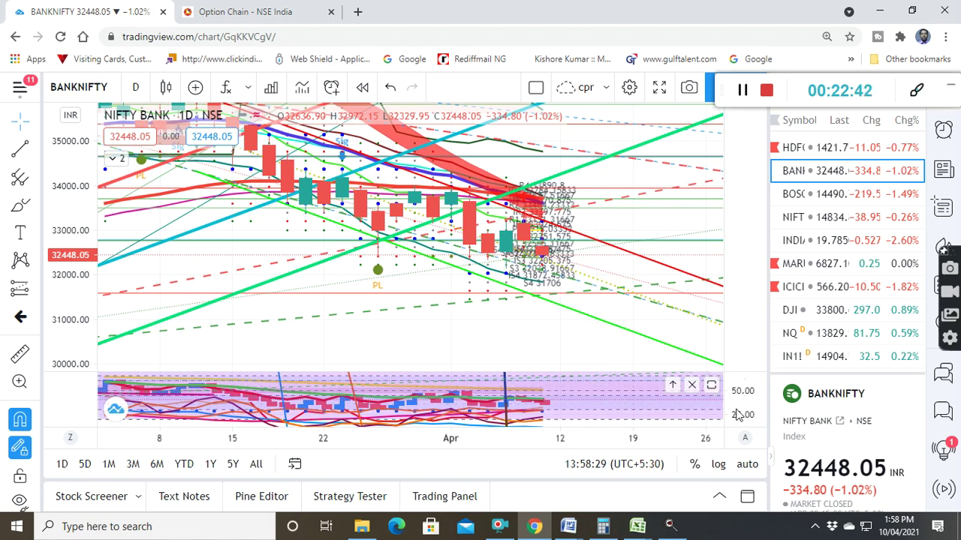
{"action": "left_click_drag", "start_coordinate": [737, 405], "coordinate": [734, 388]}
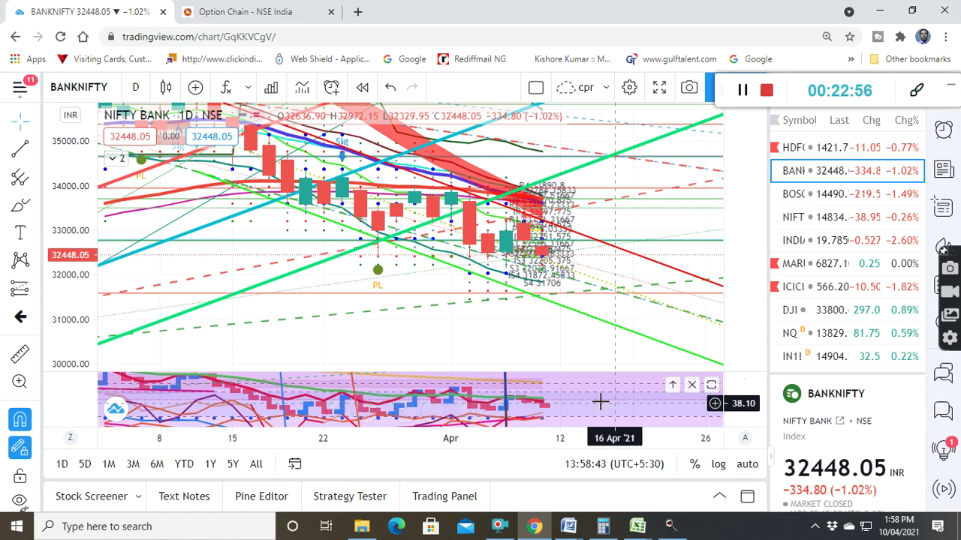
Move the oscillator indicator from the lower pane onto the main price pane and expand the indicator legend.
{"action": "left_click_drag", "start_coordinate": [612, 382], "coordinate": [610, 403]}
{"action": "left_click_drag", "start_coordinate": [610, 395], "coordinate": [543, 396]}
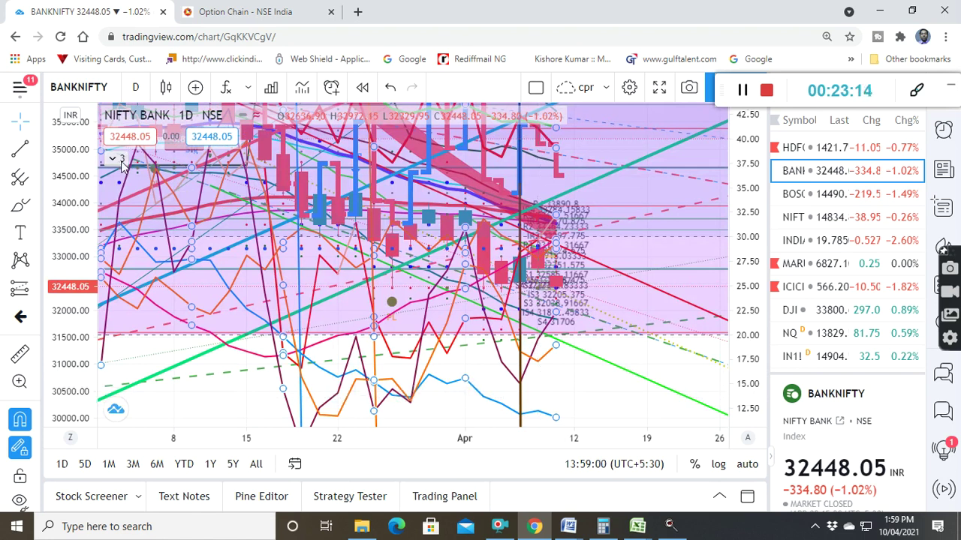
{"action": "left_click", "coordinate": [121, 161]}
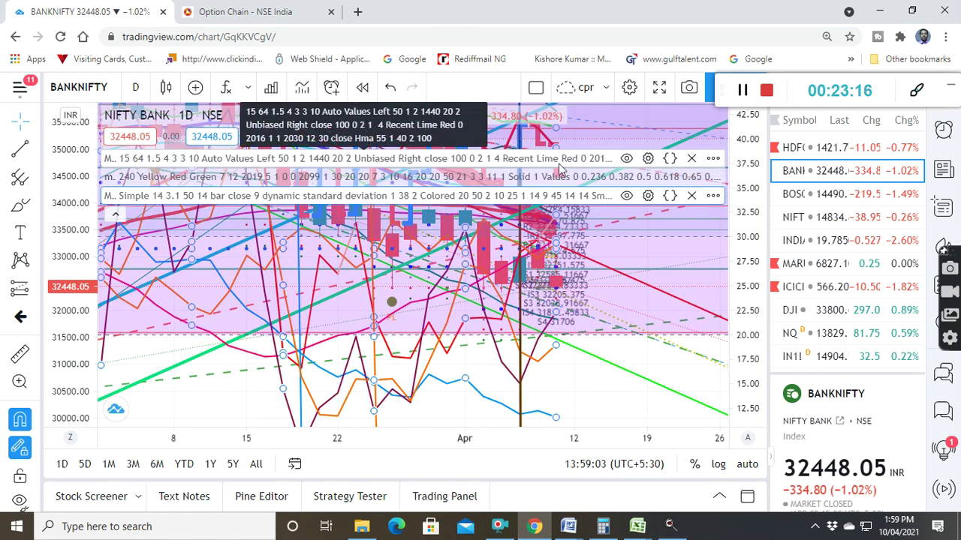
Move the oscillator indicator out of the main price pane into a new pane below.
{"action": "left_click", "coordinate": [712, 197]}
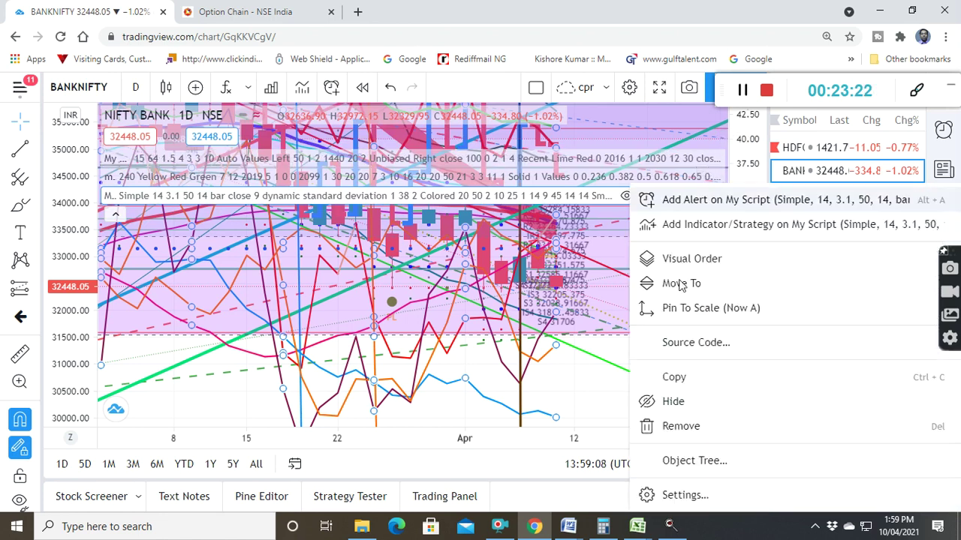
{"action": "mouse_move", "coordinate": [679, 289]}
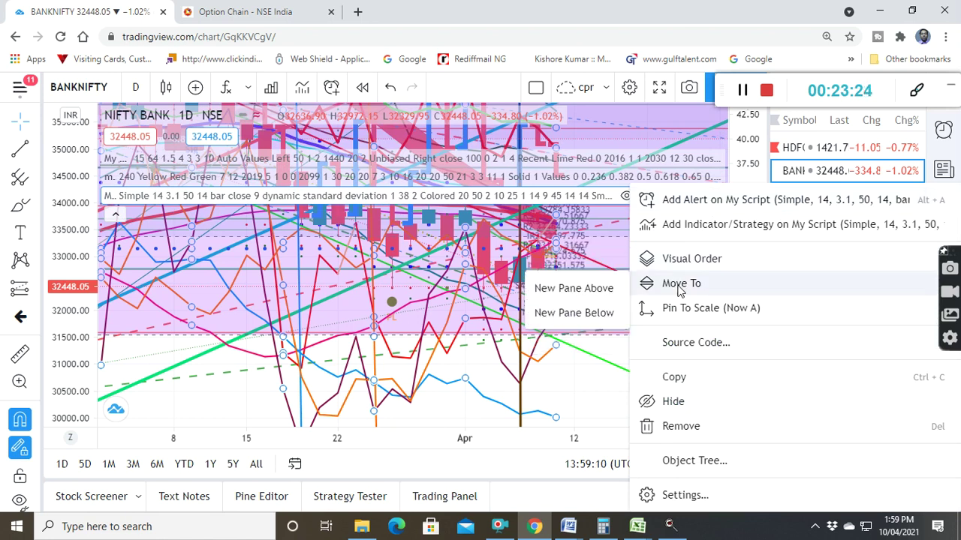
{"action": "left_click", "coordinate": [590, 315]}
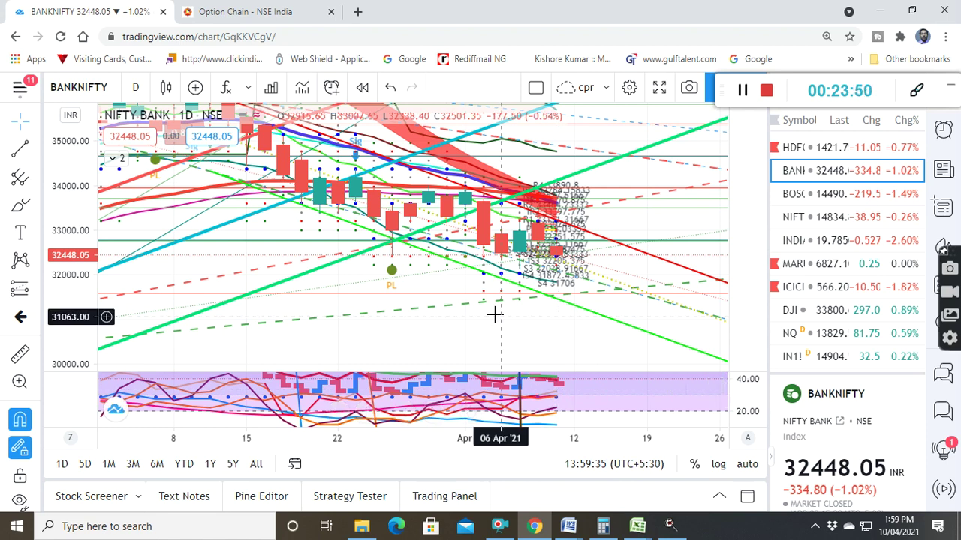
Examine the latest April daily candles against the pivot levels and trend lines at a closer scale.
{"action": "scroll", "coordinate": [493, 312], "scroll_direction": "down", "scroll_amount": 2}
{"action": "scroll", "coordinate": [261, 299], "scroll_direction": "down", "scroll_amount": 2}
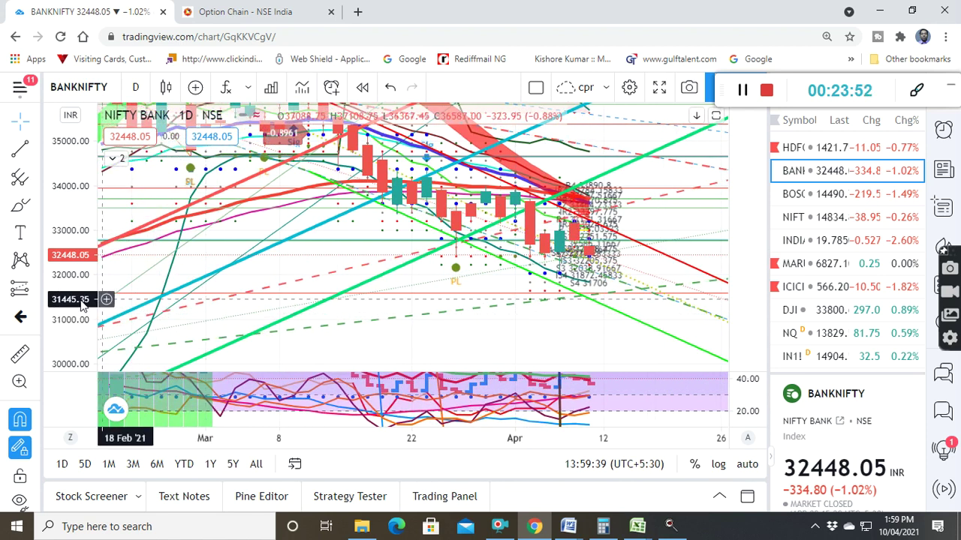
{"action": "left_click_drag", "start_coordinate": [80, 287], "coordinate": [515, 273]}
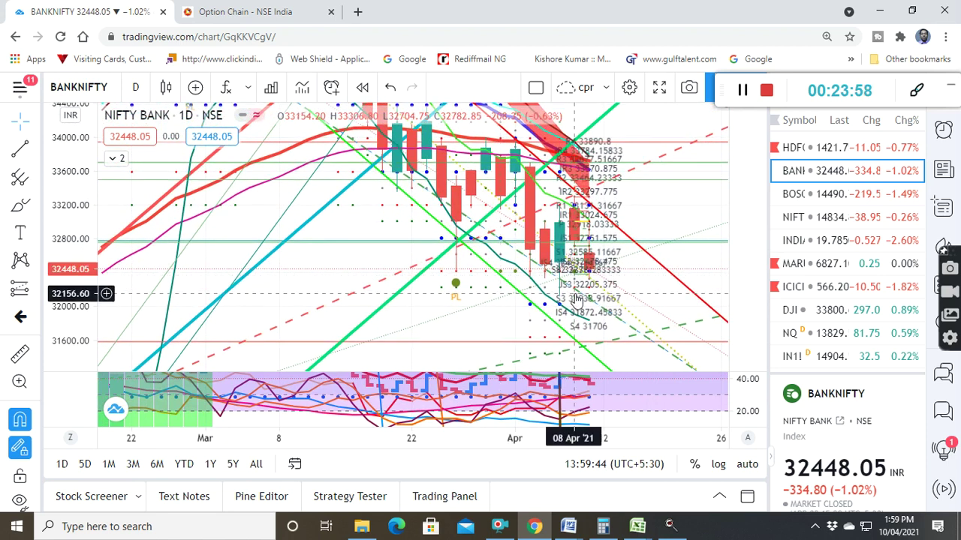
{"action": "scroll", "coordinate": [577, 298], "scroll_direction": "up", "scroll_amount": 1}
{"action": "scroll", "coordinate": [561, 368], "scroll_direction": "up", "scroll_amount": 1}
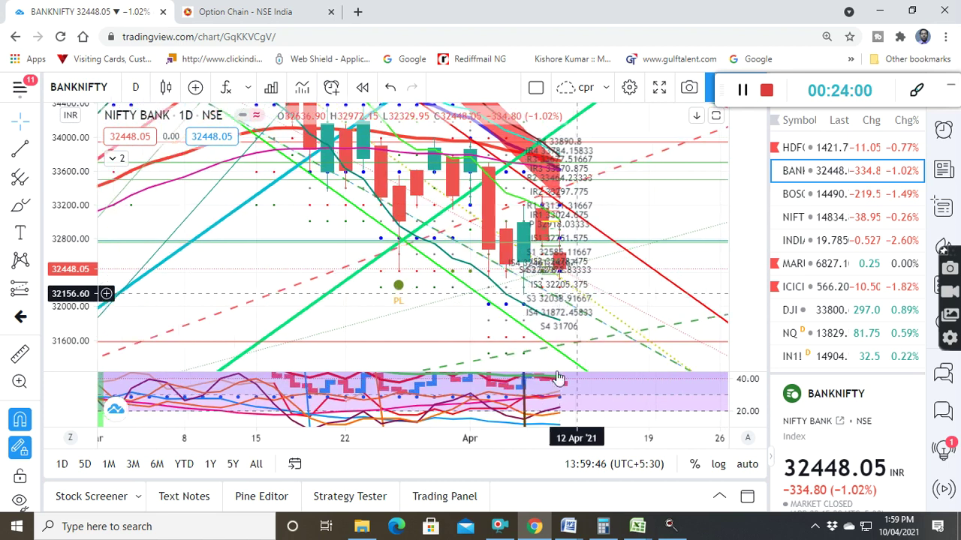
{"action": "scroll", "coordinate": [571, 386], "scroll_direction": "up", "scroll_amount": 1}
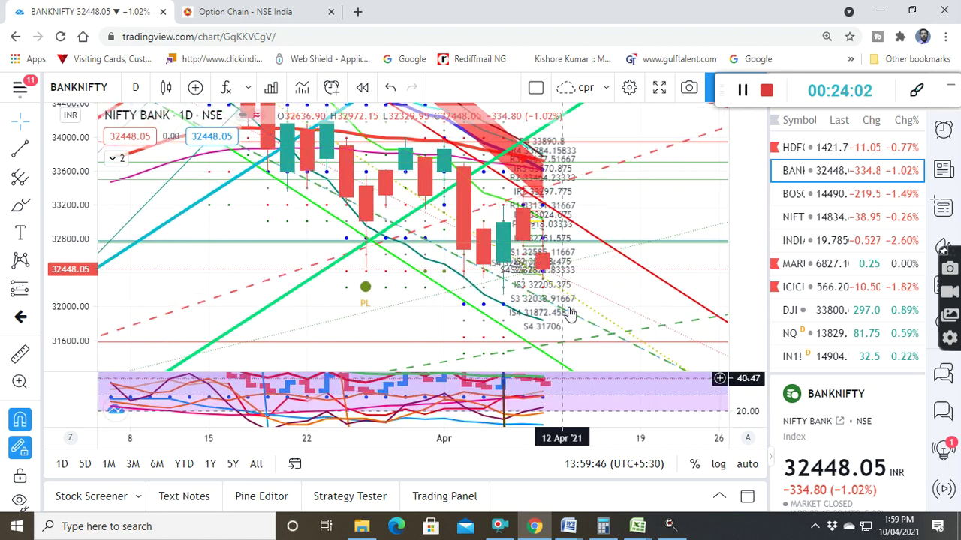
{"action": "scroll", "coordinate": [567, 307], "scroll_direction": "up", "scroll_amount": 1}
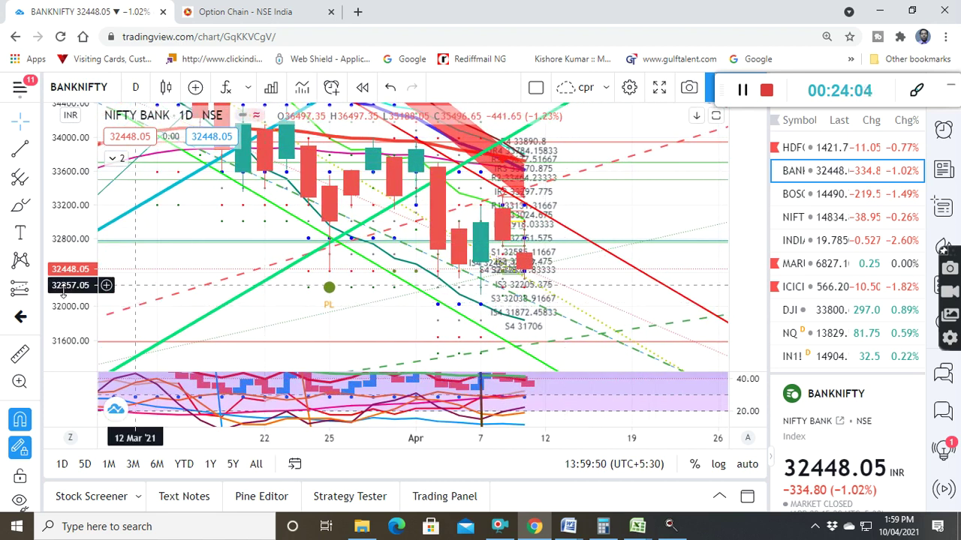
{"action": "left_click_drag", "start_coordinate": [68, 291], "coordinate": [82, 244]}
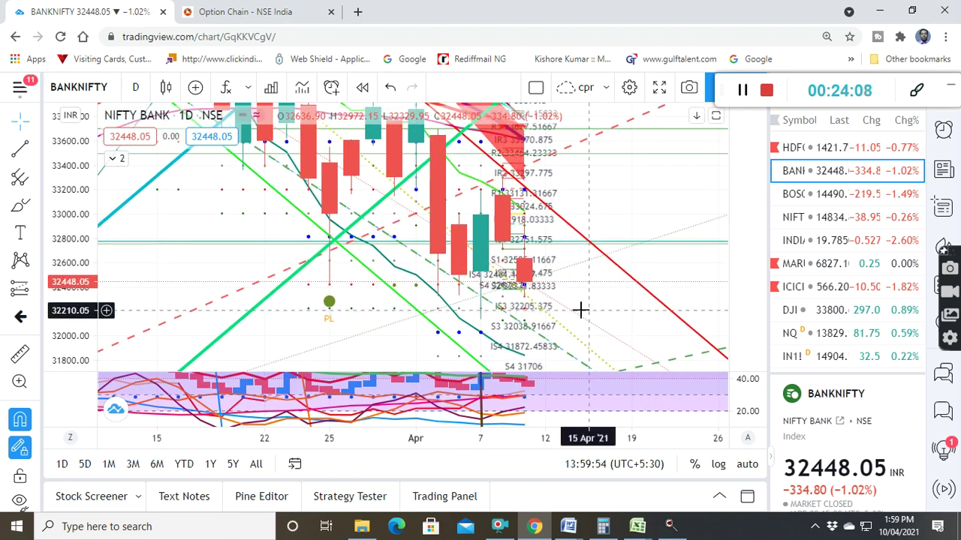
{"action": "scroll", "coordinate": [580, 309], "scroll_direction": "up", "scroll_amount": 4}
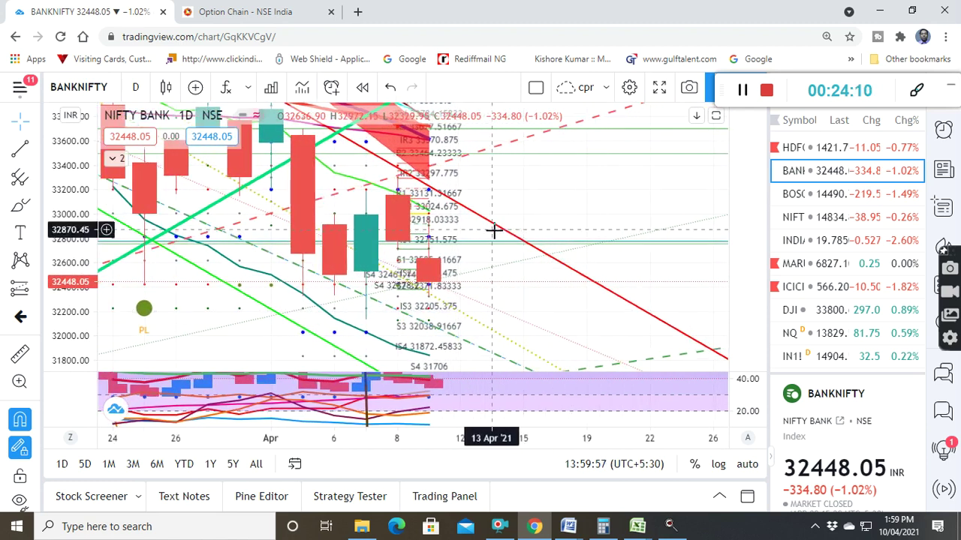
{"action": "left_click_drag", "start_coordinate": [521, 226], "coordinate": [611, 215]}
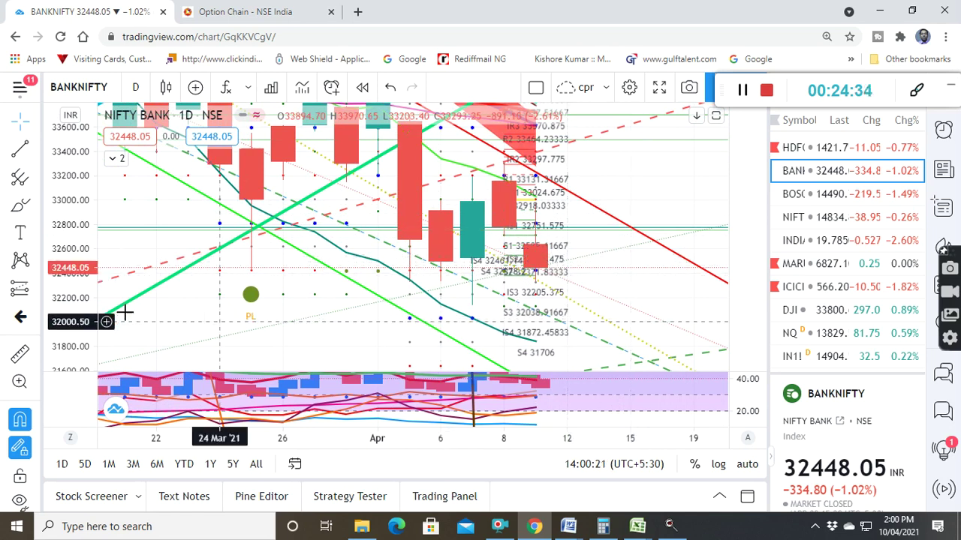
{"action": "left_click_drag", "start_coordinate": [72, 289], "coordinate": [74, 249]}
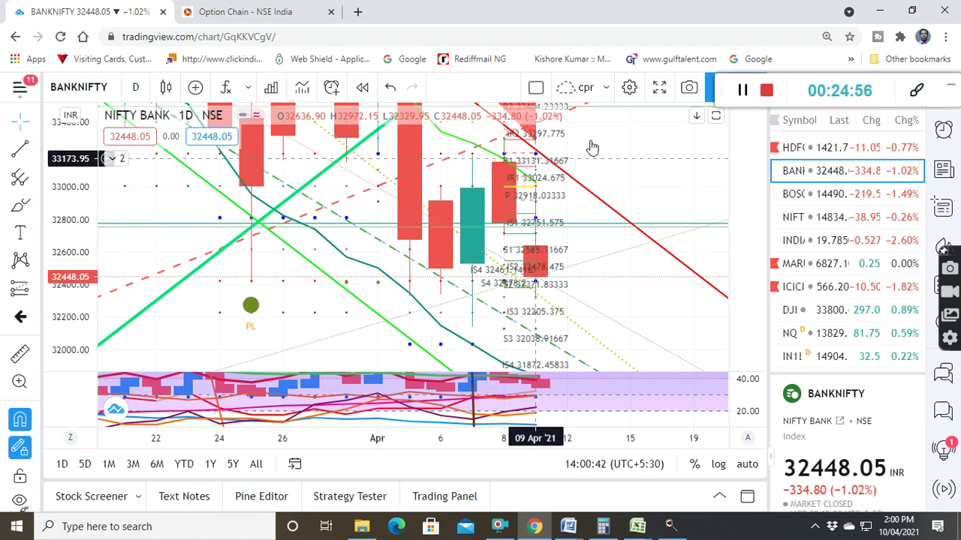
Examine the resistance levels from R1 to R4 and the moving averages above the latest daily candle.
{"action": "left_click_drag", "start_coordinate": [602, 255], "coordinate": [603, 279]}
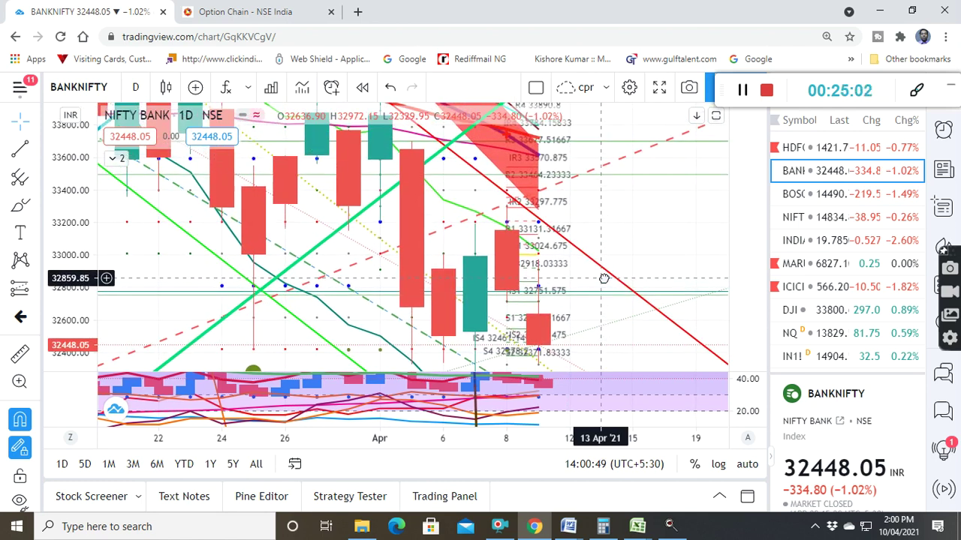
{"action": "left_click_drag", "start_coordinate": [602, 281], "coordinate": [593, 357]}
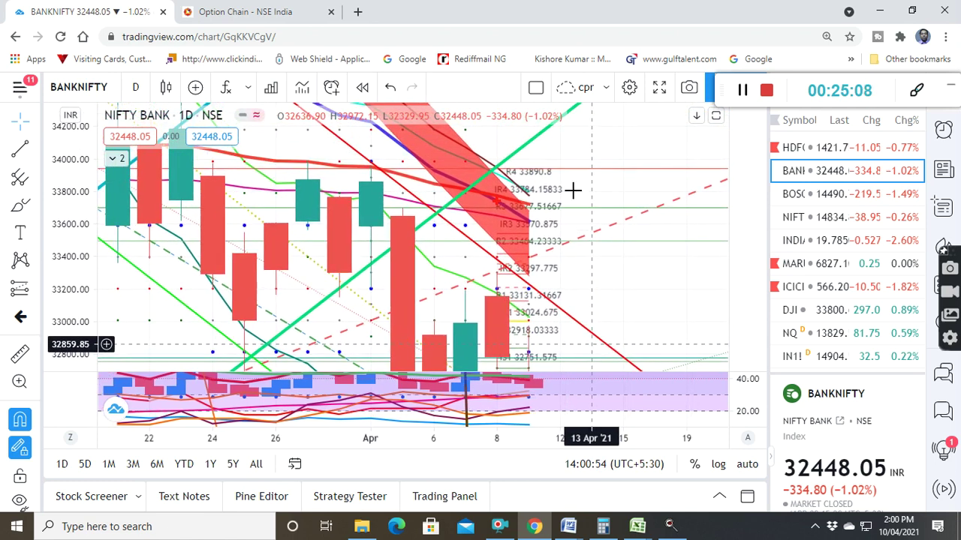
{"action": "left_click_drag", "start_coordinate": [572, 259], "coordinate": [570, 311]}
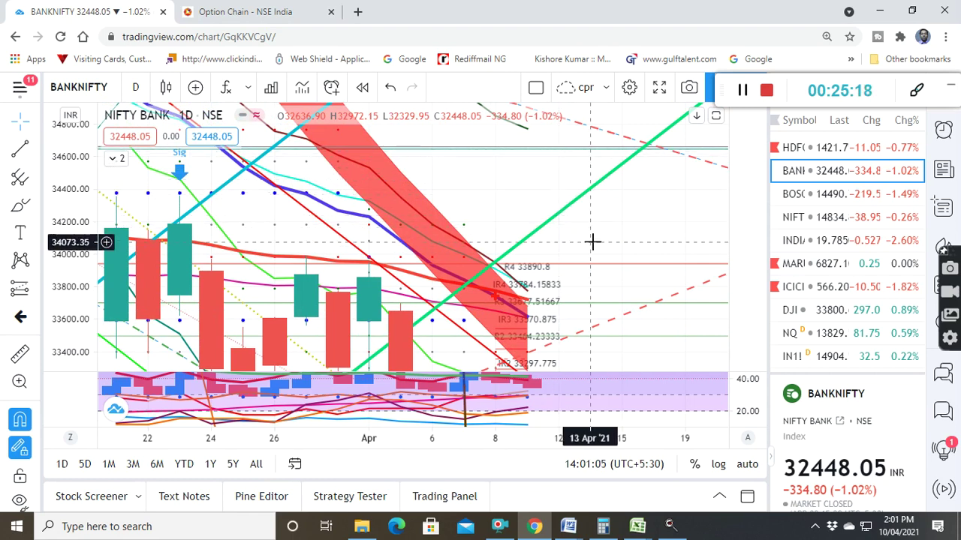
{"action": "left_click_drag", "start_coordinate": [599, 178], "coordinate": [604, 94]}
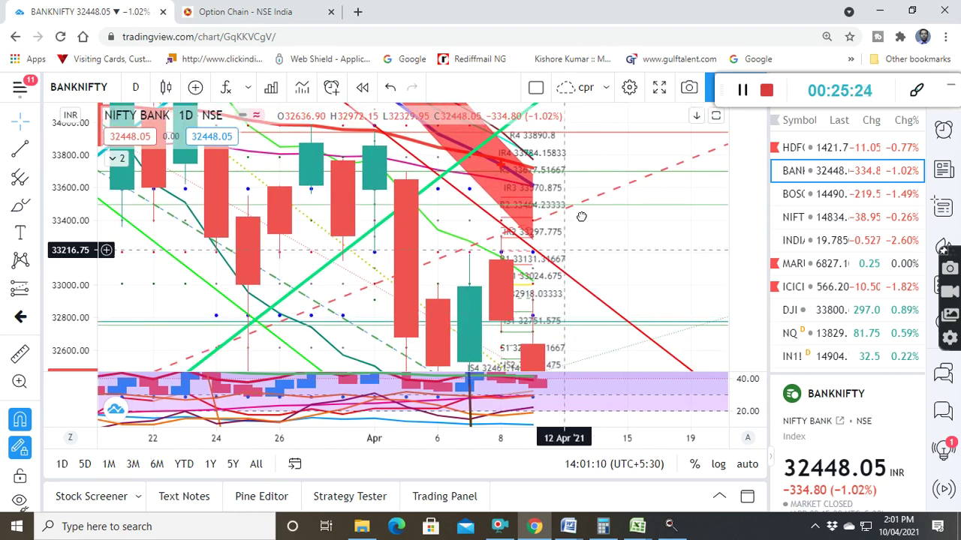
{"action": "left_click_drag", "start_coordinate": [581, 217], "coordinate": [585, 190]}
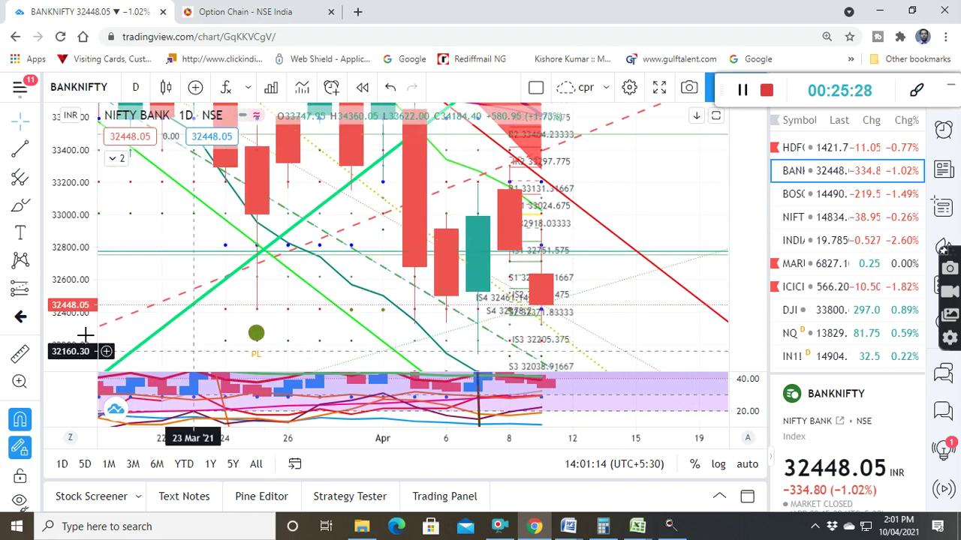
Examine the support levels down to S4 on the daily chart and the longer-term support lines further below.
{"action": "left_click_drag", "start_coordinate": [82, 318], "coordinate": [82, 275]}
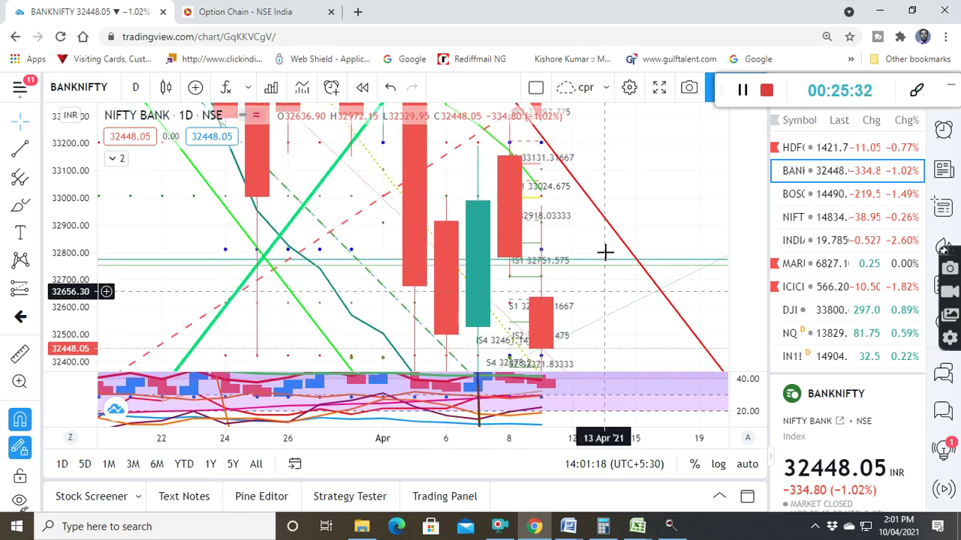
{"action": "left_click_drag", "start_coordinate": [598, 225], "coordinate": [588, 149]}
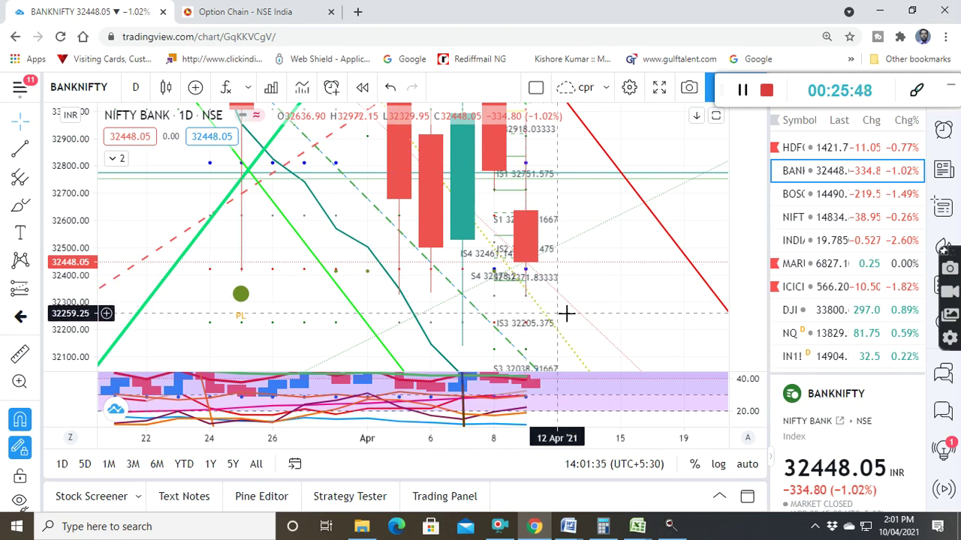
{"action": "scroll", "coordinate": [566, 314], "scroll_direction": "down", "scroll_amount": 4}
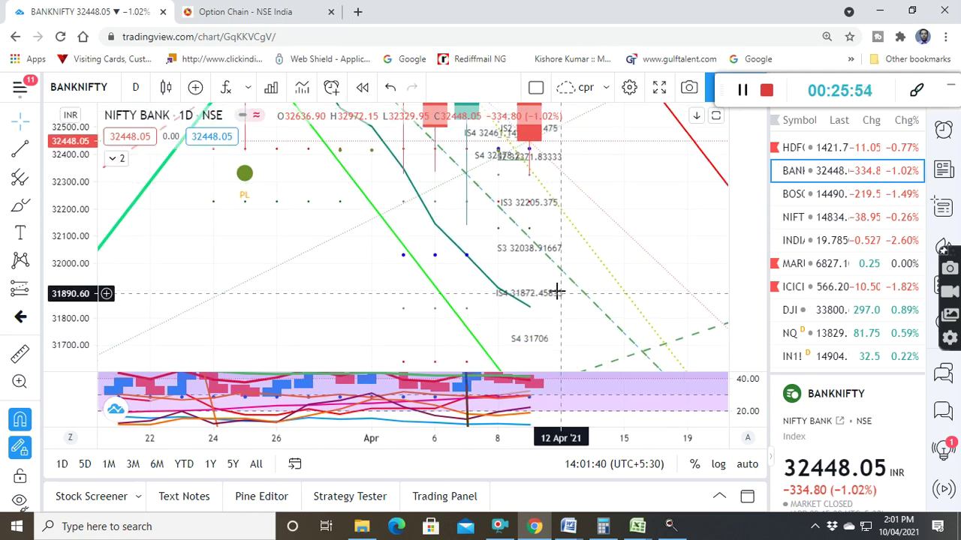
{"action": "left_click_drag", "start_coordinate": [559, 259], "coordinate": [561, 225]}
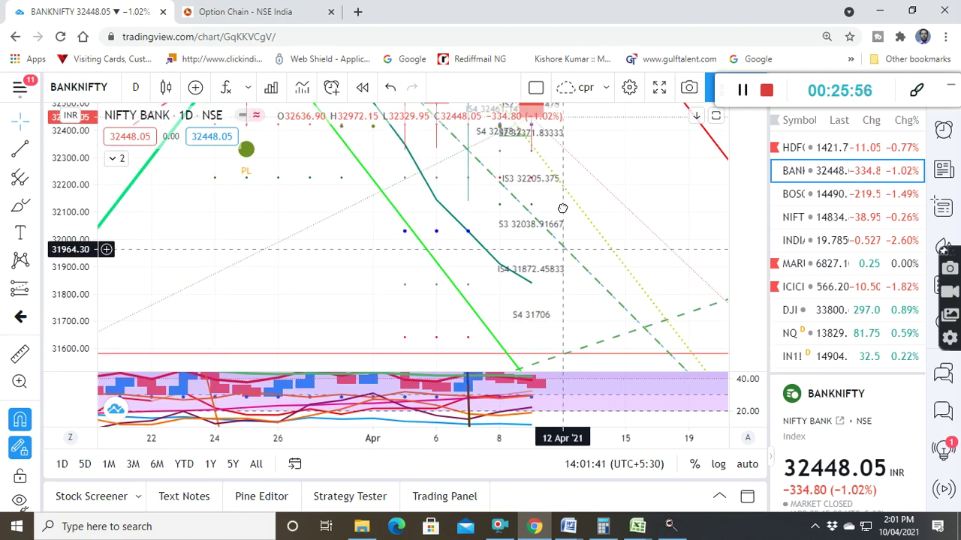
{"action": "scroll", "coordinate": [563, 201], "scroll_direction": "down", "scroll_amount": 2}
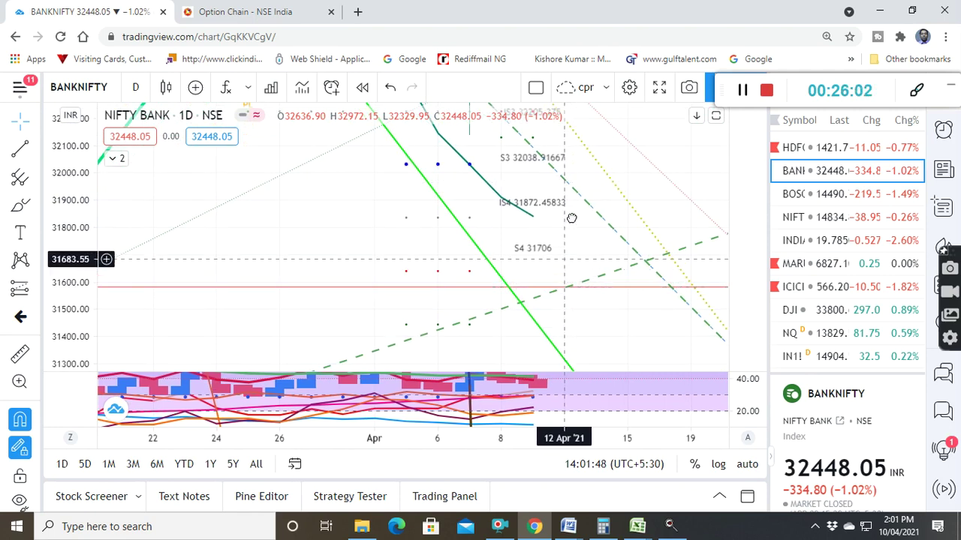
{"action": "left_click_drag", "start_coordinate": [570, 217], "coordinate": [581, 130]}
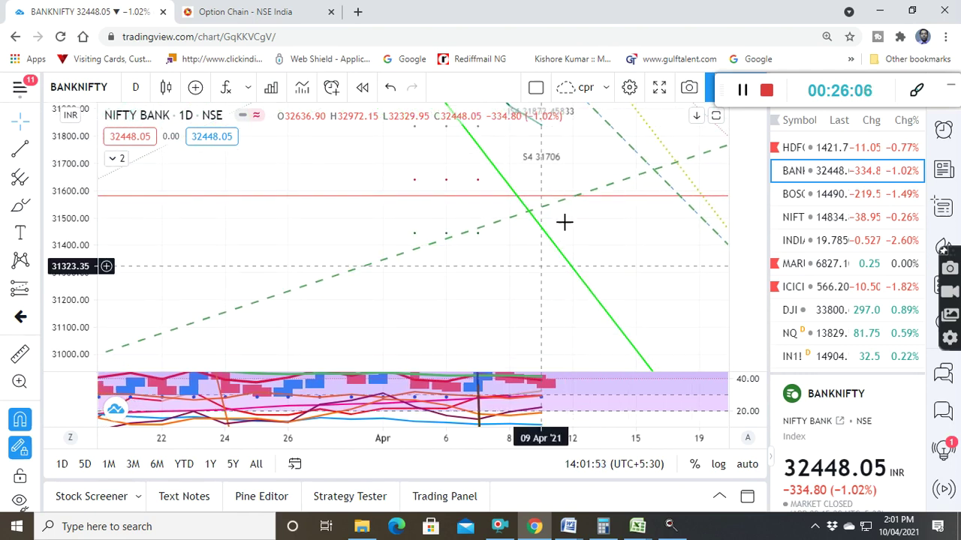
{"action": "left_click_drag", "start_coordinate": [574, 189], "coordinate": [584, 172]}
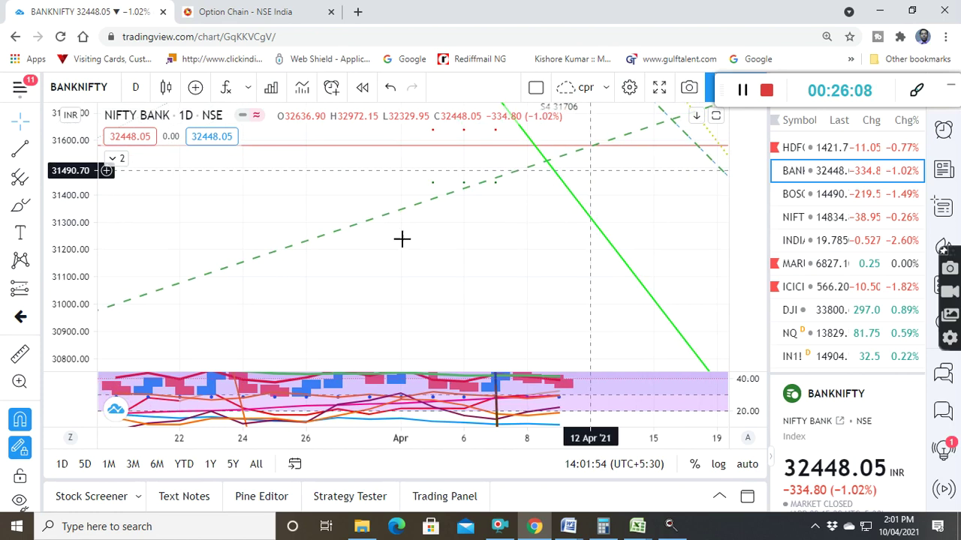
{"action": "left_click_drag", "start_coordinate": [70, 249], "coordinate": [72, 293]}
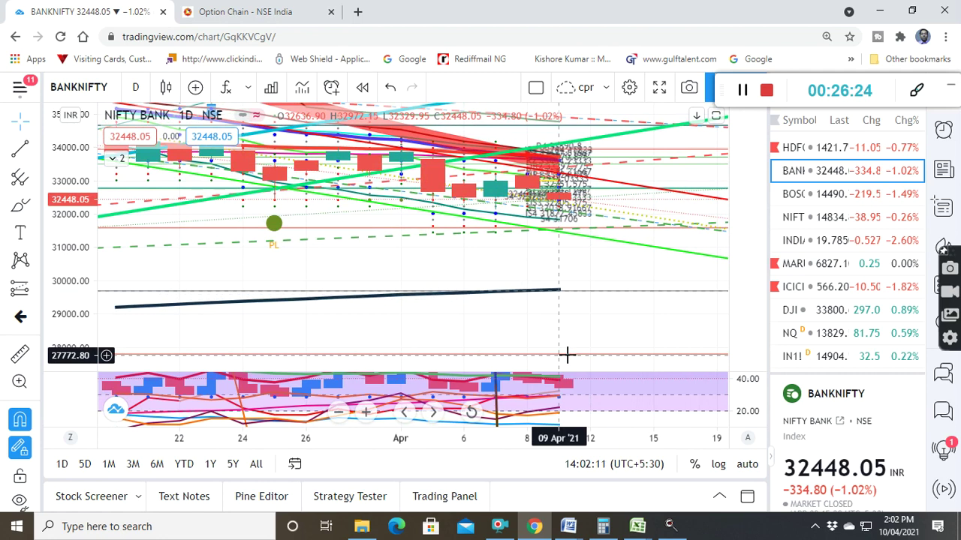
Switch the chart to the 5-minute interval and stretch its price scale until the 9 April candles are readable.
{"action": "left_click", "coordinate": [137, 89]}
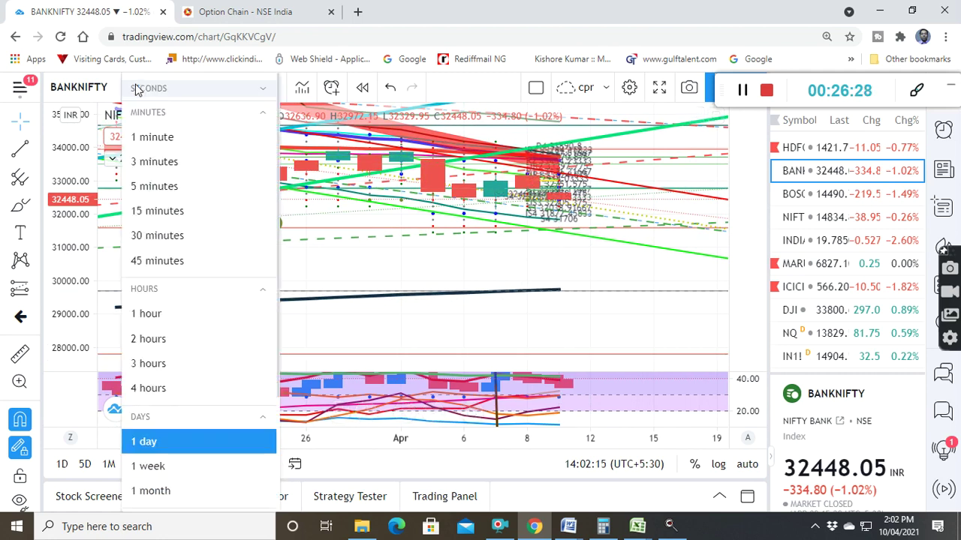
{"action": "left_click", "coordinate": [159, 188]}
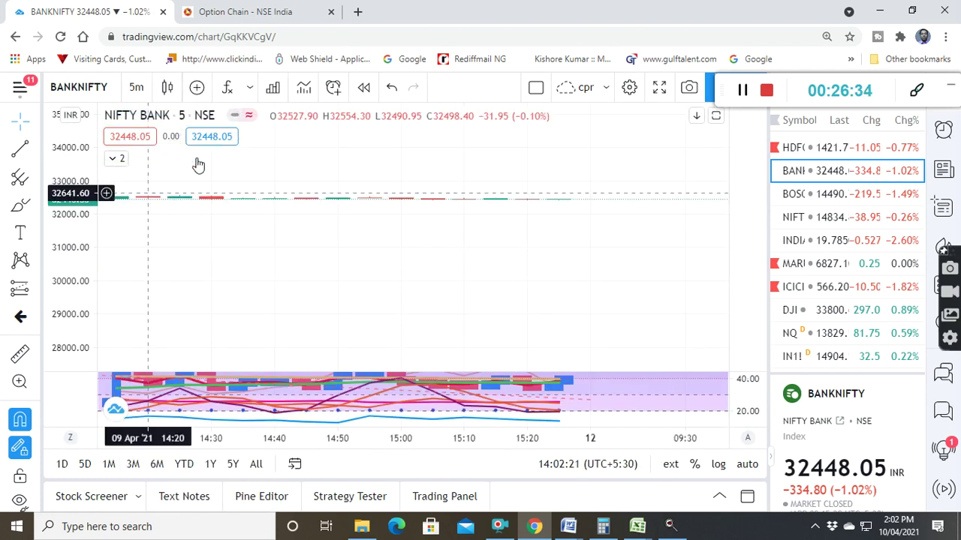
{"action": "scroll", "coordinate": [367, 272], "scroll_direction": "down", "scroll_amount": 2}
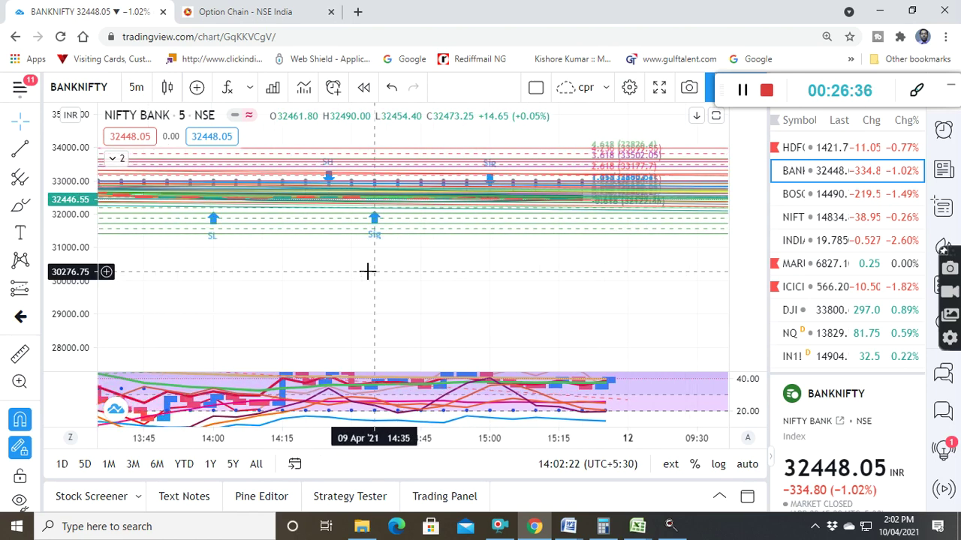
{"action": "scroll", "coordinate": [367, 271], "scroll_direction": "down", "scroll_amount": 2}
{"action": "scroll", "coordinate": [367, 271], "scroll_direction": "down", "scroll_amount": 4}
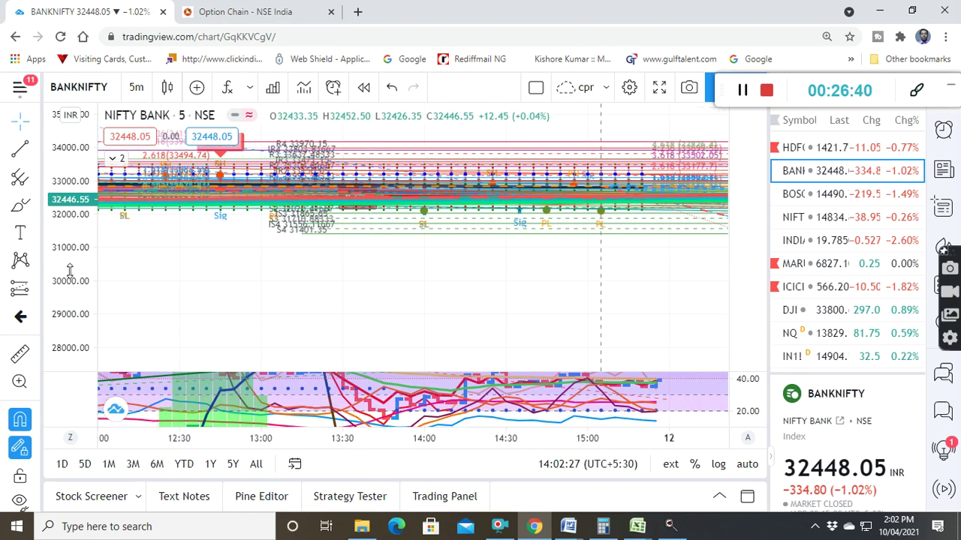
{"action": "left_click_drag", "start_coordinate": [73, 249], "coordinate": [70, 154]}
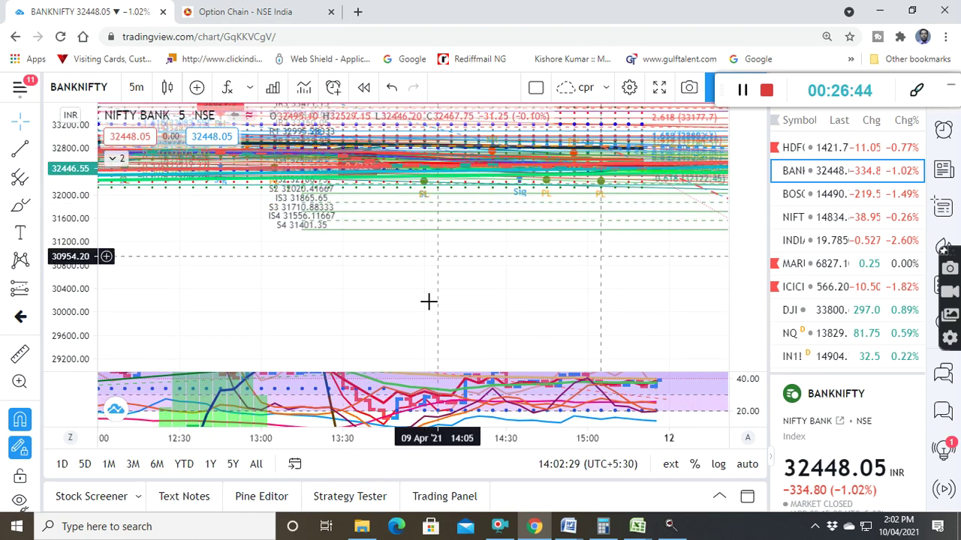
{"action": "left_click_drag", "start_coordinate": [431, 300], "coordinate": [372, 357]}
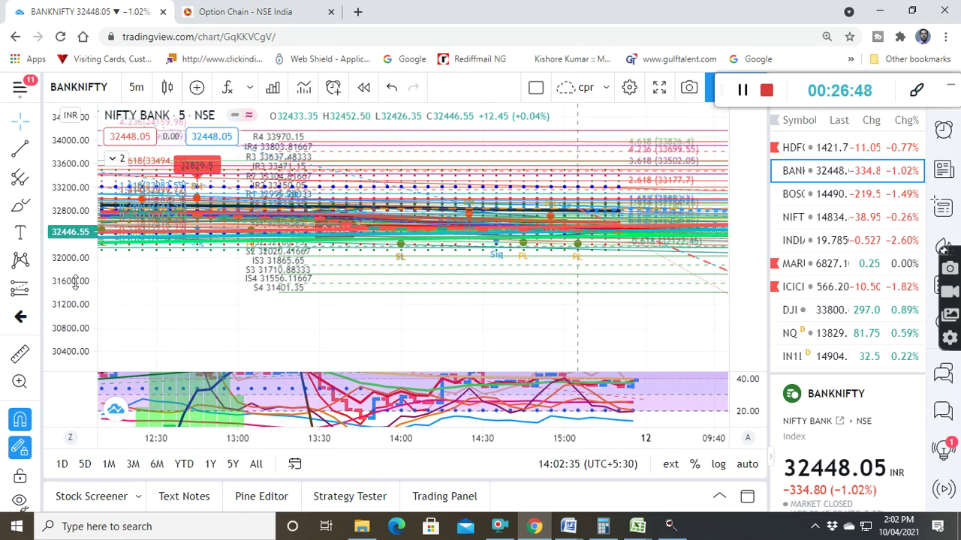
{"action": "left_click_drag", "start_coordinate": [77, 274], "coordinate": [56, 140]}
{"action": "left_click_drag", "start_coordinate": [62, 294], "coordinate": [65, 179]}
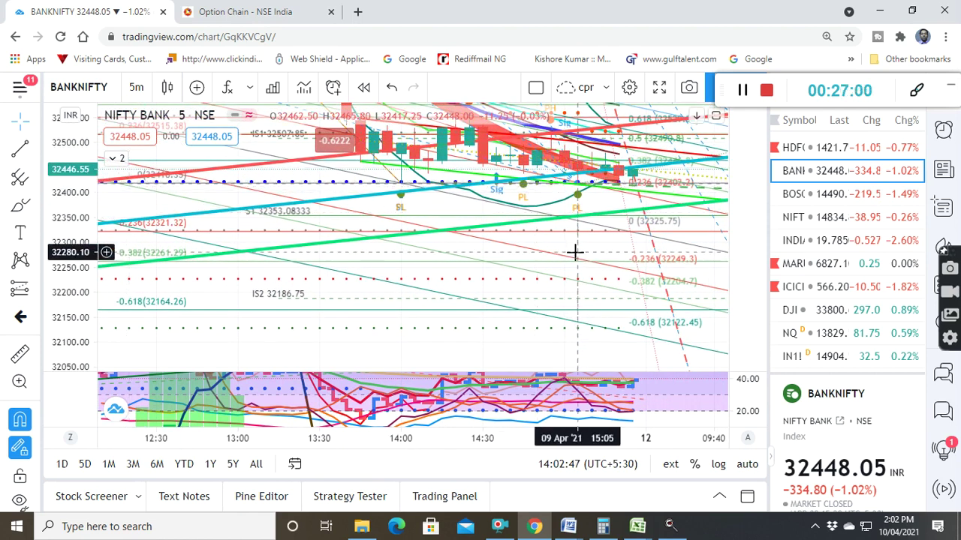
Examine the closing 5-minute candles of 9 April against the nearby Fibonacci, pivot and trend lines.
{"action": "scroll", "coordinate": [574, 253], "scroll_direction": "down", "scroll_amount": 1}
{"action": "scroll", "coordinate": [574, 253], "scroll_direction": "down", "scroll_amount": 1}
{"action": "scroll", "coordinate": [610, 219], "scroll_direction": "down", "scroll_amount": 1}
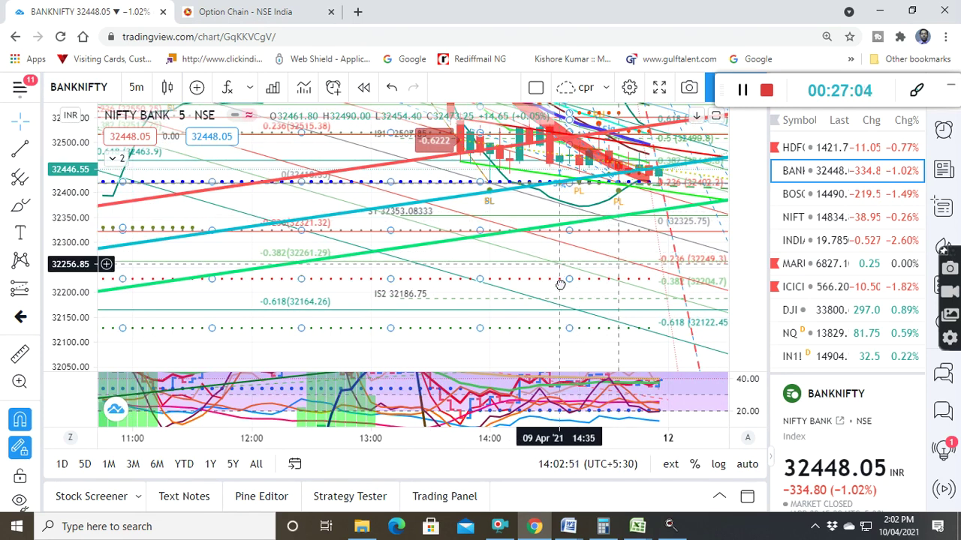
{"action": "left_click_drag", "start_coordinate": [560, 319], "coordinate": [560, 338]}
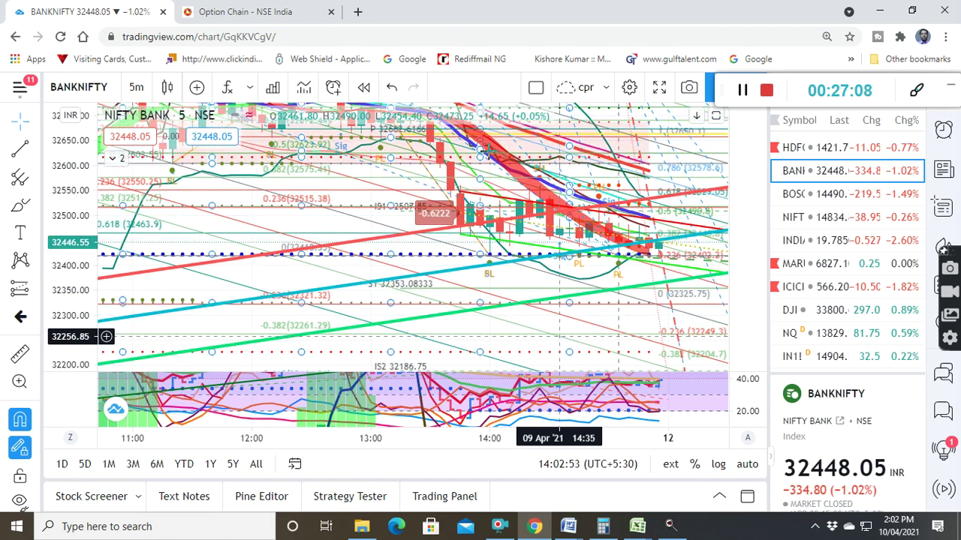
{"action": "scroll", "coordinate": [642, 253], "scroll_direction": "up", "scroll_amount": 2}
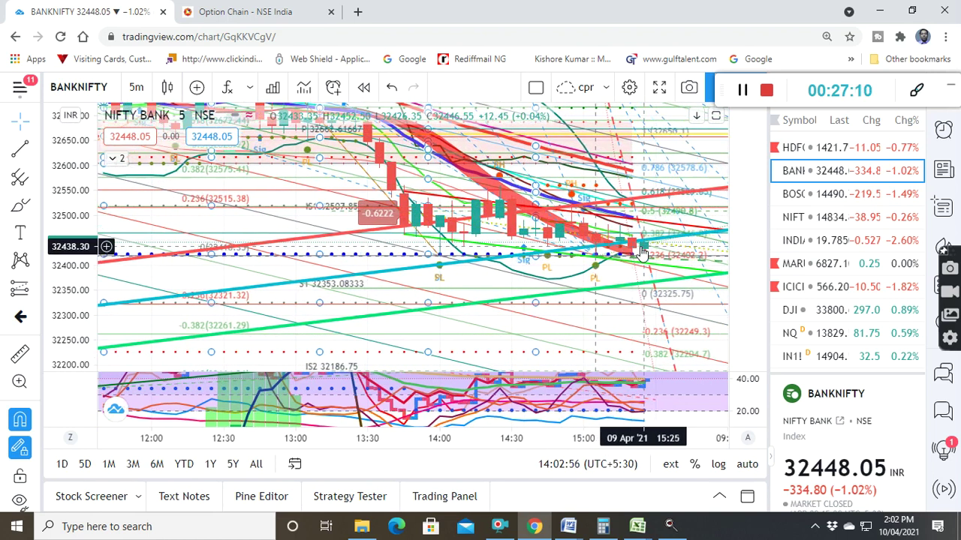
Examine the Fibonacci and IR1 resistance levels above the closing 5-minute candles of 9 April.
{"action": "scroll", "coordinate": [641, 253], "scroll_direction": "up", "scroll_amount": 3}
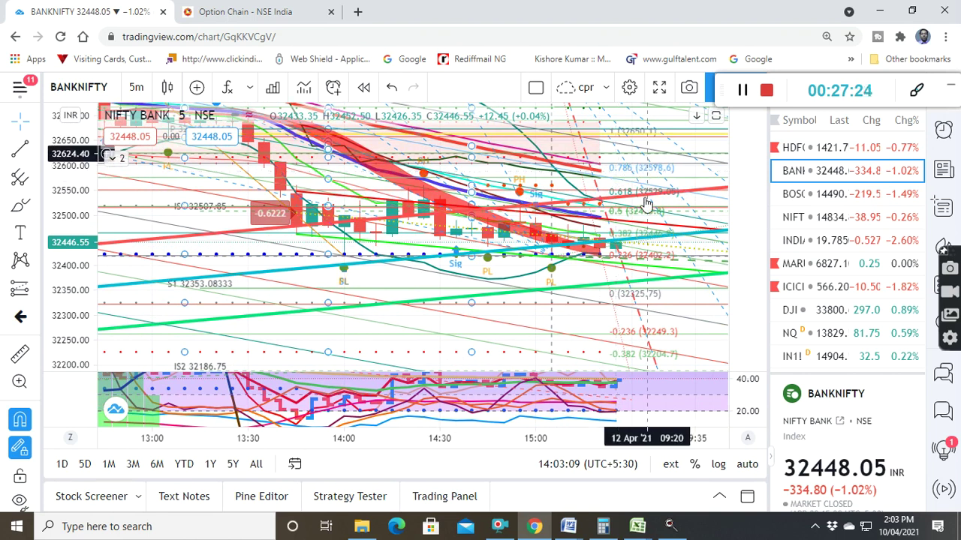
{"action": "left_click_drag", "start_coordinate": [643, 238], "coordinate": [643, 386]}
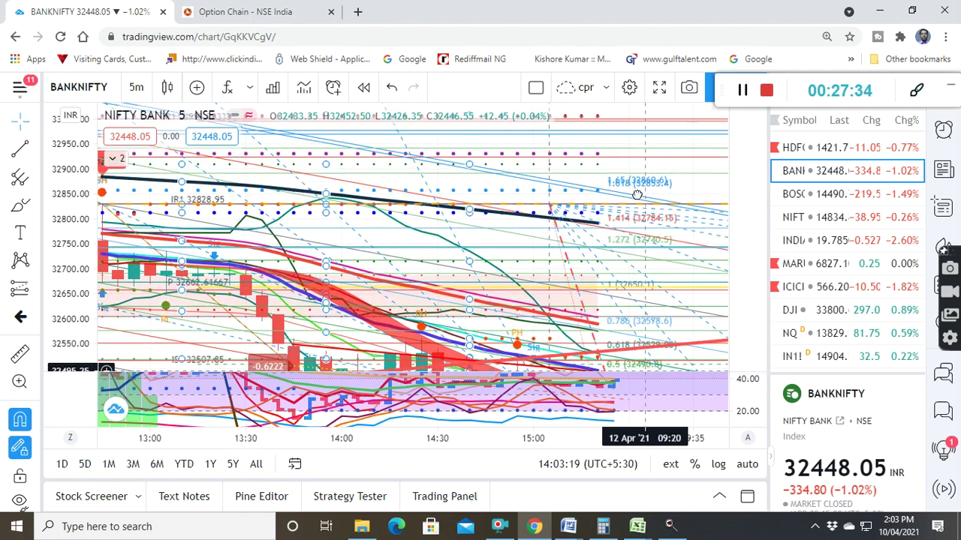
{"action": "left_click_drag", "start_coordinate": [634, 276], "coordinate": [631, 97]}
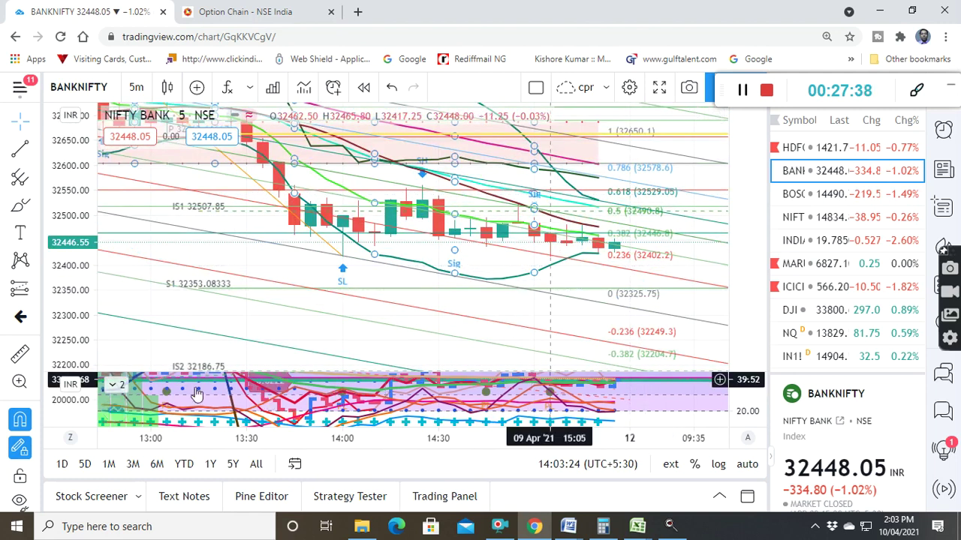
Move the My Strategy indicator out of the lower pane into the existing pane above.
{"action": "left_click", "coordinate": [114, 385]}
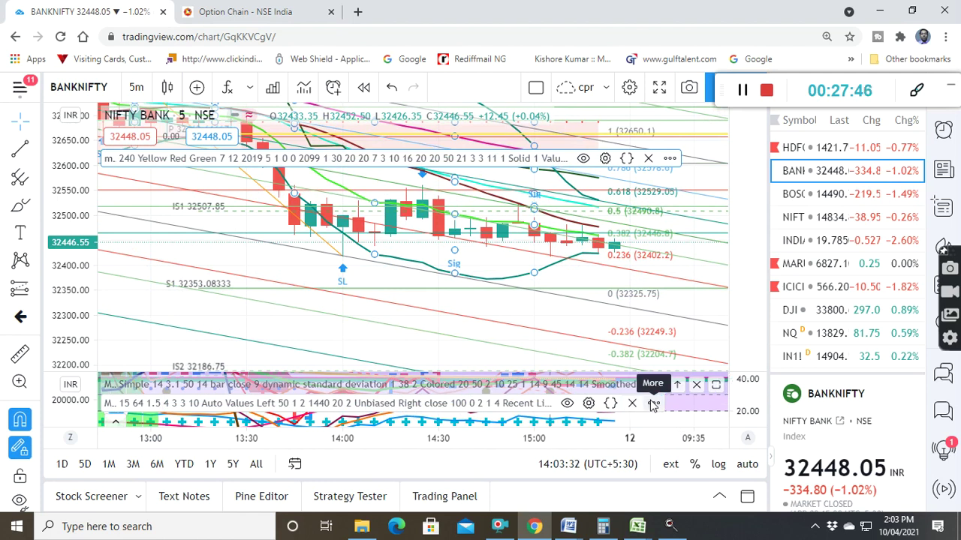
{"action": "left_click", "coordinate": [653, 404]}
{"action": "mouse_move", "coordinate": [664, 286]}
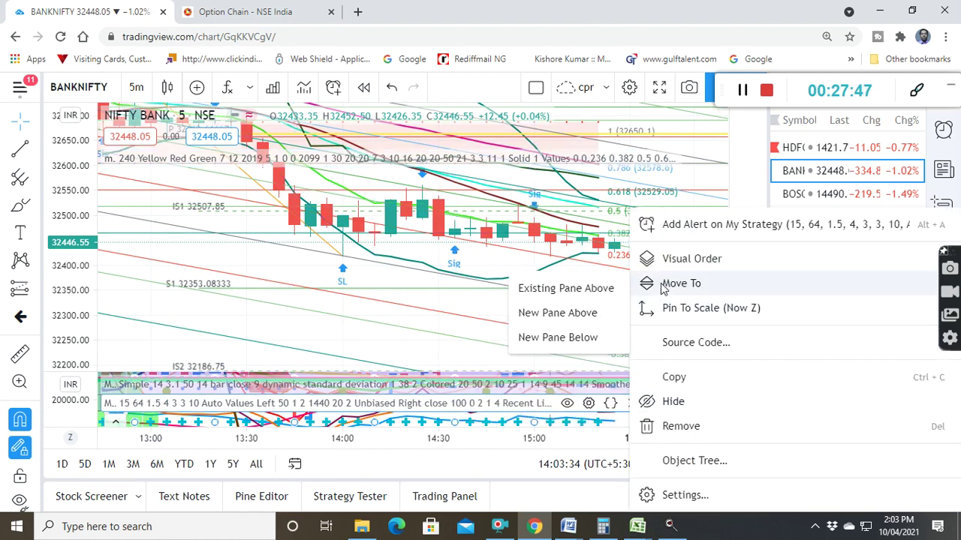
{"action": "left_click", "coordinate": [601, 297]}
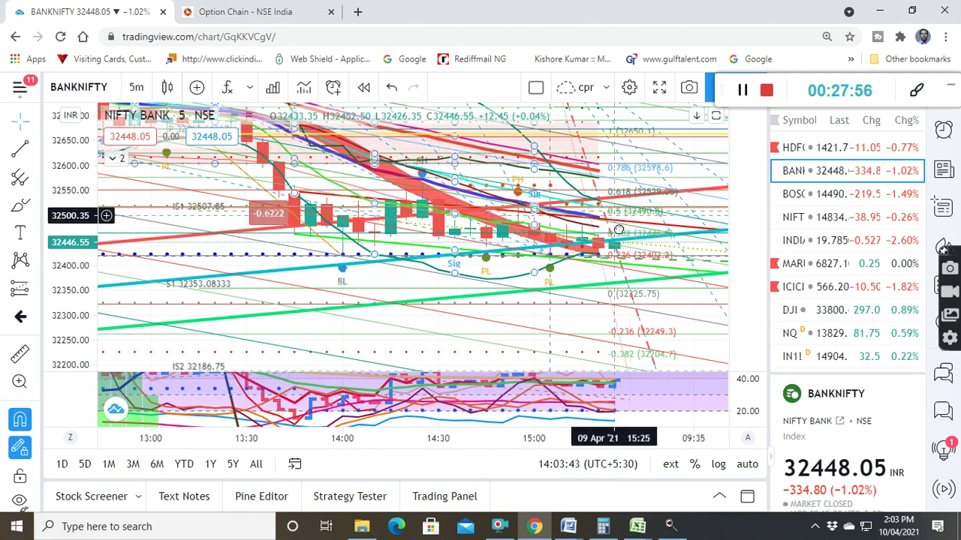
Examine the 5-minute chart's resistance levels from IR1 up to R3 and the 4.236 Fibonacci extension, ending back at the last candles.
{"action": "left_click_drag", "start_coordinate": [618, 229], "coordinate": [602, 354]}
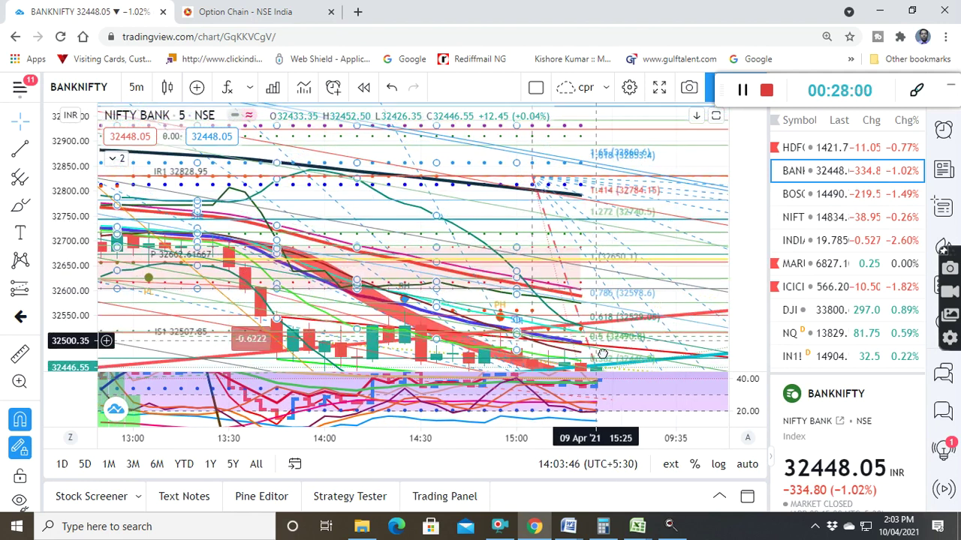
{"action": "left_click_drag", "start_coordinate": [622, 215], "coordinate": [621, 180]}
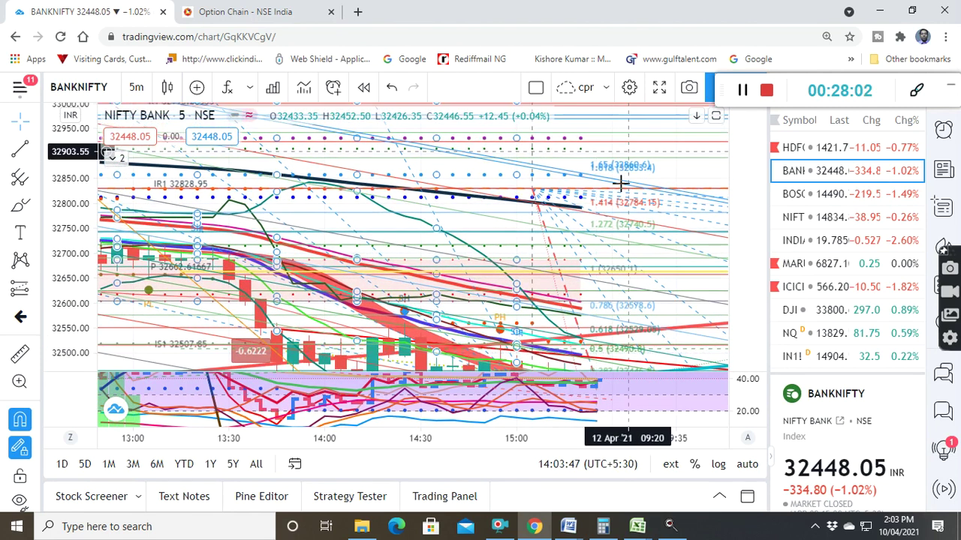
{"action": "left_click_drag", "start_coordinate": [621, 261], "coordinate": [611, 363]}
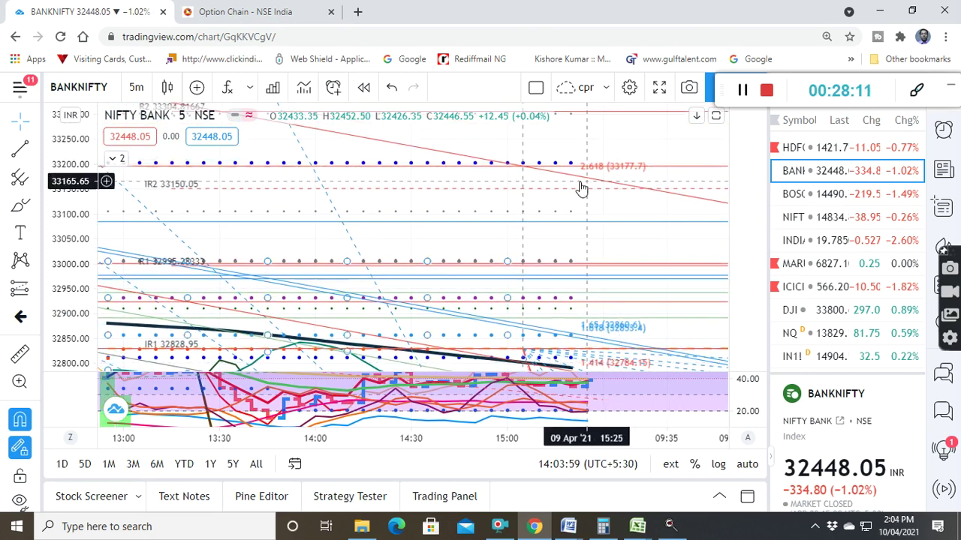
{"action": "left_click_drag", "start_coordinate": [582, 187], "coordinate": [563, 350]}
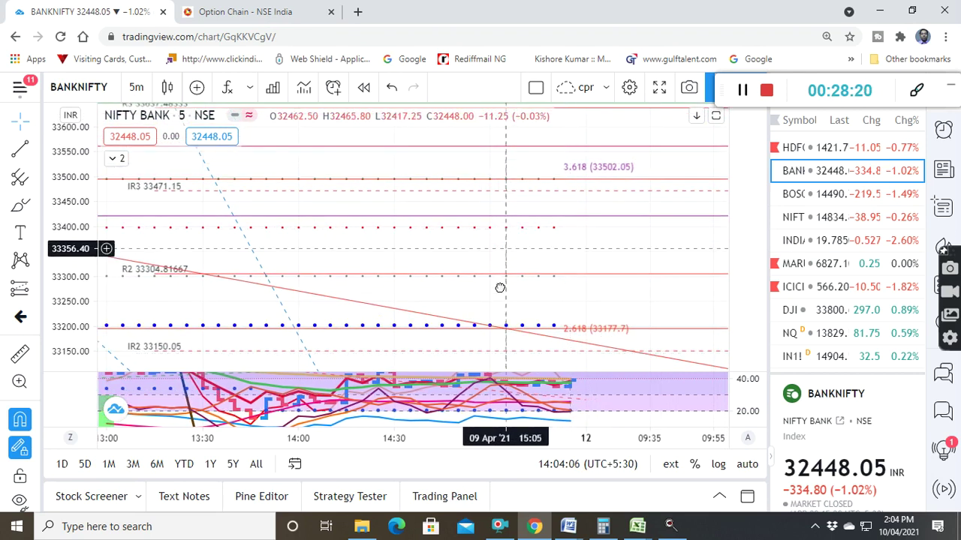
{"action": "left_click_drag", "start_coordinate": [500, 288], "coordinate": [496, 343]}
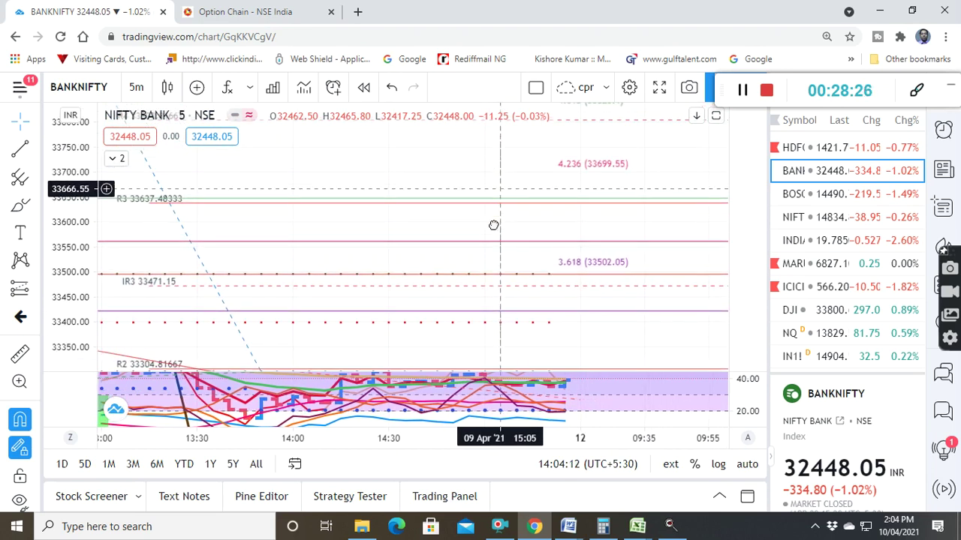
{"action": "left_click_drag", "start_coordinate": [493, 223], "coordinate": [513, 92]}
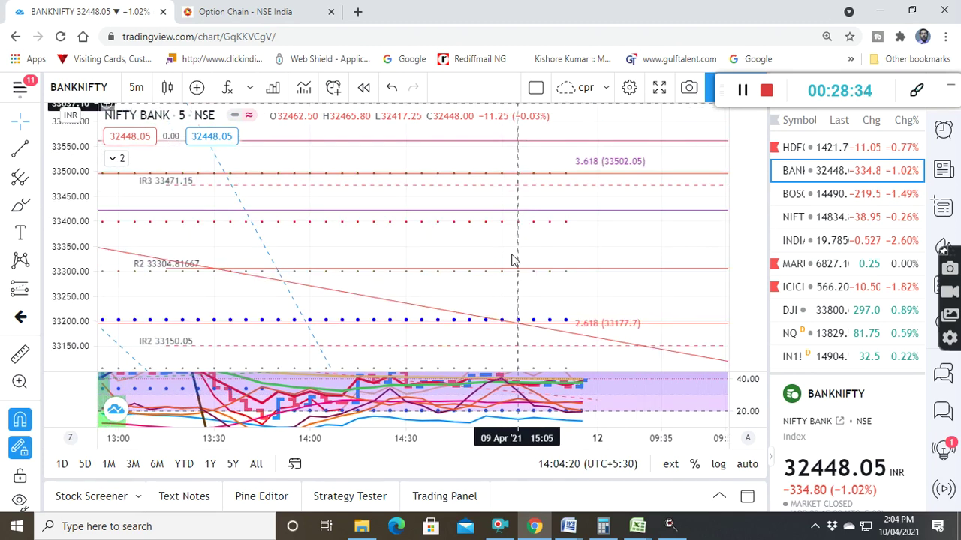
{"action": "left_click_drag", "start_coordinate": [514, 220], "coordinate": [554, 93]}
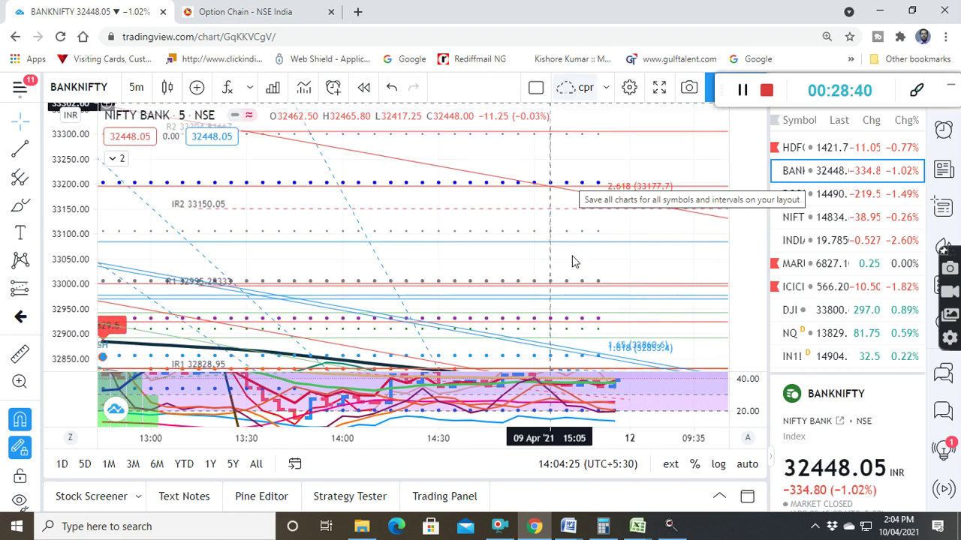
{"action": "left_click_drag", "start_coordinate": [581, 208], "coordinate": [596, 98]}
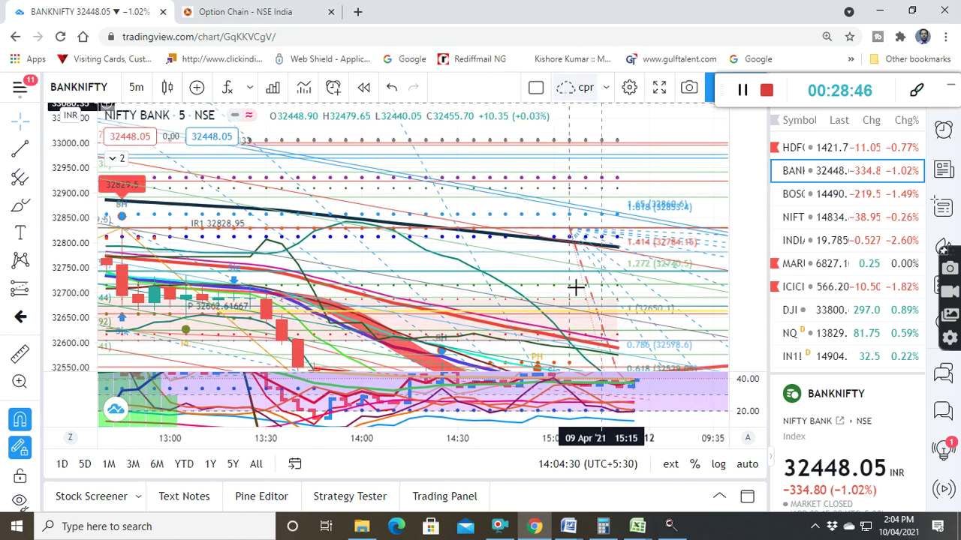
{"action": "left_click_drag", "start_coordinate": [587, 236], "coordinate": [594, 127]}
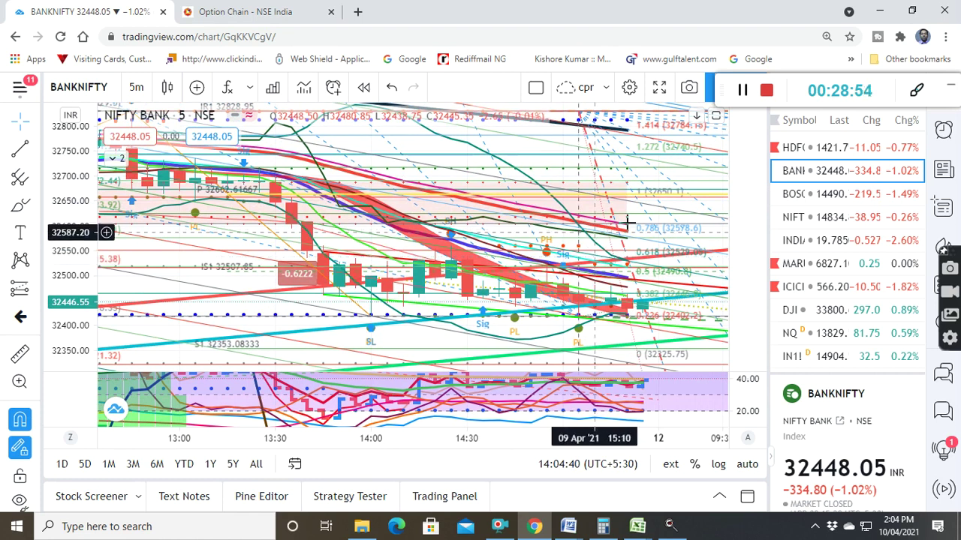
Examine the support levels below the last 5-minute candles, from S1 through IS2, S2, IS3, S3 and IS4 down to S4.
{"action": "left_click", "coordinate": [610, 163]}
{"action": "left_click_drag", "start_coordinate": [610, 163], "coordinate": [576, 105]}
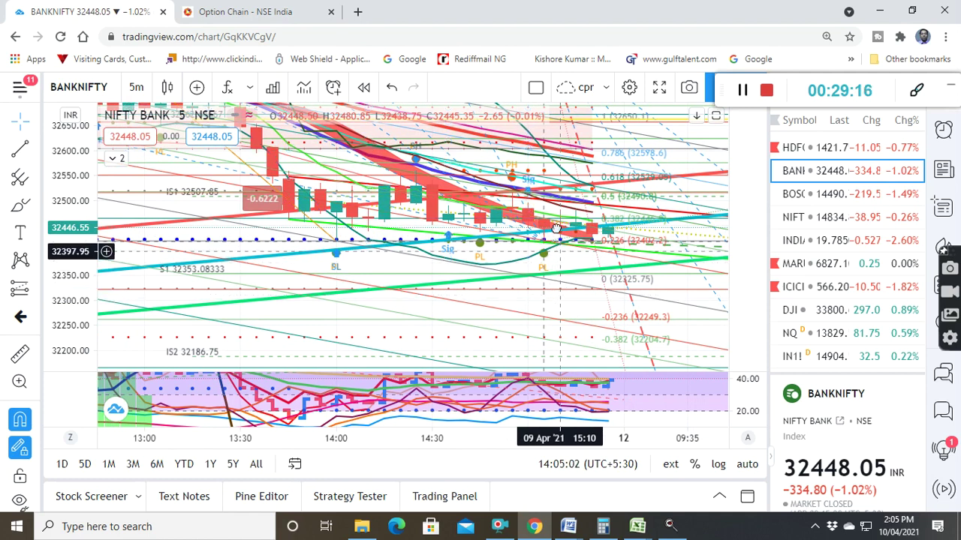
{"action": "left_click_drag", "start_coordinate": [557, 213], "coordinate": [567, 120]}
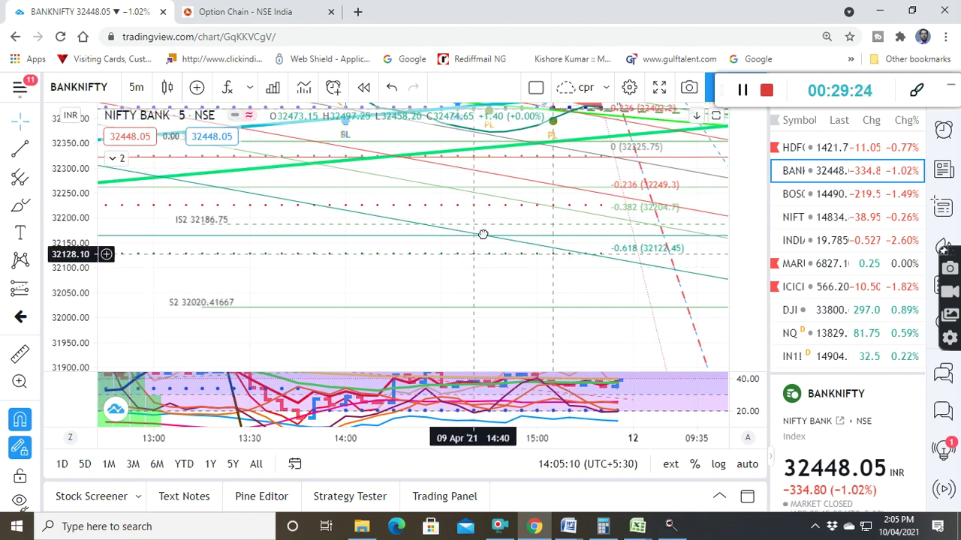
{"action": "left_click_drag", "start_coordinate": [483, 234], "coordinate": [493, 160]}
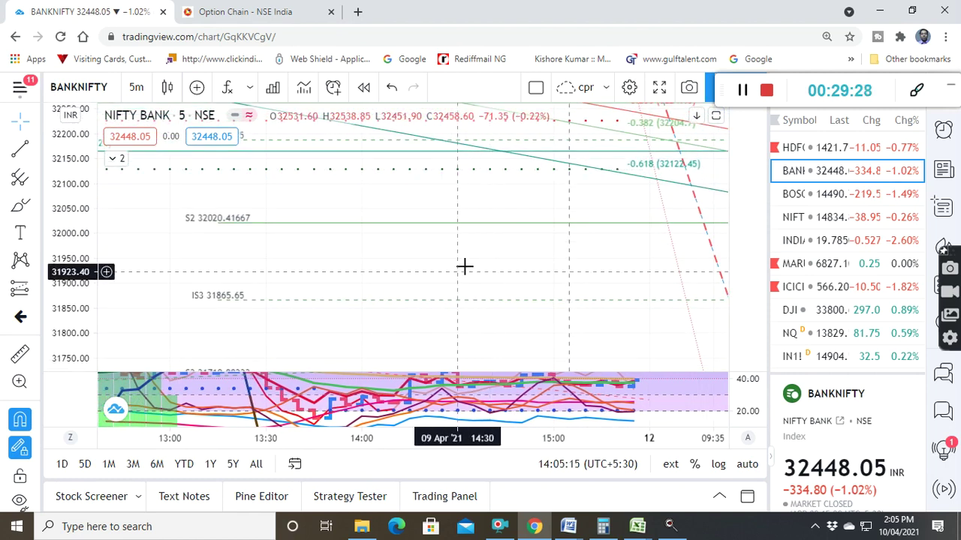
{"action": "left_click_drag", "start_coordinate": [491, 189], "coordinate": [506, 134]}
{"action": "left_click_drag", "start_coordinate": [432, 267], "coordinate": [435, 257]}
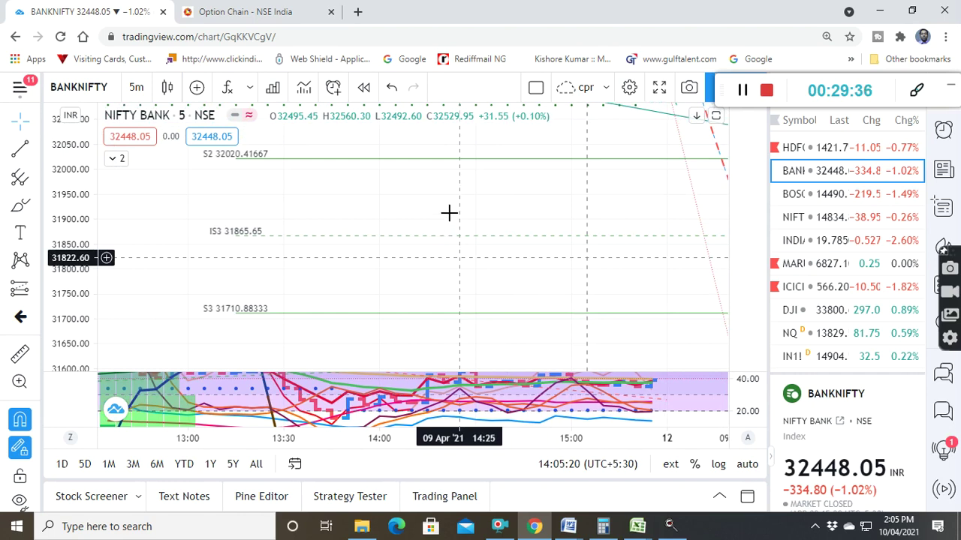
{"action": "left_click_drag", "start_coordinate": [457, 188], "coordinate": [468, 147]}
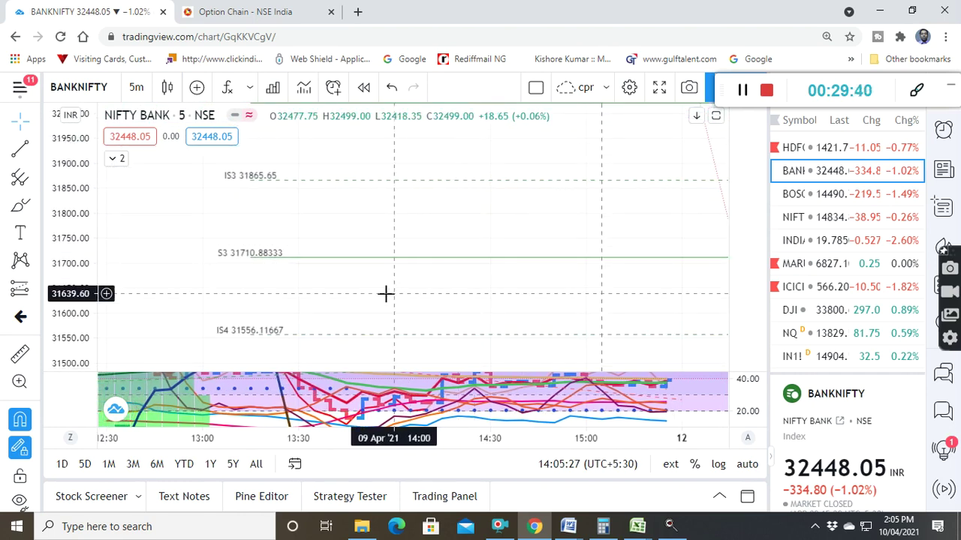
{"action": "left_click_drag", "start_coordinate": [409, 209], "coordinate": [429, 137]}
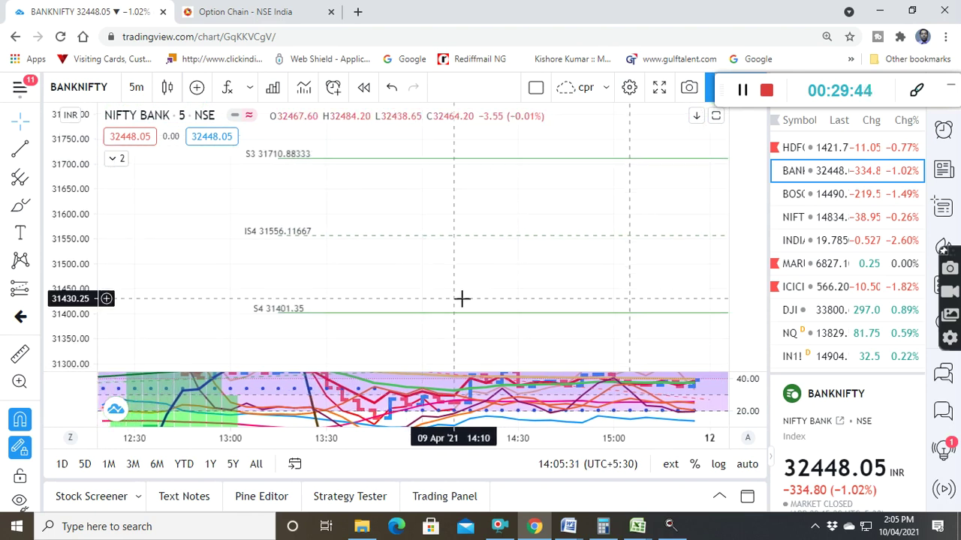
{"action": "left_click_drag", "start_coordinate": [472, 275], "coordinate": [469, 349]}
Switch to the NSE Option Chain page and examine the NIFTY chain's open interest totals and the strikes around 14,850.
{"action": "left_click", "coordinate": [255, 13]}
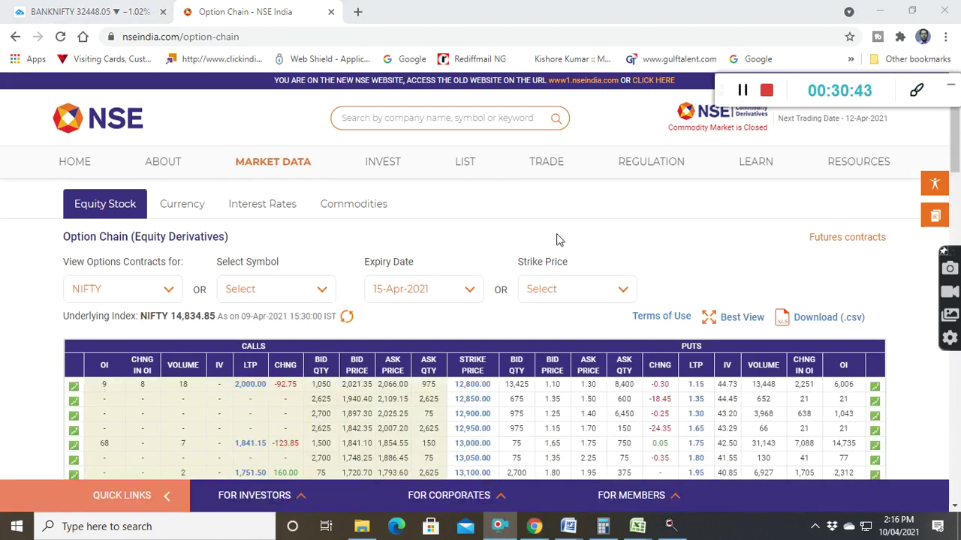
{"action": "scroll", "coordinate": [560, 240], "scroll_direction": "down", "scroll_amount": 8}
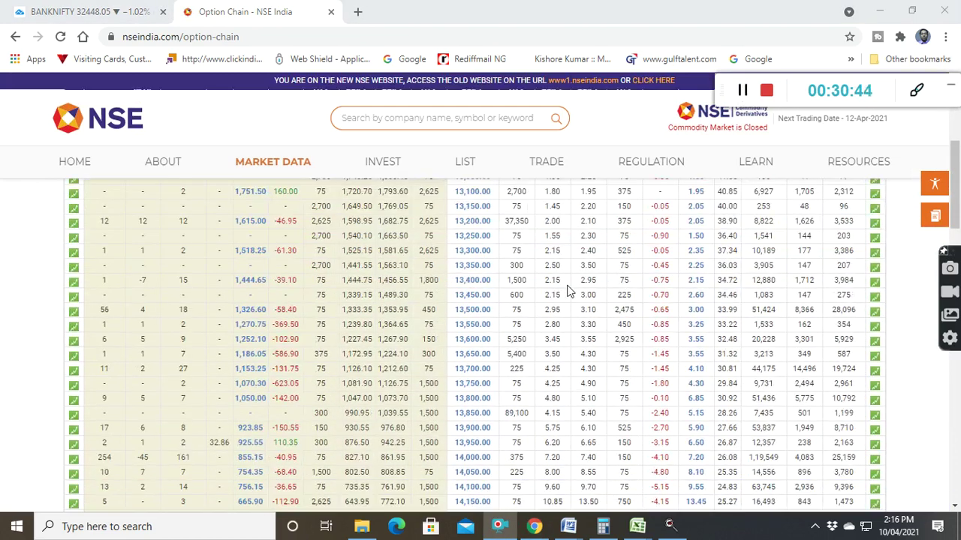
{"action": "scroll", "coordinate": [568, 291], "scroll_direction": "down", "scroll_amount": 7}
{"action": "scroll", "coordinate": [568, 291], "scroll_direction": "down", "scroll_amount": 5}
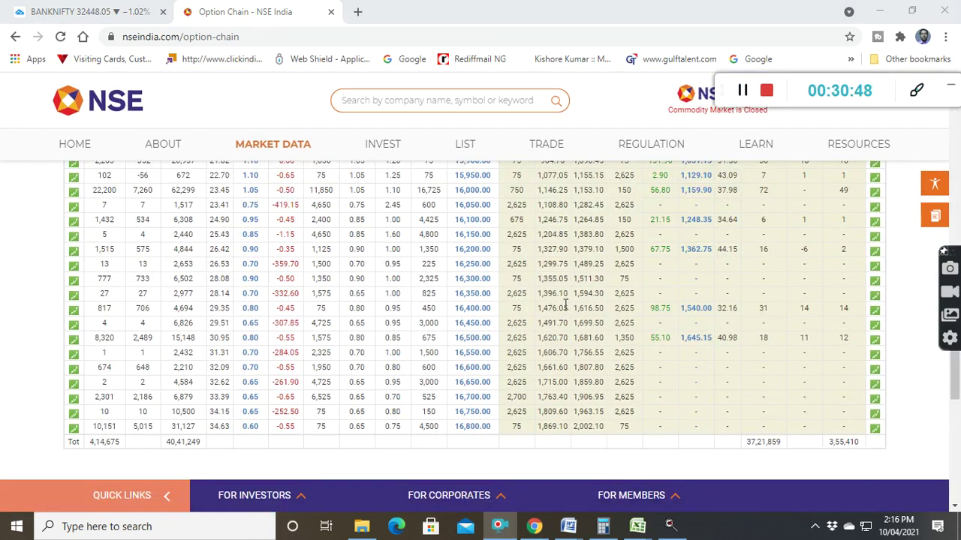
{"action": "scroll", "coordinate": [550, 393], "scroll_direction": "up", "scroll_amount": 4}
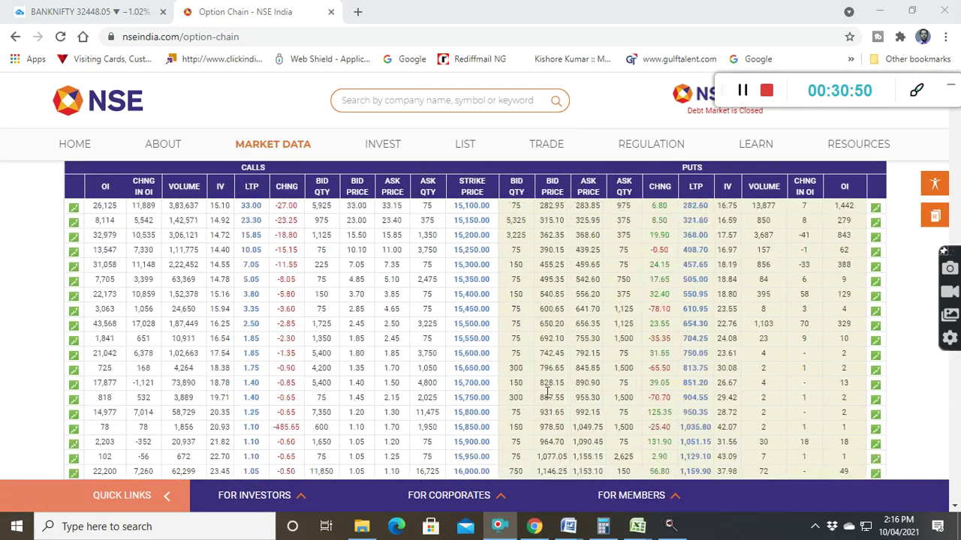
{"action": "scroll", "coordinate": [546, 393], "scroll_direction": "up", "scroll_amount": 2}
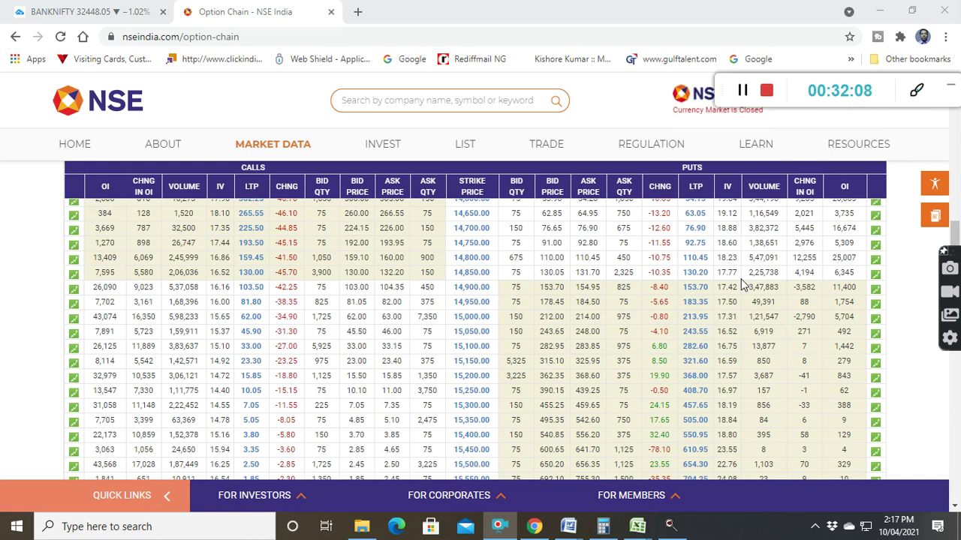
Display the option chain for BANKNIFTY instead of NIFTY.
{"action": "scroll", "coordinate": [743, 283], "scroll_direction": "up", "scroll_amount": 2}
{"action": "scroll", "coordinate": [743, 283], "scroll_direction": "up", "scroll_amount": 8}
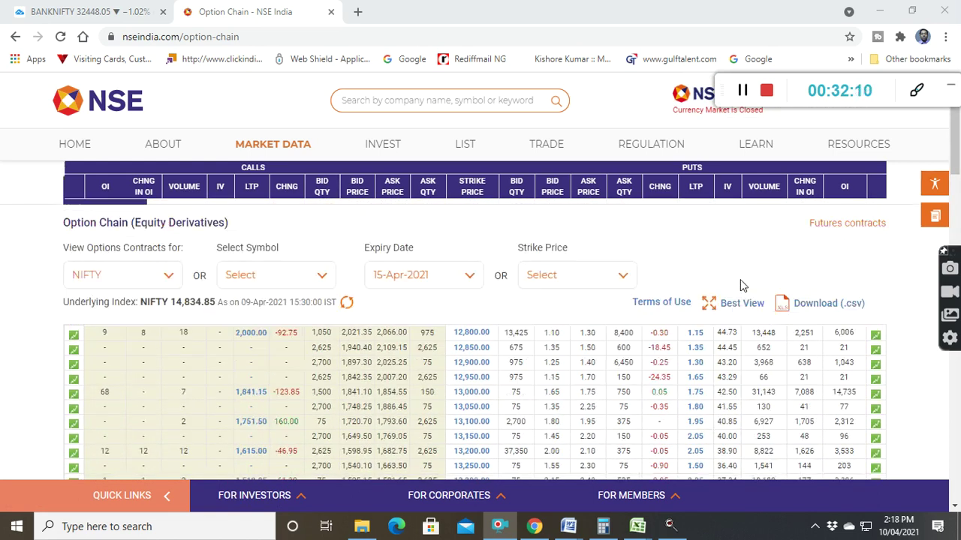
{"action": "scroll", "coordinate": [167, 282], "scroll_direction": "up", "scroll_amount": 1}
{"action": "left_click", "coordinate": [166, 283]}
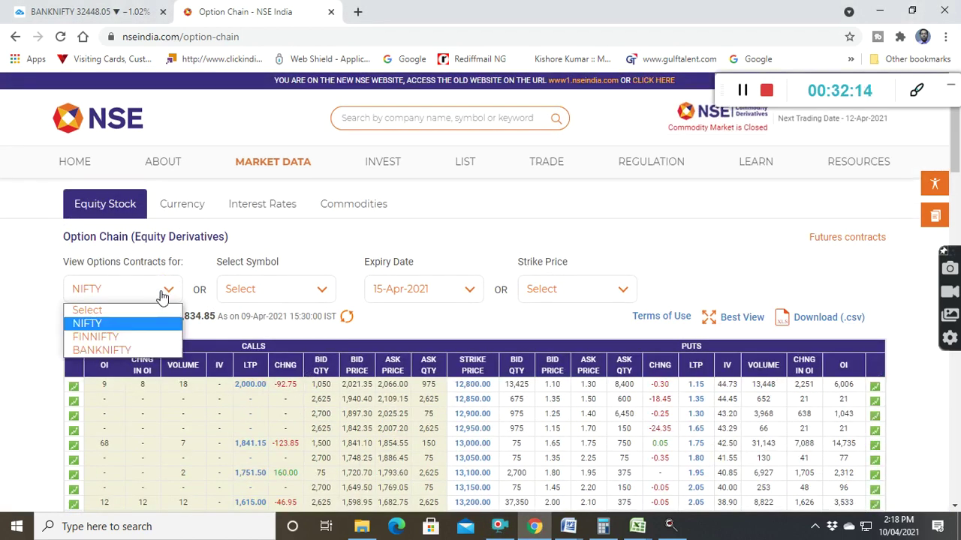
{"action": "left_click", "coordinate": [102, 350]}
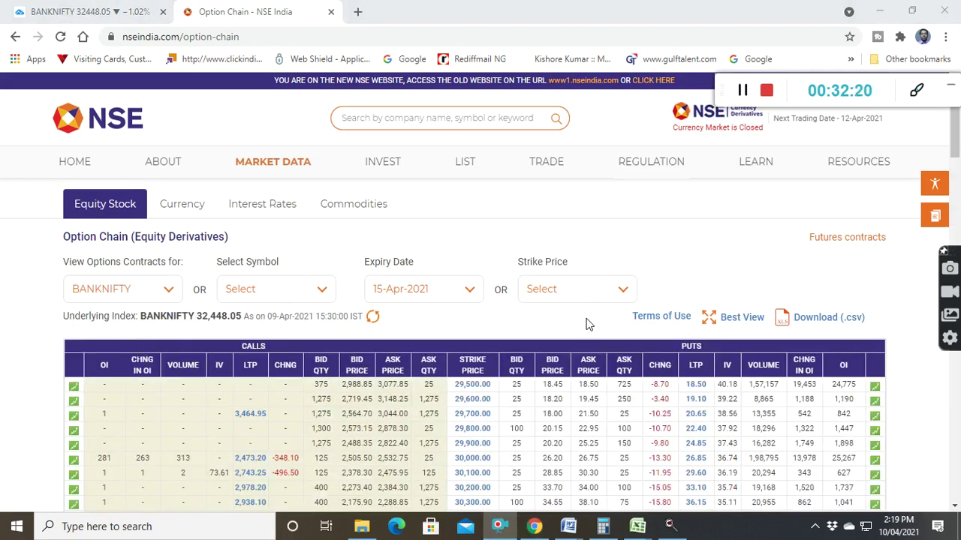
Examine the BANKNIFTY chain's total call and put open interest and the strikes around 32,500.
{"action": "scroll", "coordinate": [589, 323], "scroll_direction": "down", "scroll_amount": 5}
{"action": "scroll", "coordinate": [589, 323], "scroll_direction": "down", "scroll_amount": 8}
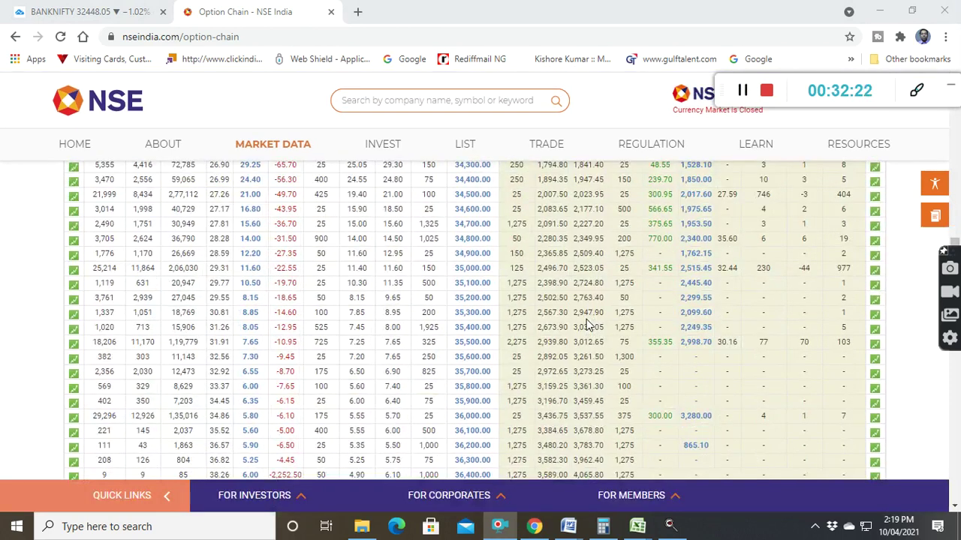
{"action": "scroll", "coordinate": [590, 323], "scroll_direction": "down", "scroll_amount": 12}
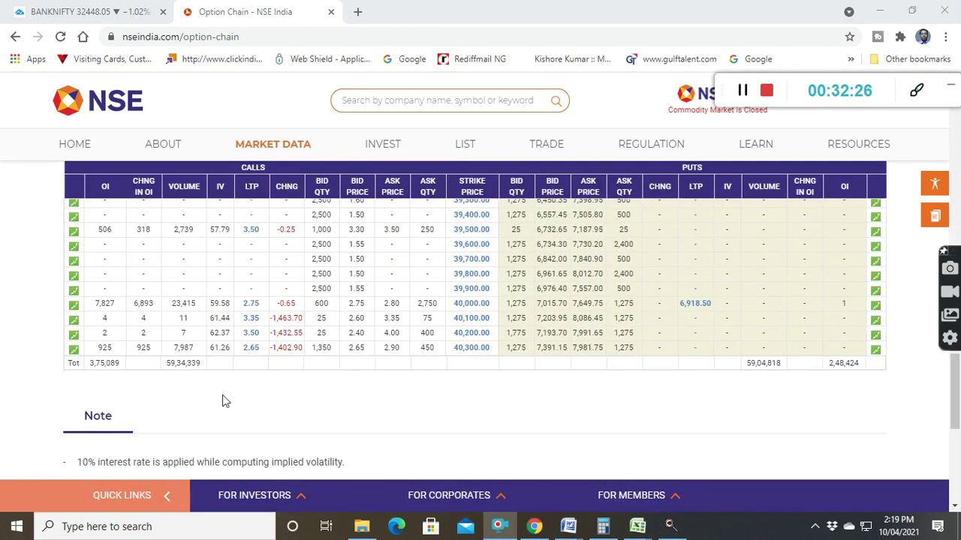
{"action": "scroll", "coordinate": [568, 300], "scroll_direction": "up", "scroll_amount": 10}
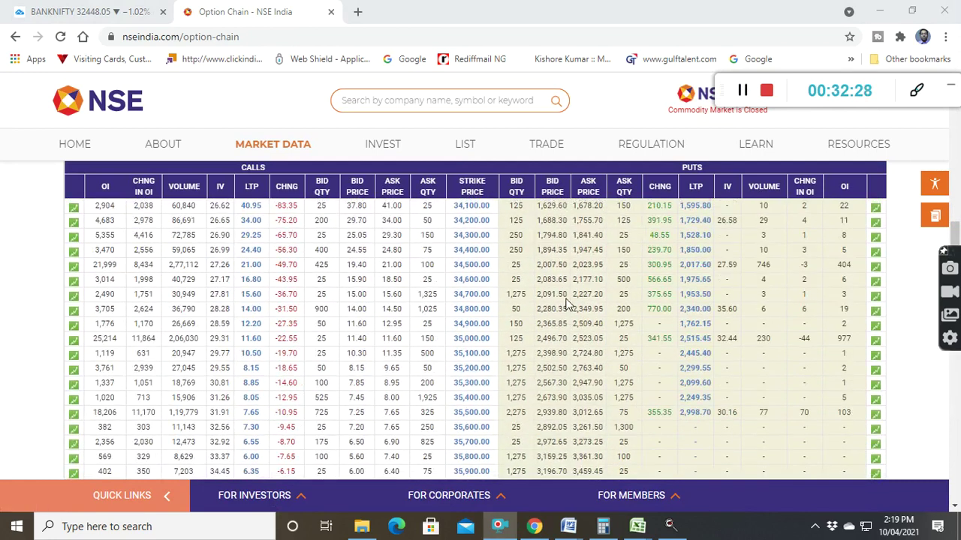
{"action": "scroll", "coordinate": [568, 300], "scroll_direction": "up", "scroll_amount": 5}
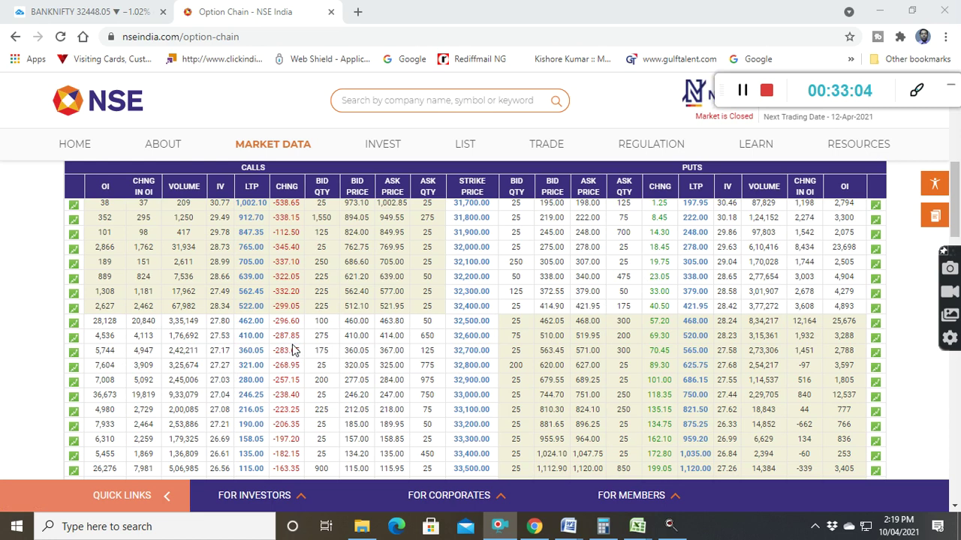
{"action": "scroll", "coordinate": [292, 351], "scroll_direction": "up", "scroll_amount": 6}
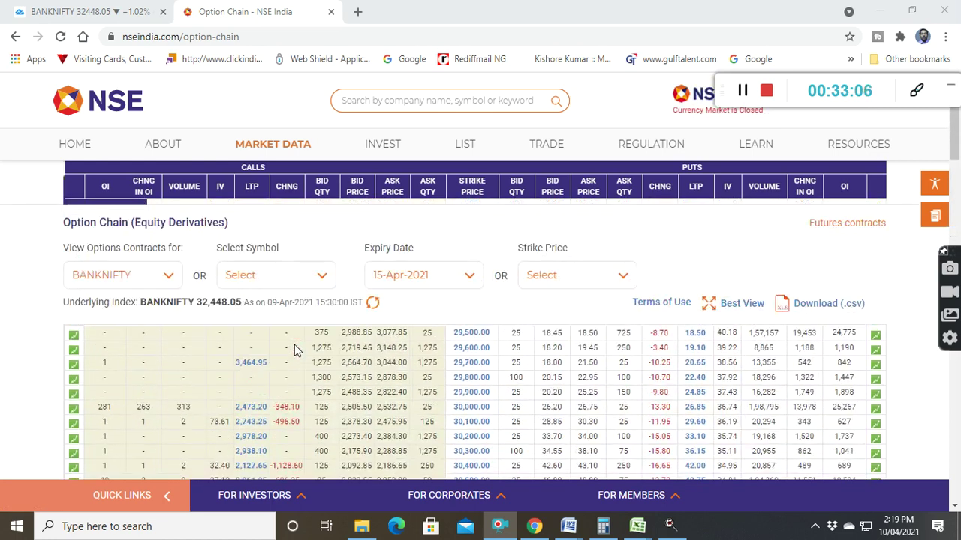
{"action": "scroll", "coordinate": [294, 350], "scroll_direction": "up", "scroll_amount": 2}
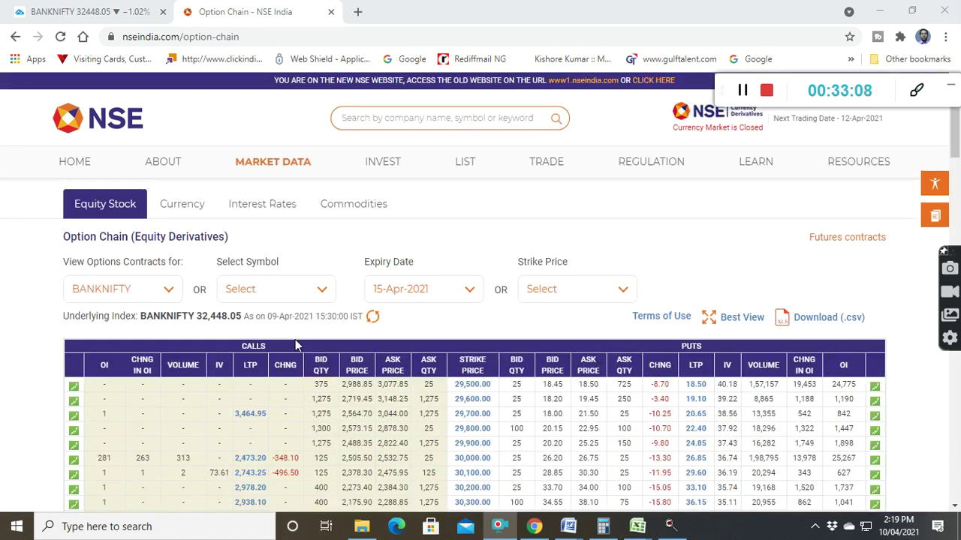
Open NSE's FII/FPI & DII trading activity page and examine the buy, sell and net values of both investor groups.
{"action": "left_click", "coordinate": [243, 38]}
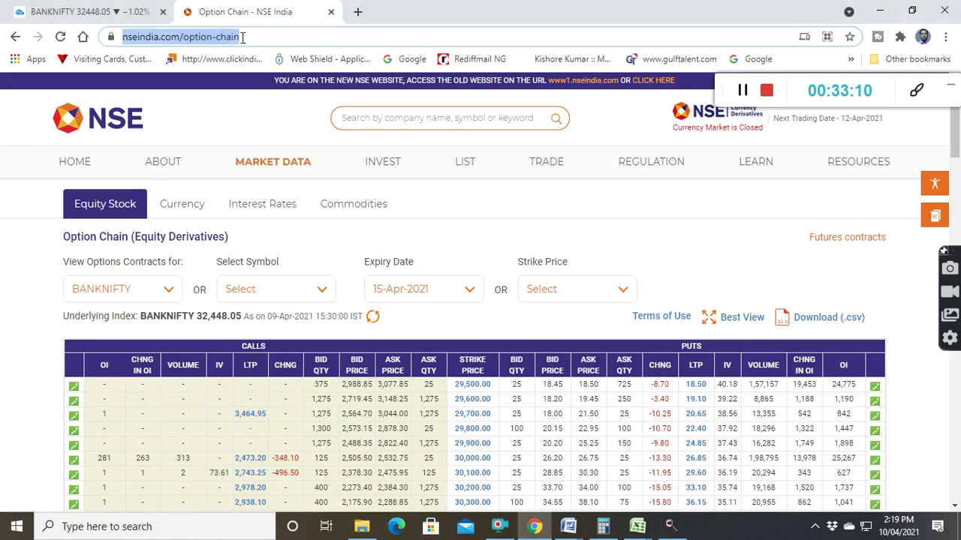
{"action": "type", "text": "fii"}
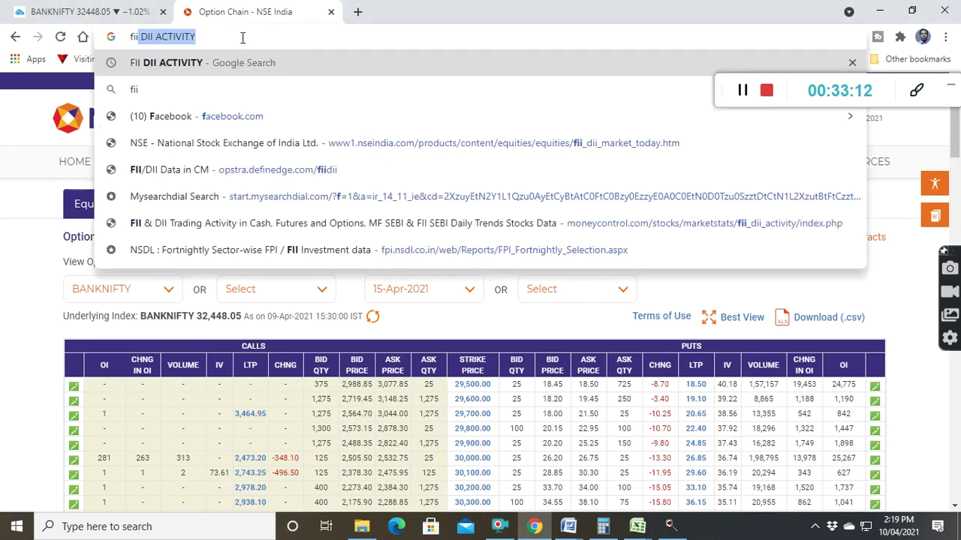
{"action": "left_click", "coordinate": [249, 69]}
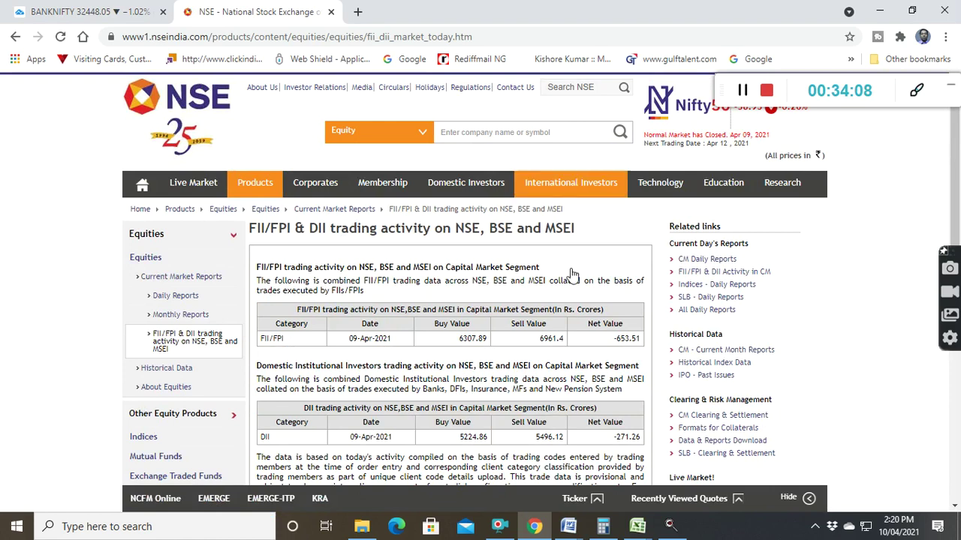
{"action": "mouse_move", "coordinate": [570, 183]}
{"action": "scroll", "coordinate": [612, 385], "scroll_direction": "down", "scroll_amount": 1}
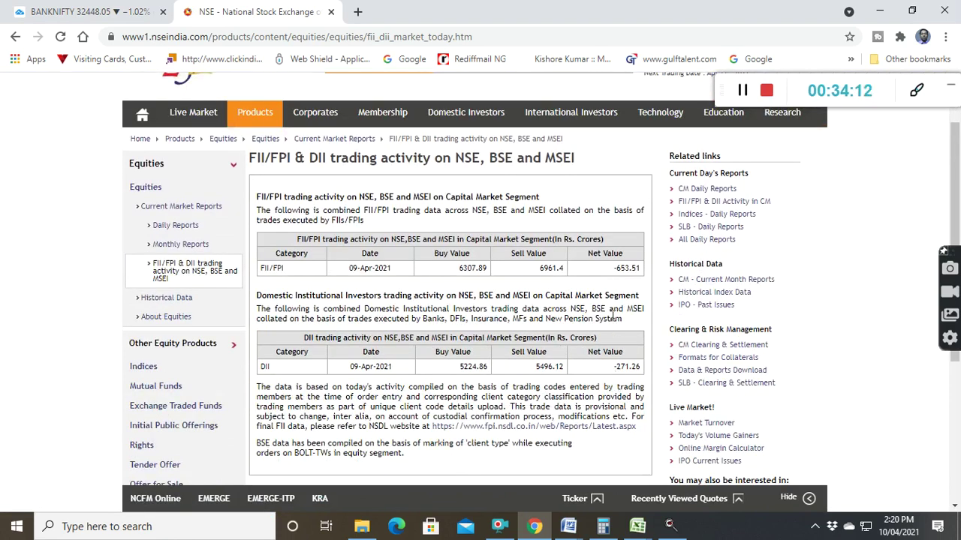
{"action": "scroll", "coordinate": [612, 317], "scroll_direction": "down", "scroll_amount": 1}
{"action": "scroll", "coordinate": [612, 317], "scroll_direction": "up", "scroll_amount": 1}
{"action": "scroll", "coordinate": [568, 353], "scroll_direction": "down", "scroll_amount": 2}
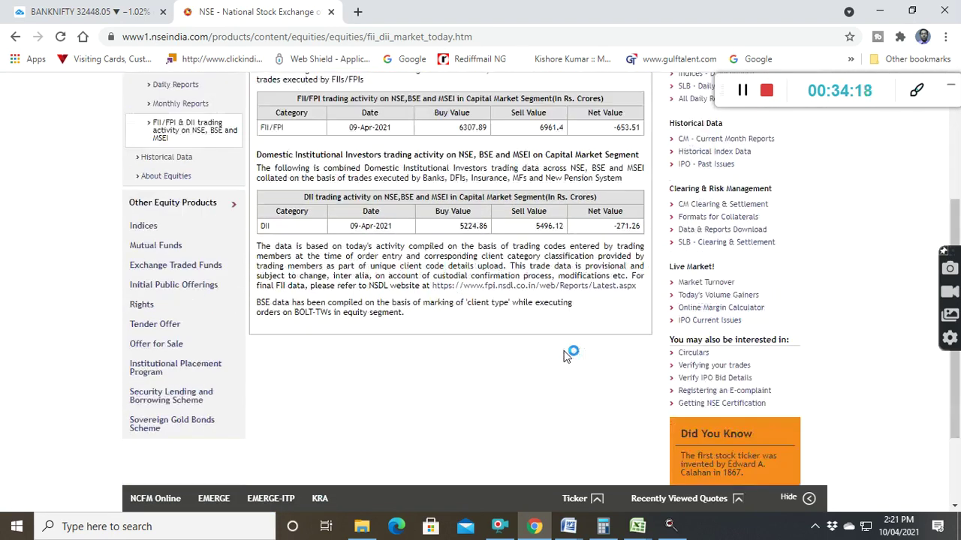
{"action": "scroll", "coordinate": [568, 353], "scroll_direction": "up", "scroll_amount": 2}
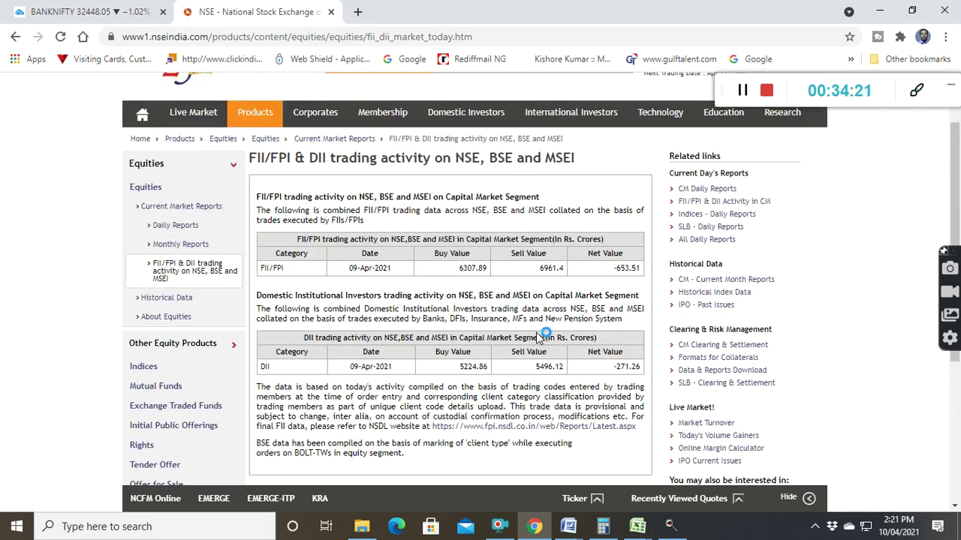
{"action": "scroll", "coordinate": [539, 338], "scroll_direction": "up", "scroll_amount": 1}
Open sgxnifty.org and examine the SGX Nifty last trade, change, high, low and open figures.
{"action": "left_click", "coordinate": [331, 35]}
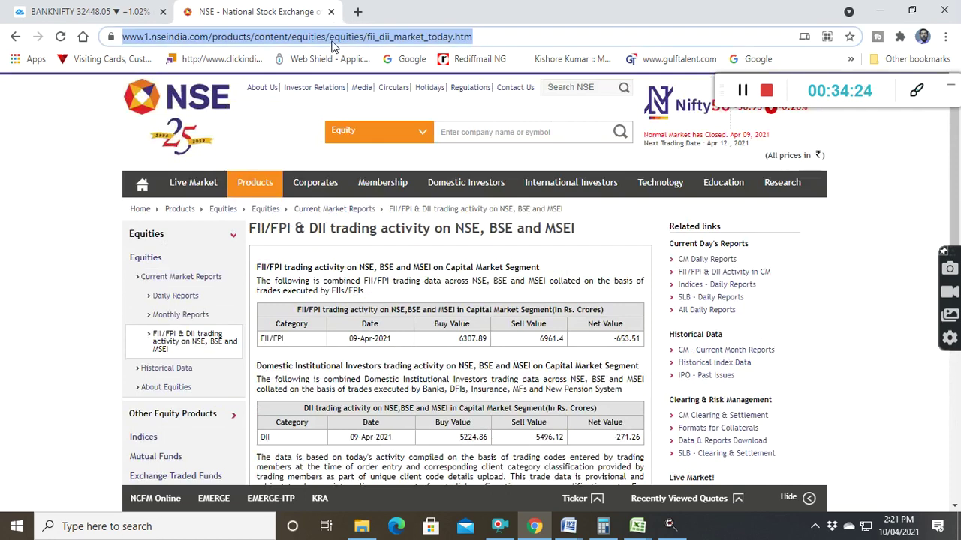
{"action": "type", "text": "sgx"}
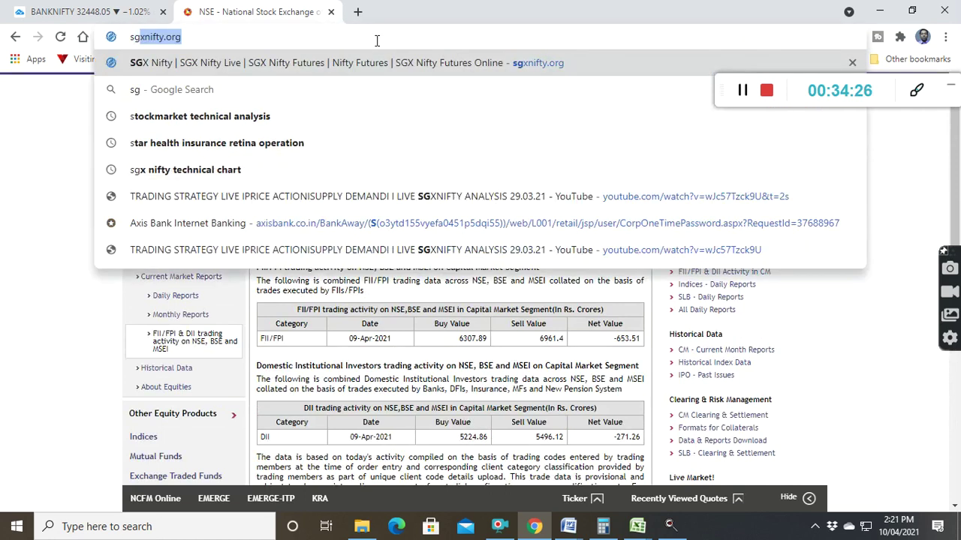
{"action": "left_click", "coordinate": [371, 67]}
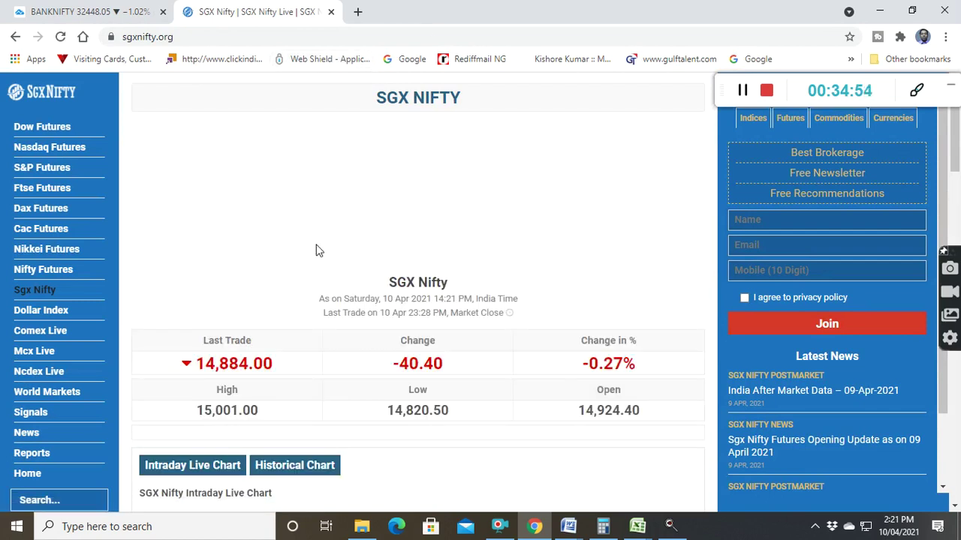
{"action": "scroll", "coordinate": [317, 248], "scroll_direction": "down", "scroll_amount": 2}
{"action": "scroll", "coordinate": [317, 249], "scroll_direction": "up", "scroll_amount": 2}
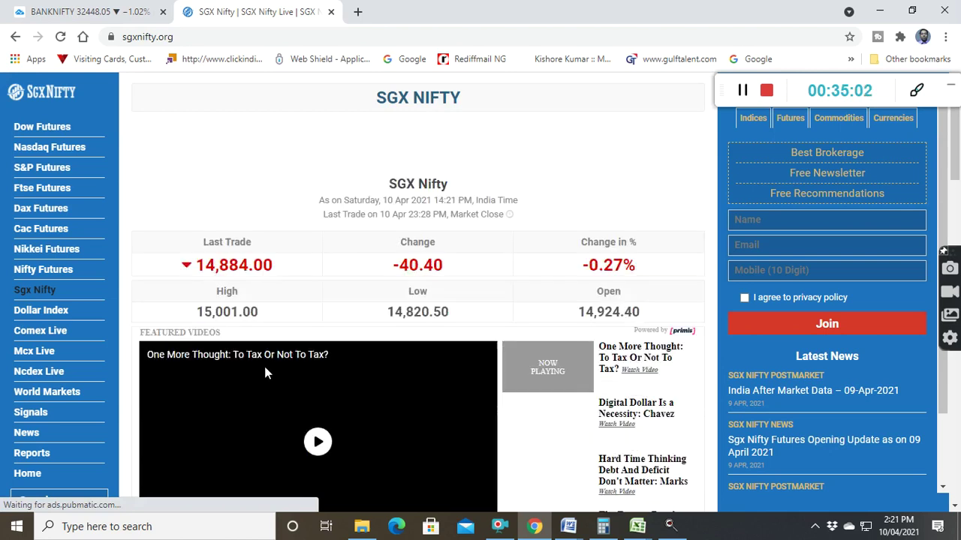
Examine the quotes on the Dow Futures page and on the Nasdaq Futures page.
{"action": "left_click", "coordinate": [61, 132]}
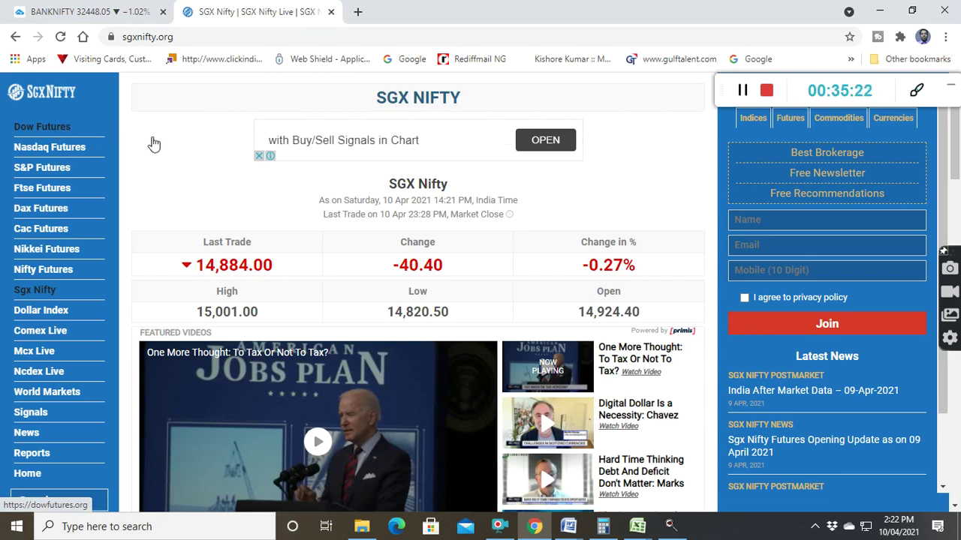
{"action": "left_click", "coordinate": [64, 132]}
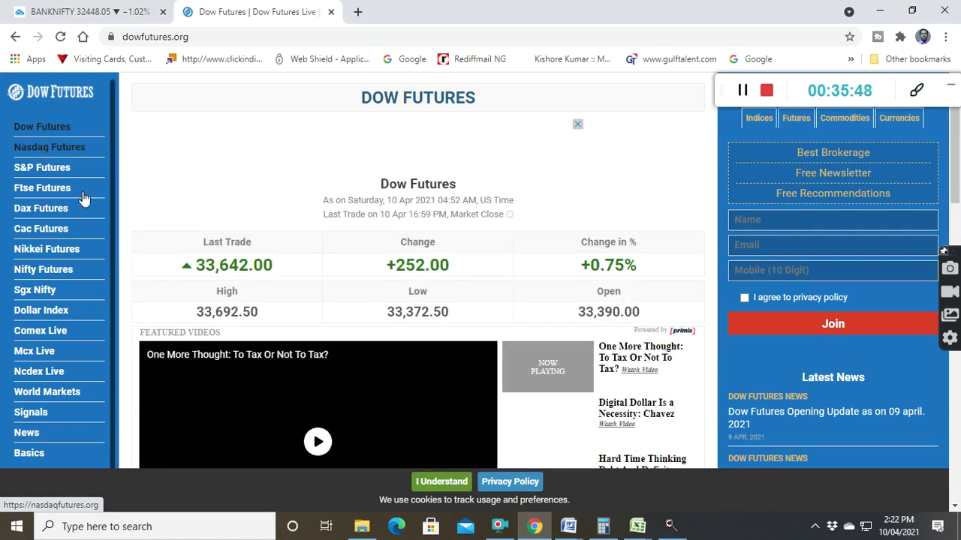
{"action": "left_click", "coordinate": [77, 150]}
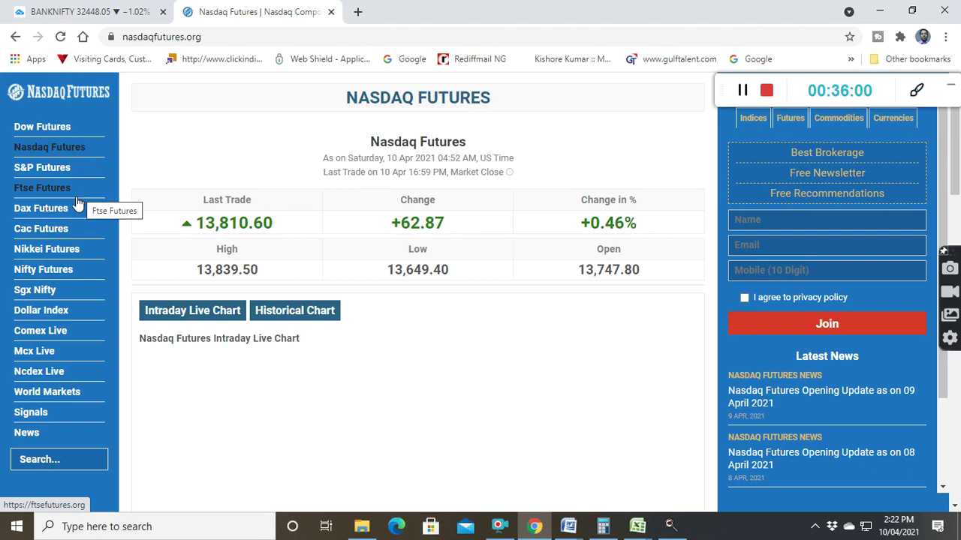
Open the Dollar Index page and examine its quote and intraday chart area, waiting for the page if it becomes unresponsive.
{"action": "left_click", "coordinate": [59, 294]}
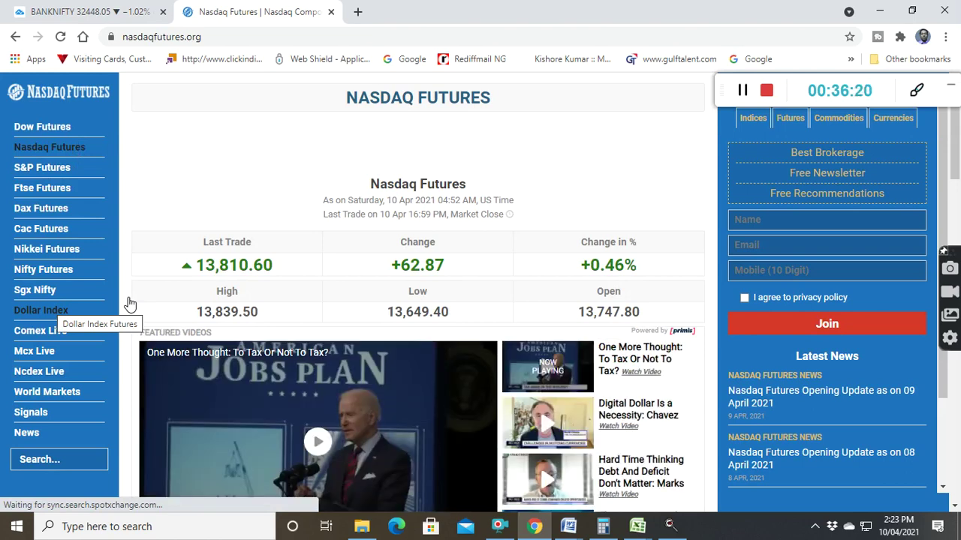
{"action": "left_click", "coordinate": [41, 314]}
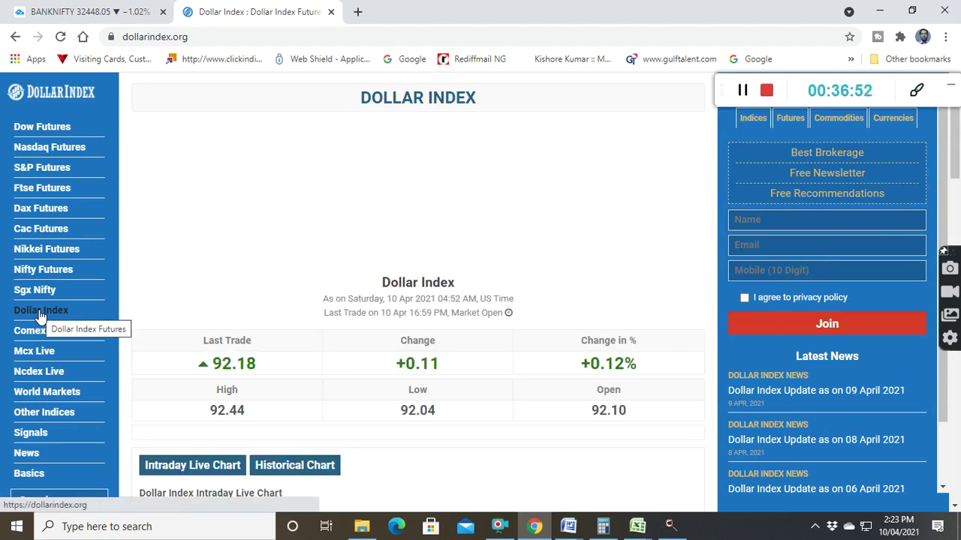
{"action": "left_click", "coordinate": [40, 311]}
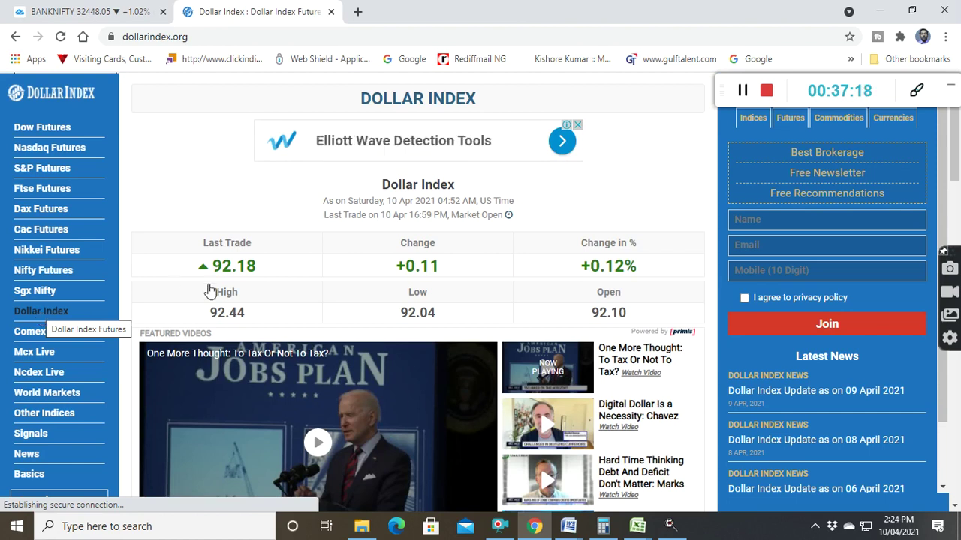
{"action": "scroll", "coordinate": [78, 324], "scroll_direction": "down", "scroll_amount": 4}
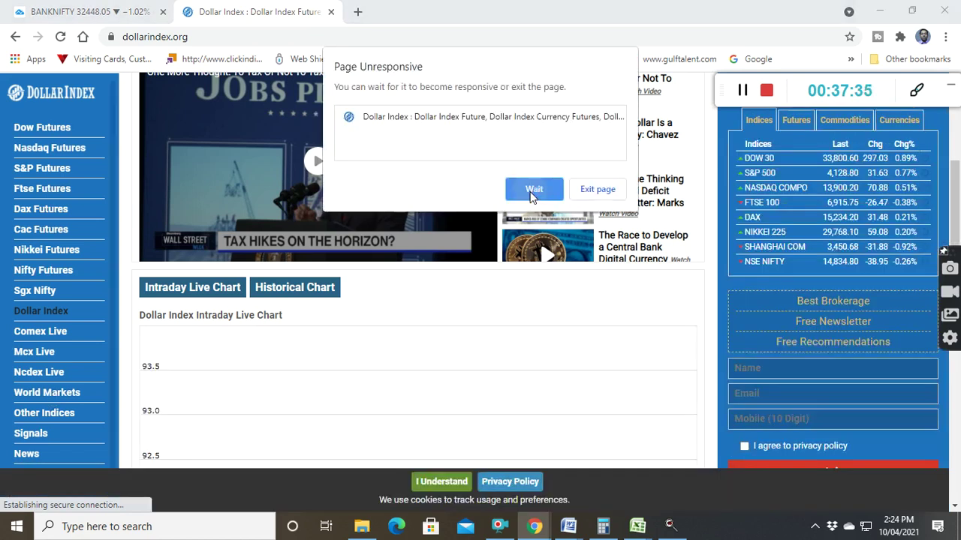
{"action": "left_click", "coordinate": [531, 191]}
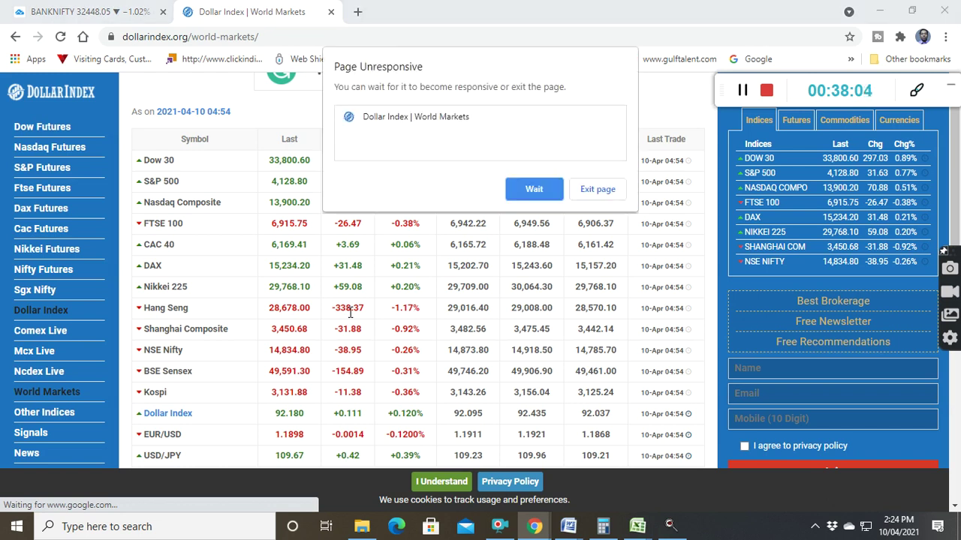
Examine the World Markets table from the global indices through the currency pairs to gold, silver, crude oil and natural gas.
{"action": "left_click", "coordinate": [545, 189]}
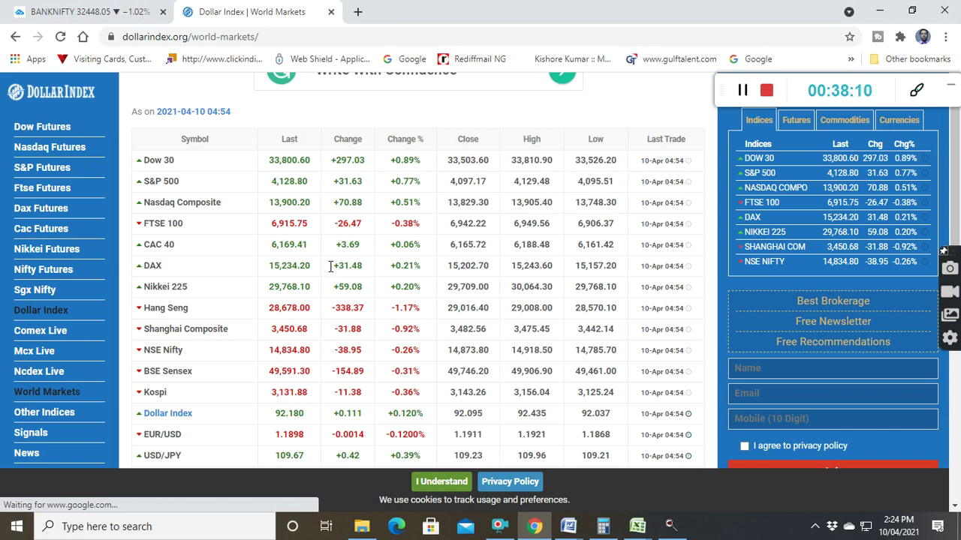
{"action": "scroll", "coordinate": [330, 267], "scroll_direction": "down", "scroll_amount": 5}
{"action": "scroll", "coordinate": [330, 270], "scroll_direction": "down", "scroll_amount": 4}
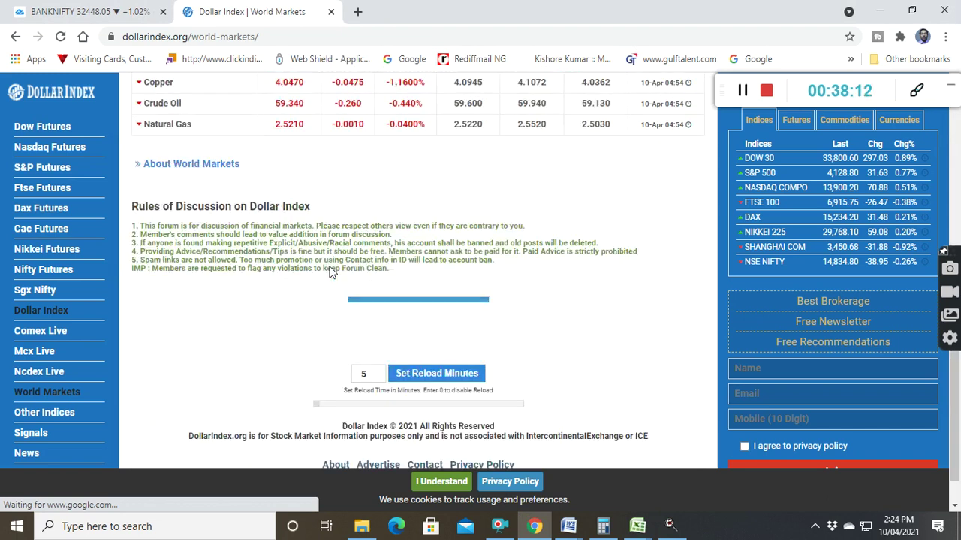
{"action": "scroll", "coordinate": [346, 222], "scroll_direction": "up", "scroll_amount": 2}
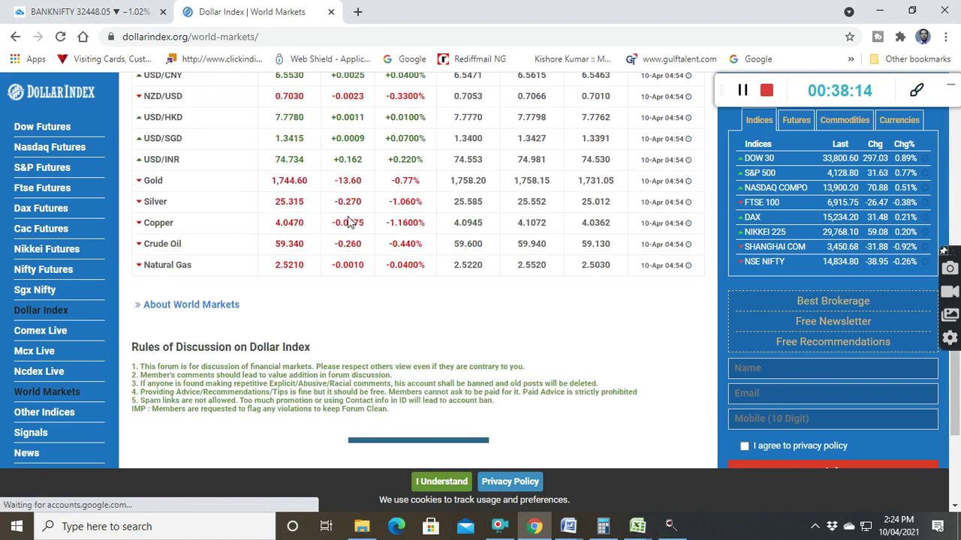
{"action": "scroll", "coordinate": [348, 221], "scroll_direction": "up", "scroll_amount": 1}
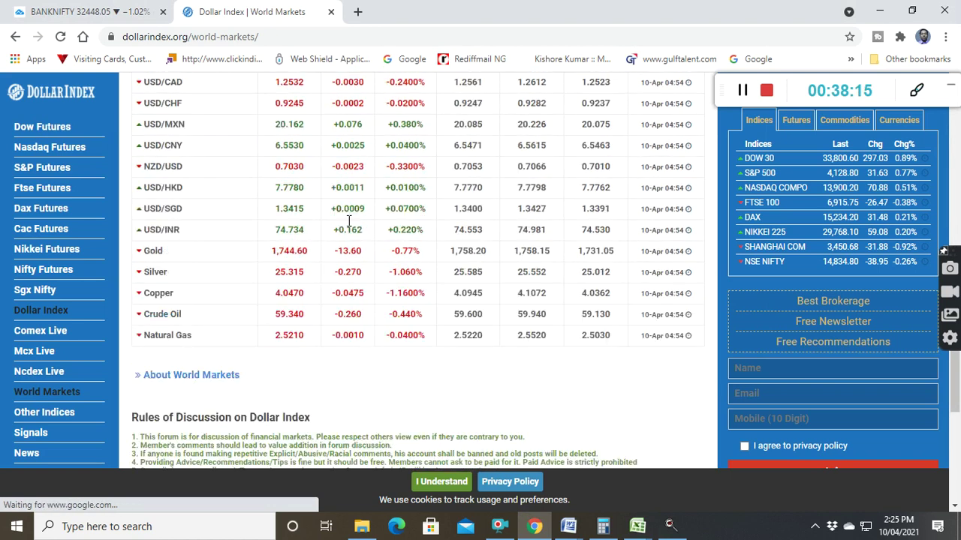
{"action": "scroll", "coordinate": [347, 226], "scroll_direction": "up", "scroll_amount": 1}
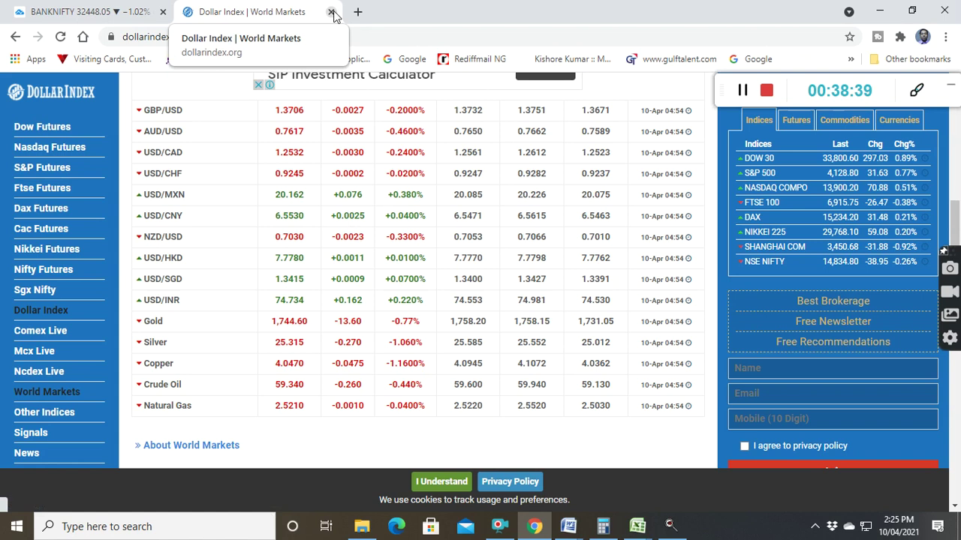
Close the World Markets page and examine Aurobindo Pharma's daily chart on TradingView around the latest candles and Fibonacci levels.
{"action": "left_click", "coordinate": [331, 12]}
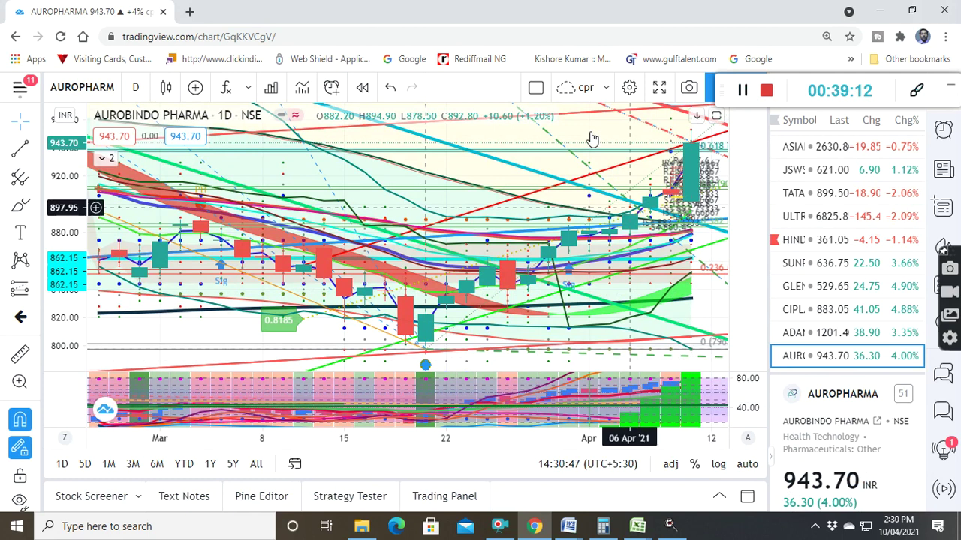
{"action": "left_click_drag", "start_coordinate": [421, 191], "coordinate": [382, 201]}
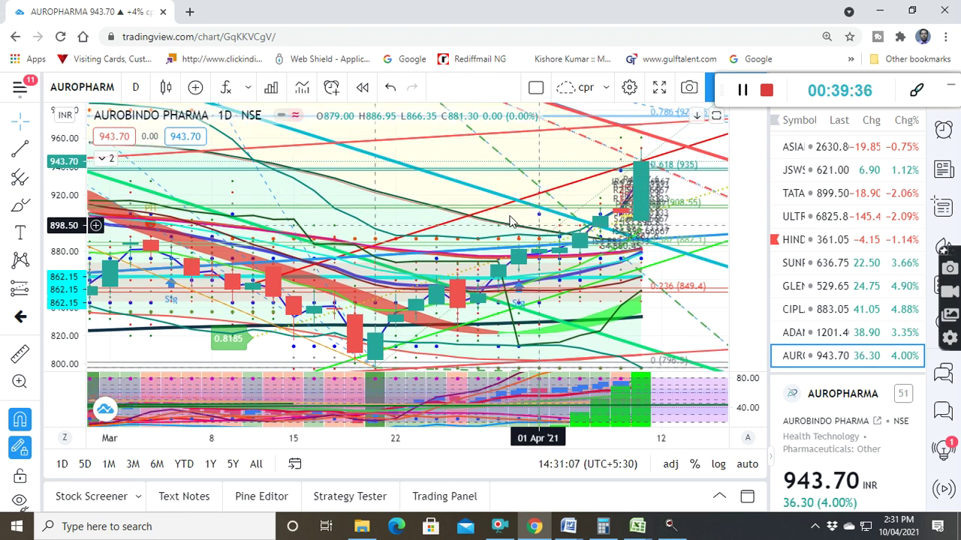
{"action": "right_click", "coordinate": [509, 205]}
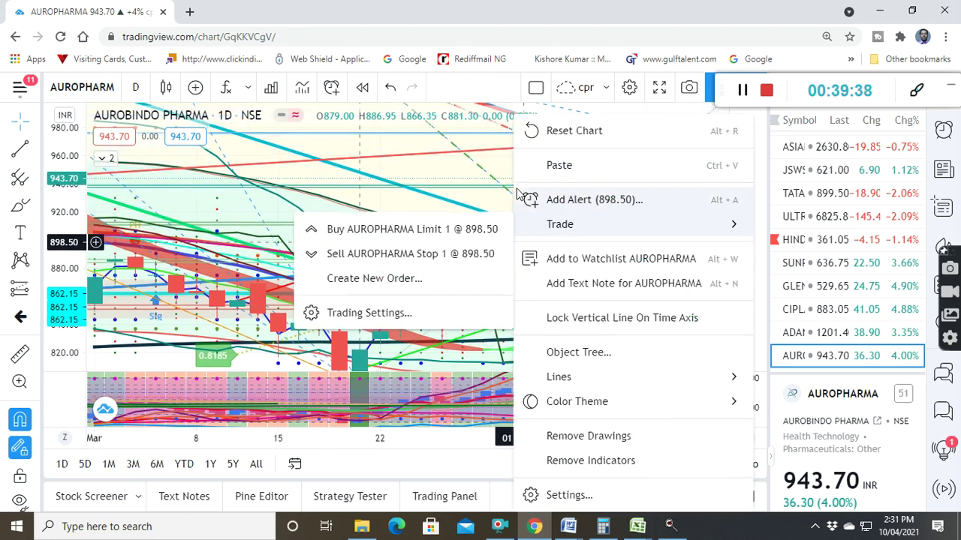
{"action": "left_click", "coordinate": [451, 171]}
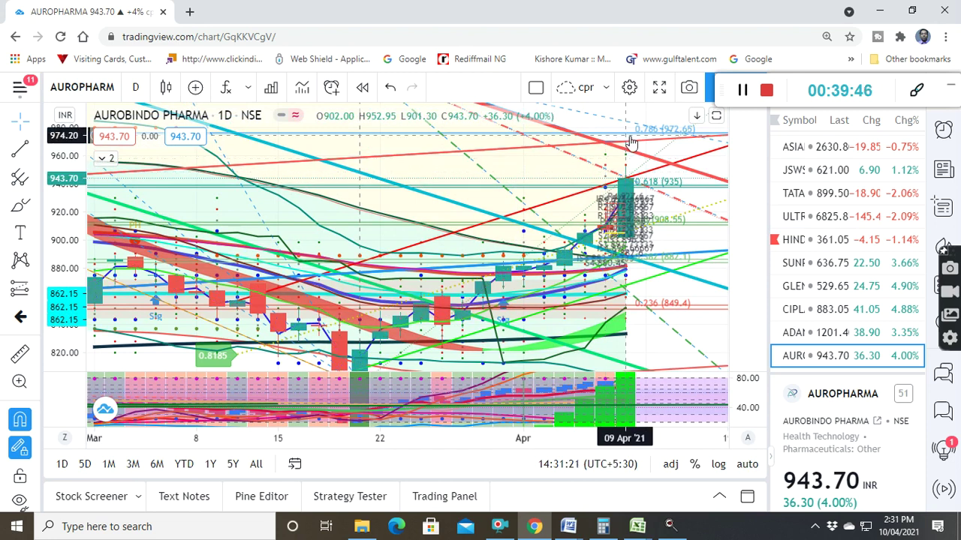
Go through the daily charts of ADANIENT and CIPLA in the watchlist, ending on GLENMARK.
{"action": "left_click", "coordinate": [817, 338]}
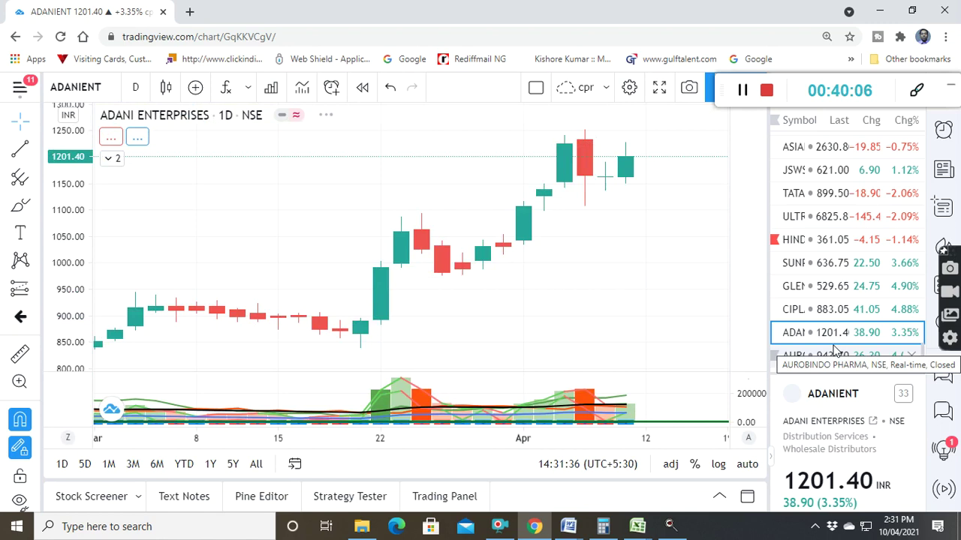
{"action": "left_click", "coordinate": [826, 309]}
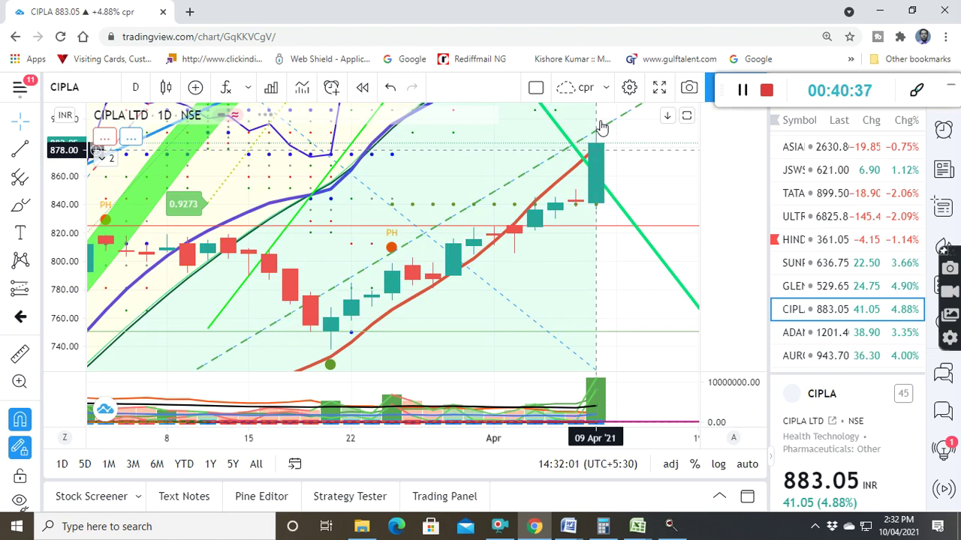
{"action": "left_click", "coordinate": [824, 291]}
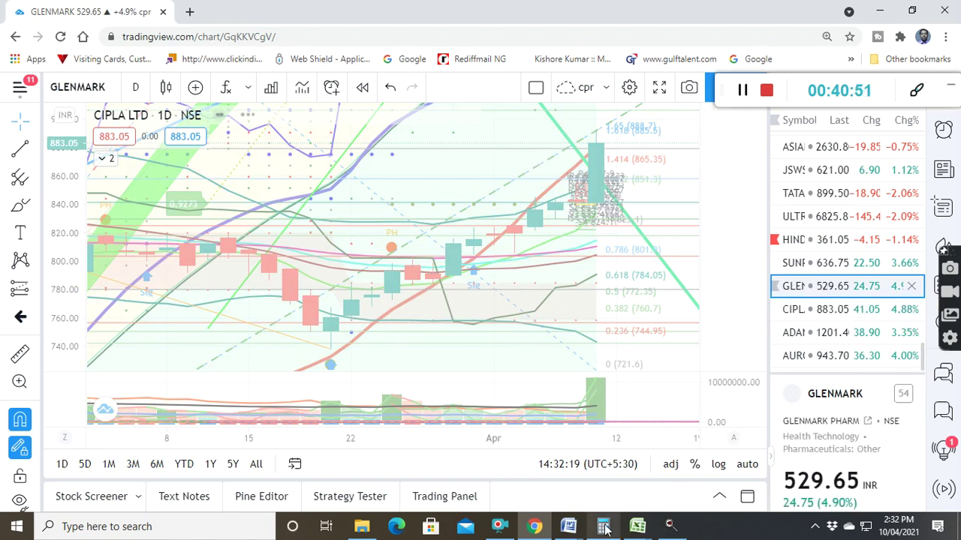
Switch to the FIBONACCI ALL LEVELS workbook in Excel and examine the FIB BUY and T1 to T8 levels of the BANKNIFTY and NIFTY option rows.
{"action": "mouse_move", "coordinate": [643, 530]}
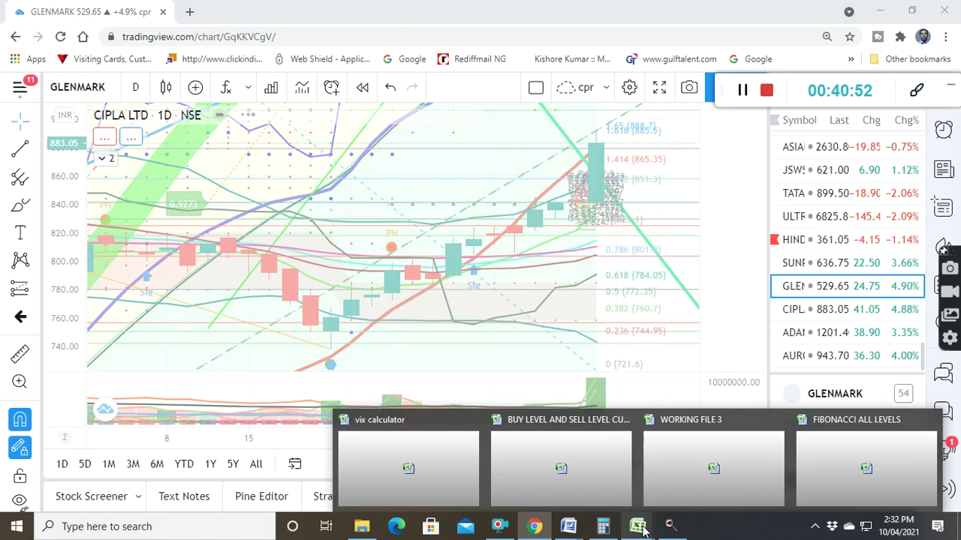
{"action": "left_click", "coordinate": [879, 470]}
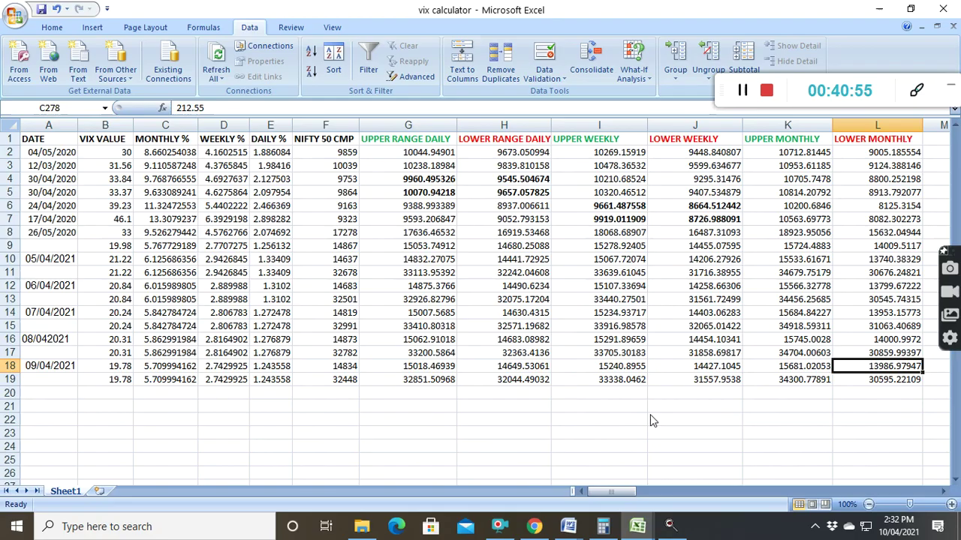
{"action": "key", "text": "ctrl+Tab"}
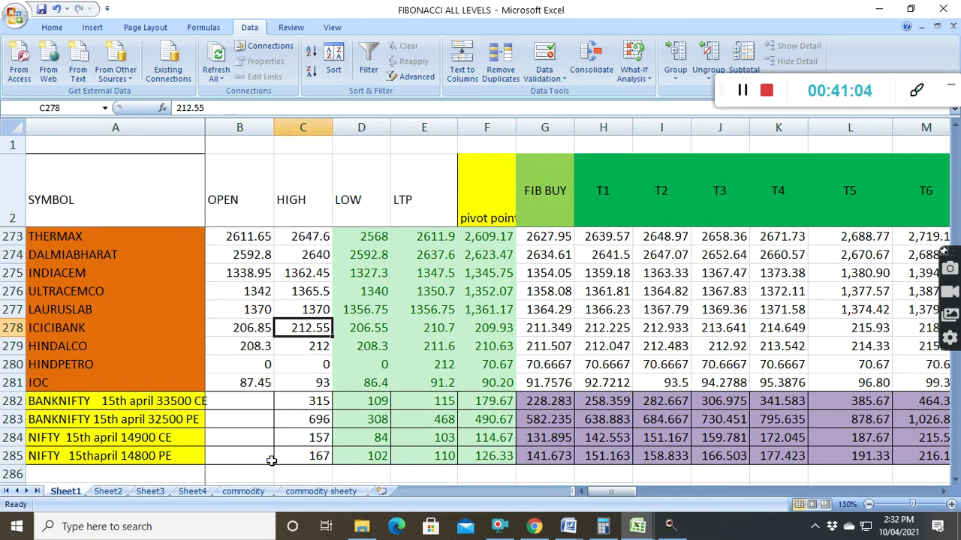
{"action": "left_click", "coordinate": [944, 492]}
{"action": "left_click", "coordinate": [944, 491]}
{"action": "left_click", "coordinate": [944, 492]}
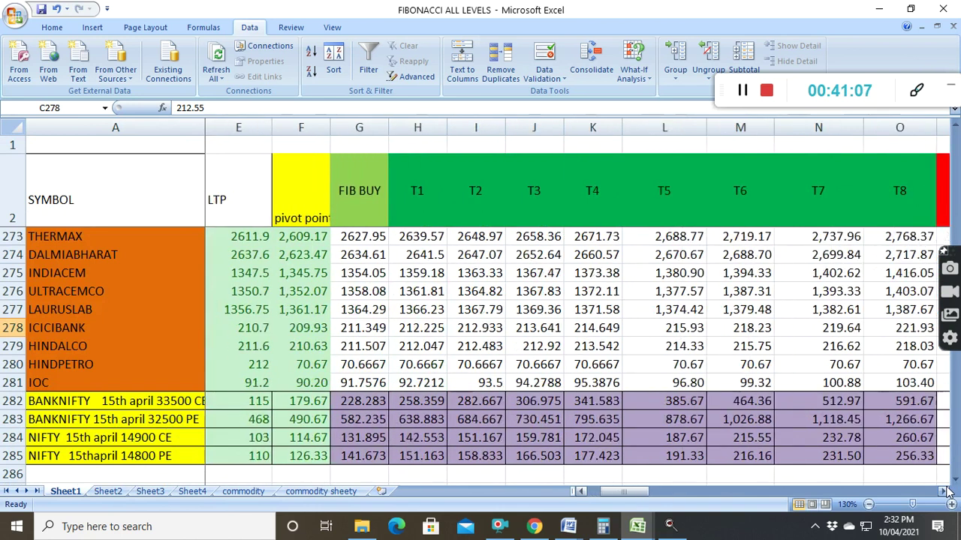
{"action": "left_click", "coordinate": [944, 491]}
{"action": "left_click", "coordinate": [944, 492]}
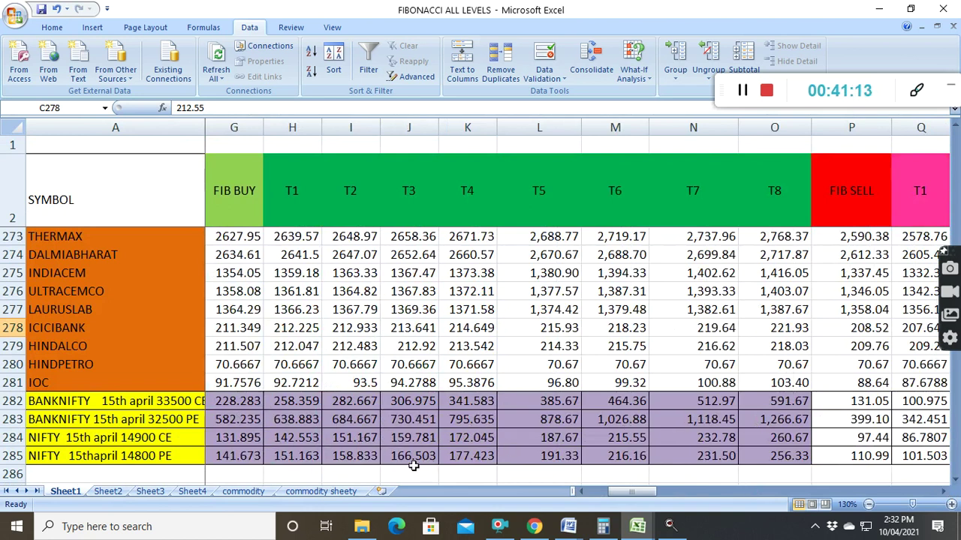
Switch to the WORKING FILE 3 workbook and examine the ATR 14 Fibonacci buy targets and sell levels around the AUROPHARMA row of FNO STOCK.
{"action": "left_click", "coordinate": [637, 526]}
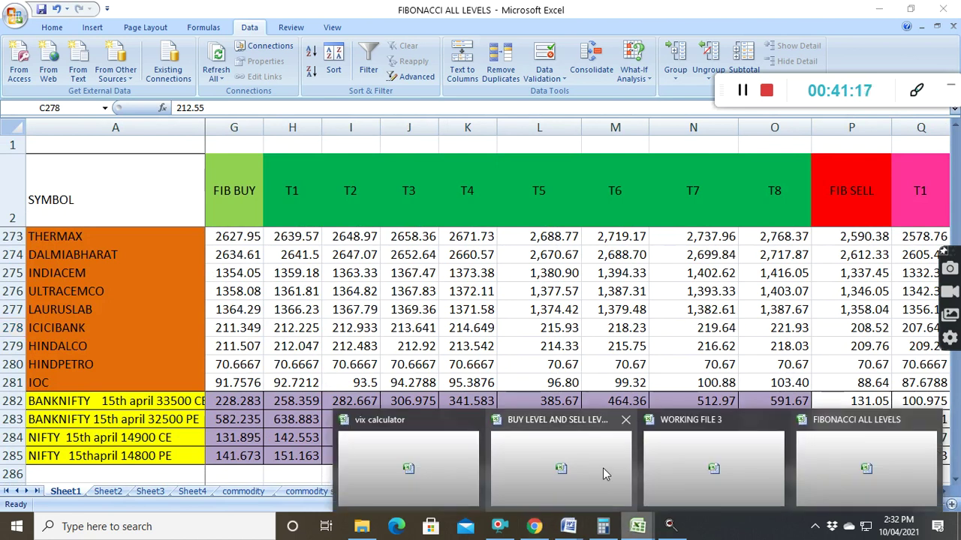
{"action": "left_click", "coordinate": [715, 464]}
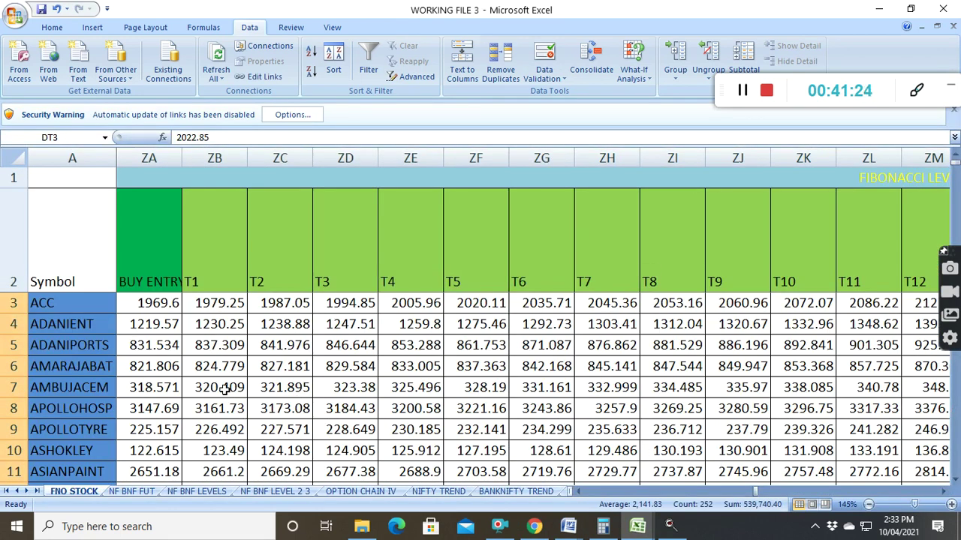
{"action": "scroll", "coordinate": [224, 389], "scroll_direction": "down", "scroll_amount": 2}
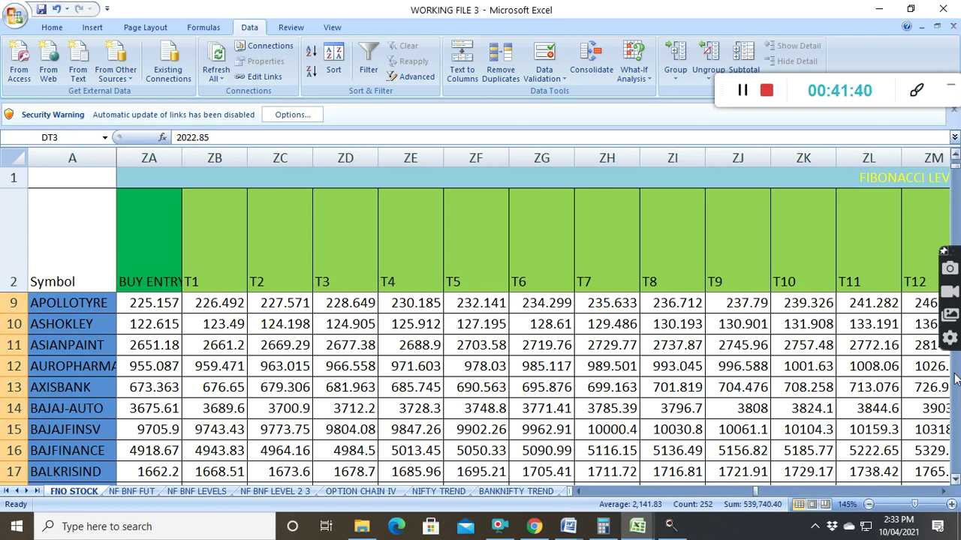
{"action": "left_click", "coordinate": [944, 492]}
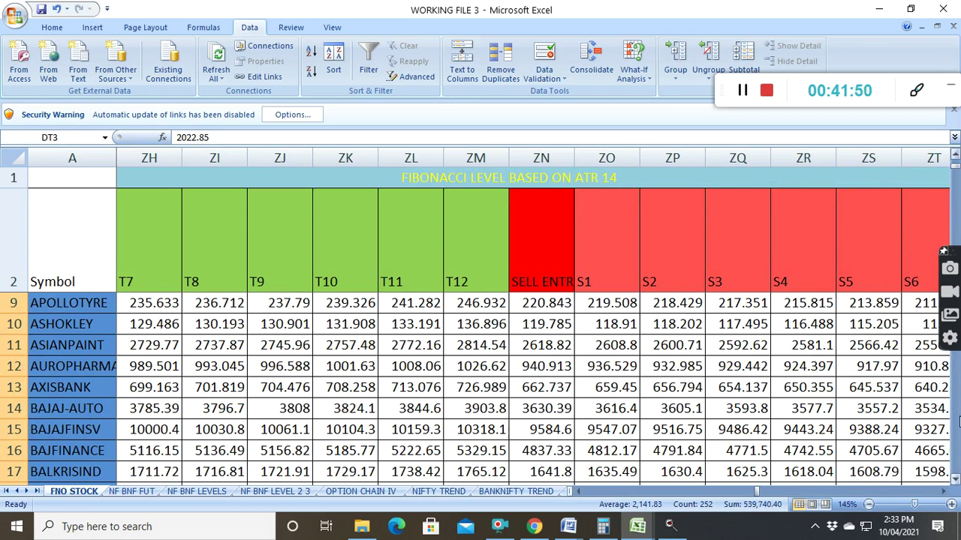
{"action": "left_click", "coordinate": [944, 491]}
{"action": "left_click", "coordinate": [944, 491]}
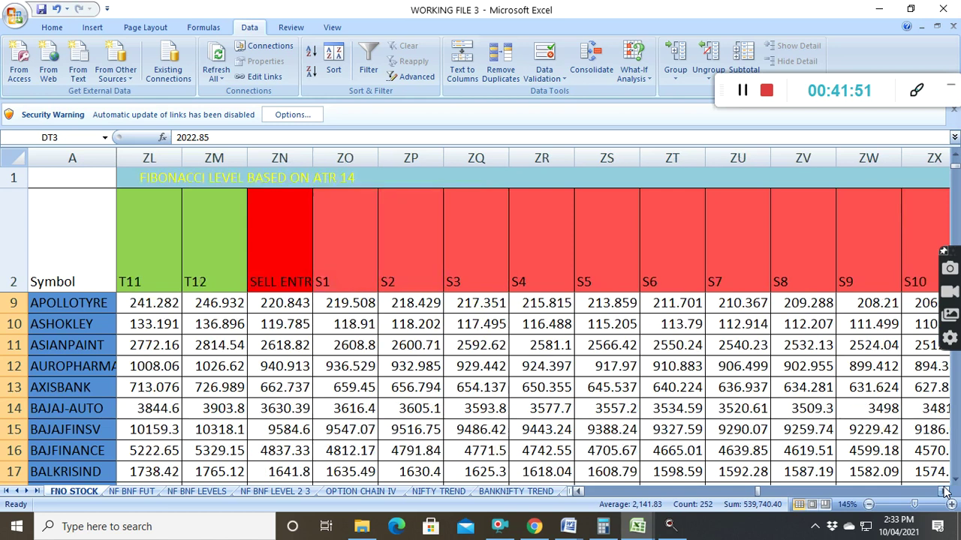
{"action": "left_click", "coordinate": [944, 491]}
{"action": "left_click", "coordinate": [944, 491]}
{"action": "left_click", "coordinate": [944, 491]}
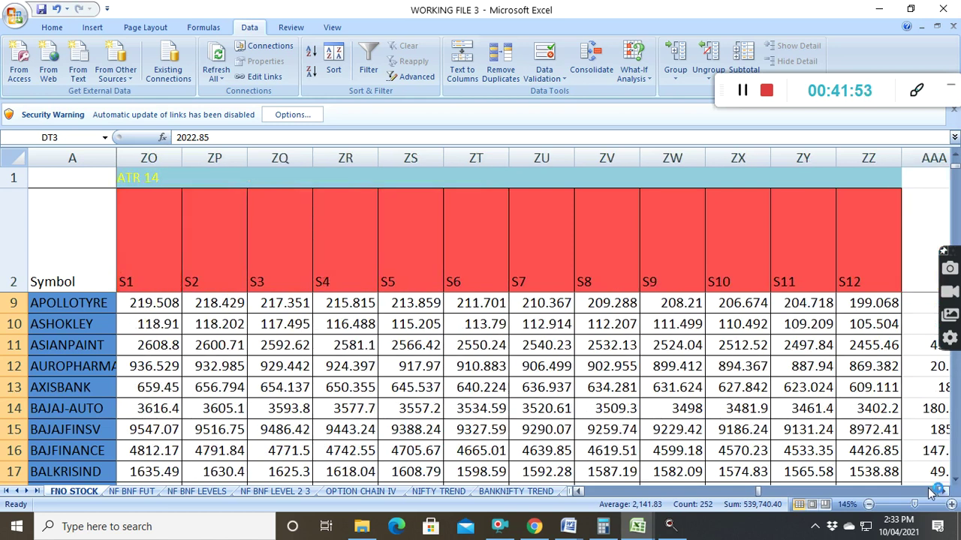
{"action": "left_click", "coordinate": [578, 491]}
{"action": "left_click", "coordinate": [578, 492]}
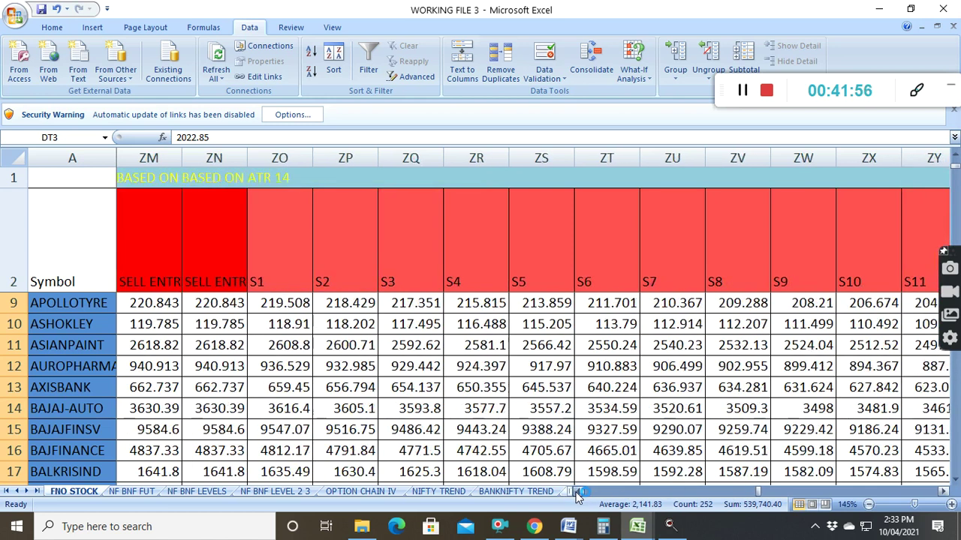
{"action": "left_click", "coordinate": [578, 492]}
{"action": "left_click", "coordinate": [578, 491]}
{"action": "left_click", "coordinate": [577, 491]}
{"action": "left_click", "coordinate": [578, 491]}
{"action": "left_click", "coordinate": [578, 491]}
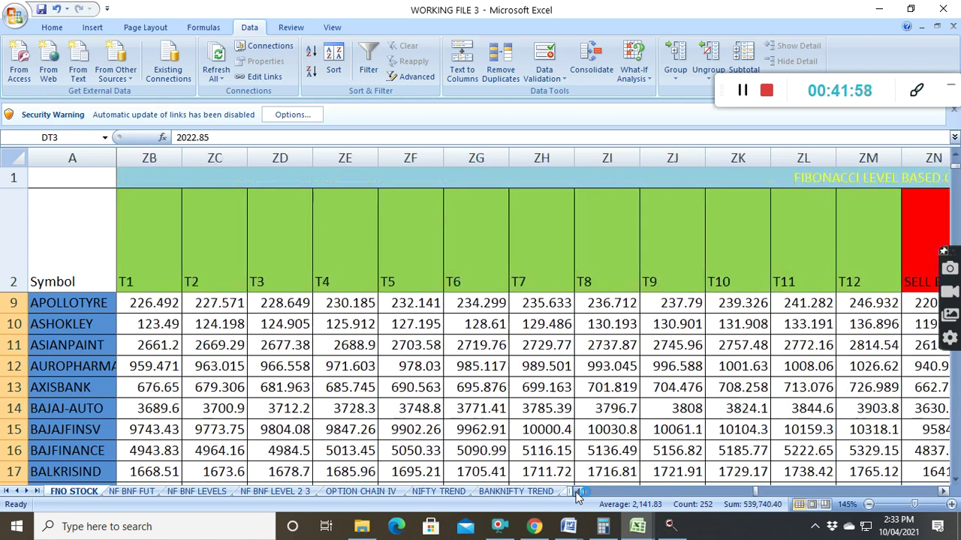
{"action": "left_click", "coordinate": [578, 491]}
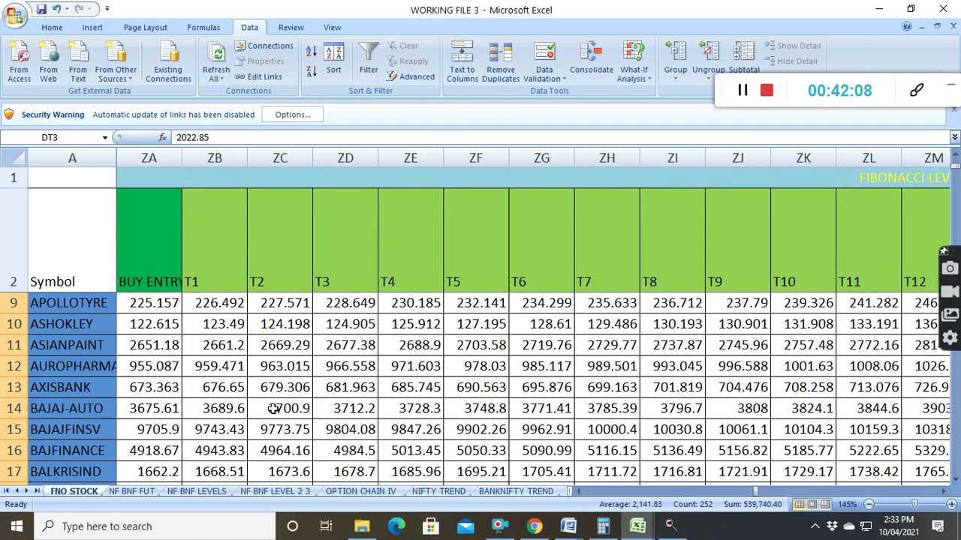
Examine CIPLA's Fibonacci levels from the buy entry and T1 to T12 through the sell entry and S1 to S12.
{"action": "scroll", "coordinate": [274, 408], "scroll_direction": "down", "scroll_amount": 4}
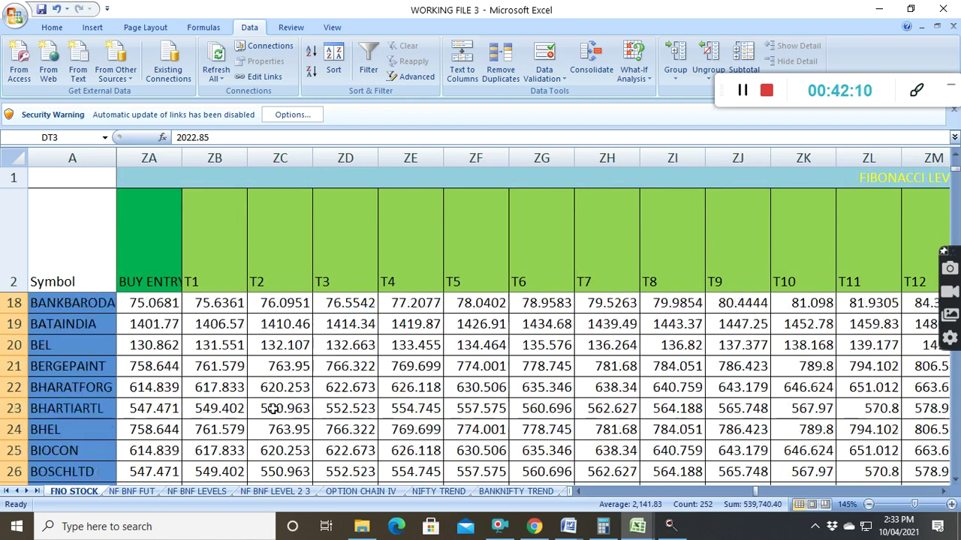
{"action": "scroll", "coordinate": [274, 408], "scroll_direction": "down", "scroll_amount": 4}
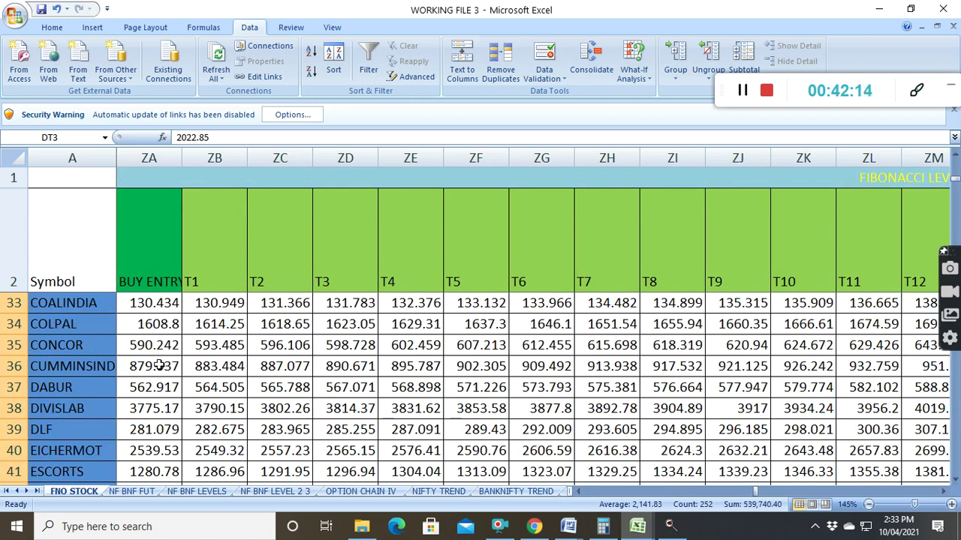
{"action": "scroll", "coordinate": [160, 390], "scroll_direction": "up", "scroll_amount": 1}
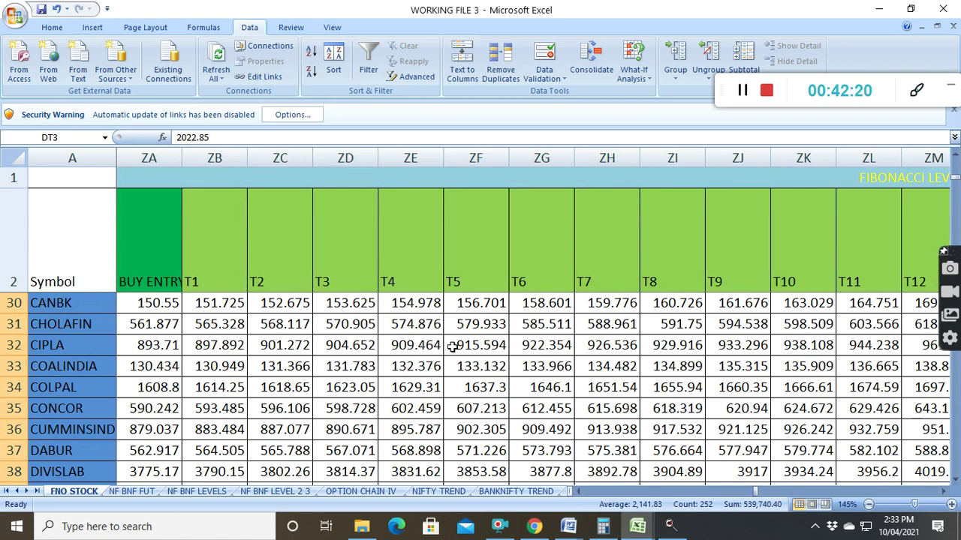
{"action": "left_click", "coordinate": [943, 492]}
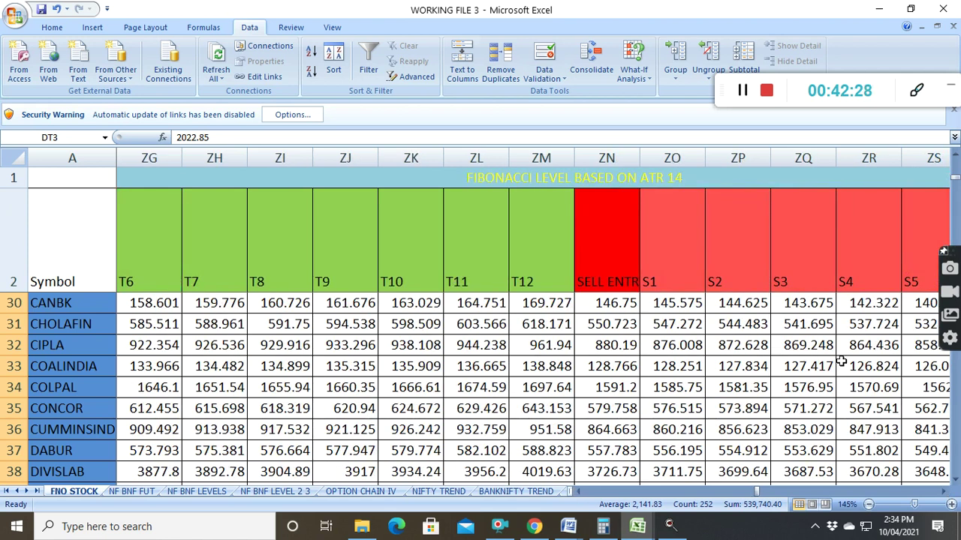
{"action": "left_click", "coordinate": [946, 493]}
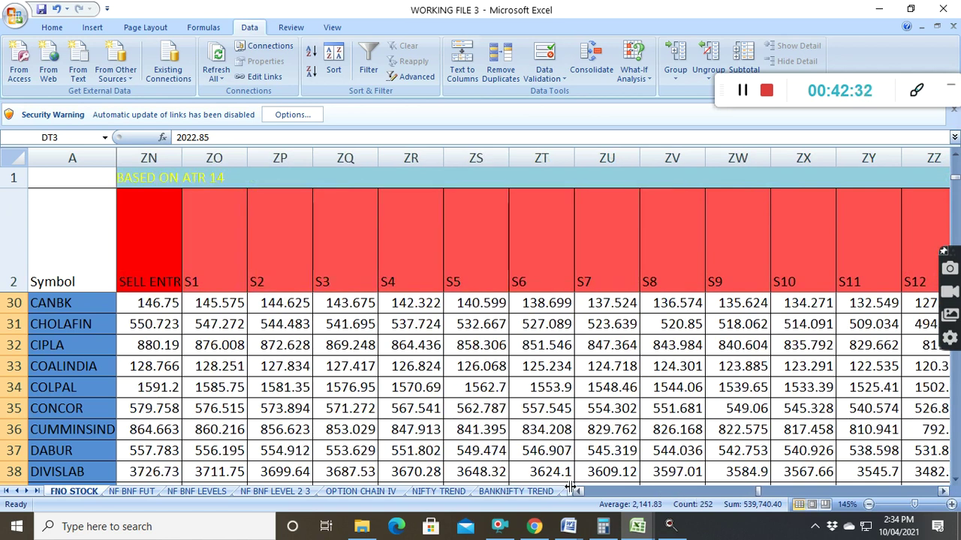
{"action": "left_click", "coordinate": [576, 491]}
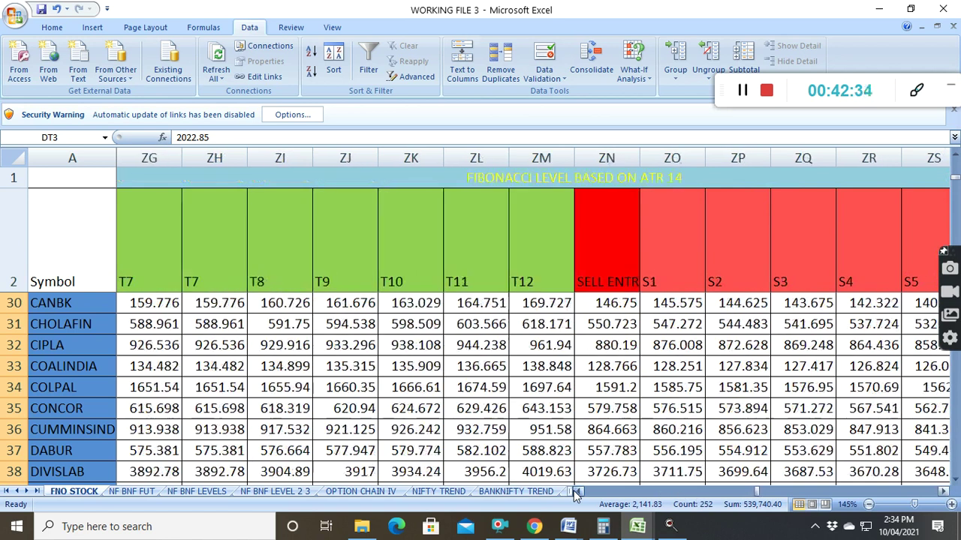
{"action": "left_click_drag", "start_coordinate": [576, 491], "coordinate": [576, 492]}
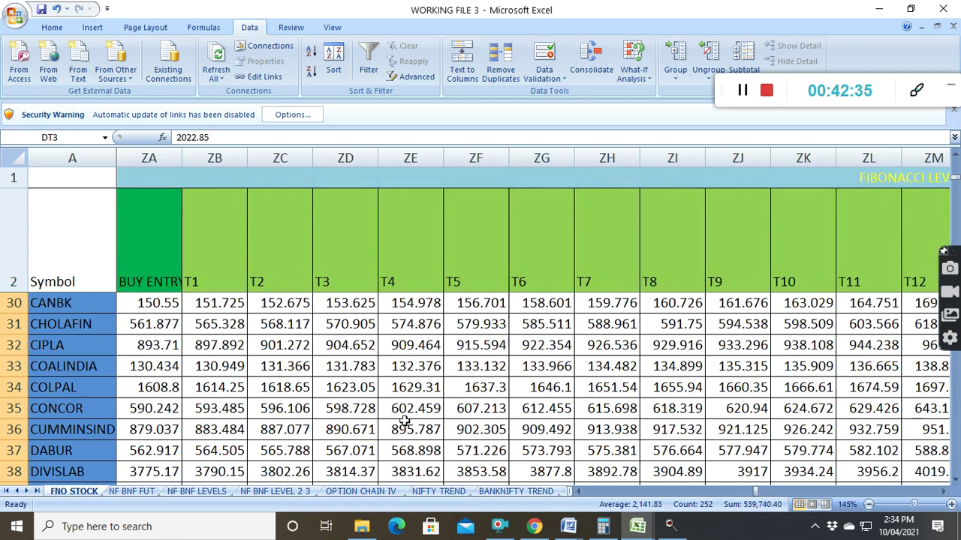
Examine the Fibonacci buy targets and sell levels up to S12 in the EXIDEIND to HCLTECH rows, including GLENMARK.
{"action": "scroll", "coordinate": [404, 421], "scroll_direction": "down", "scroll_amount": 2}
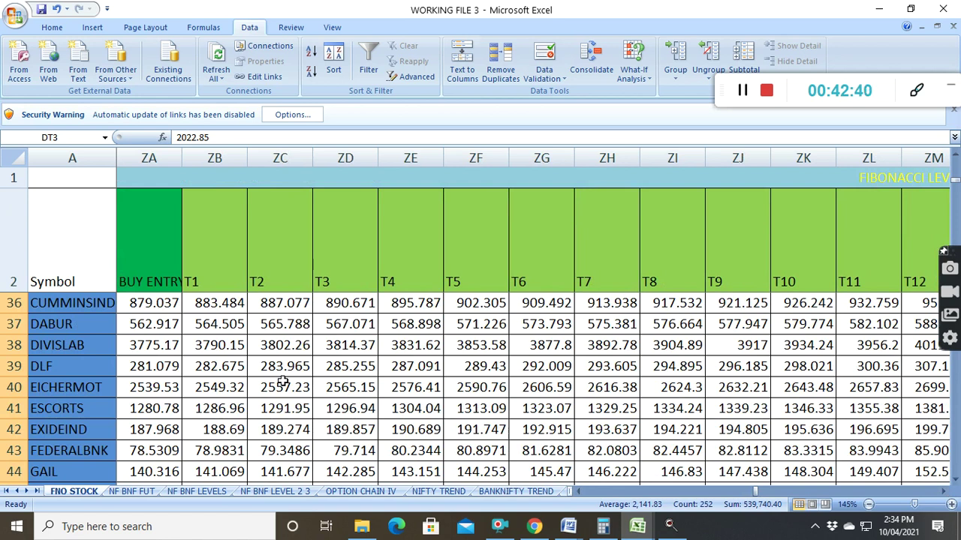
{"action": "scroll", "coordinate": [282, 381], "scroll_direction": "down", "scroll_amount": 4}
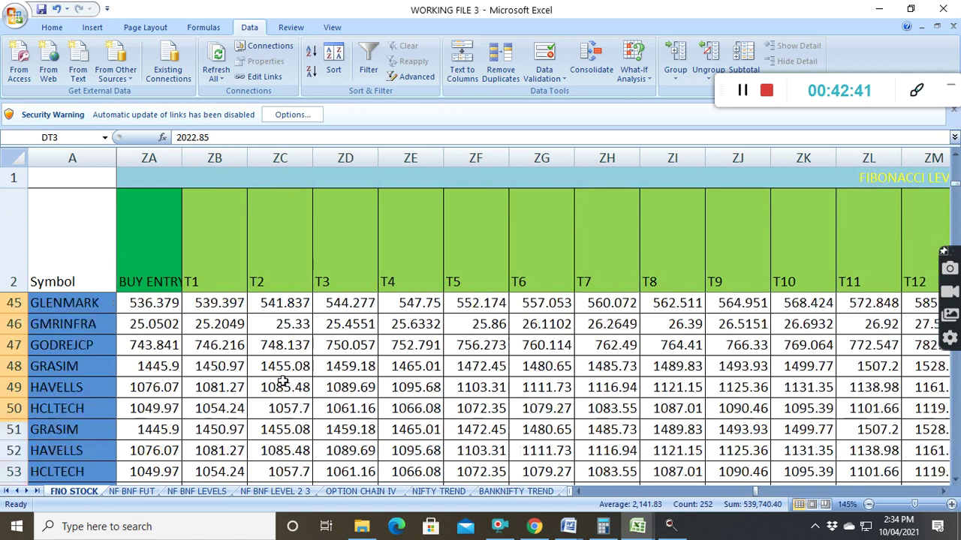
{"action": "scroll", "coordinate": [282, 382], "scroll_direction": "up", "scroll_amount": 2}
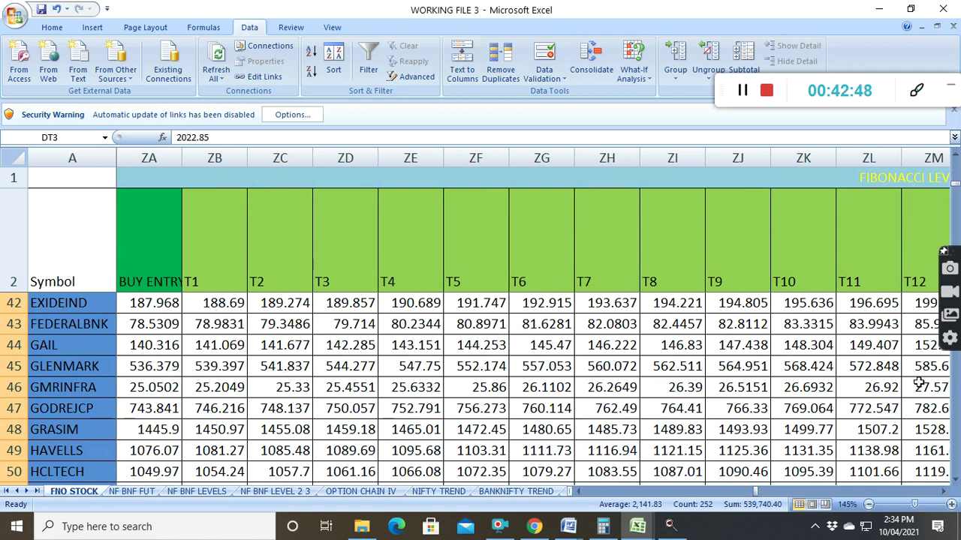
{"action": "left_click", "coordinate": [943, 491]}
{"action": "left_click", "coordinate": [943, 492]}
{"action": "left_click", "coordinate": [943, 492]}
{"action": "left_click", "coordinate": [944, 491]}
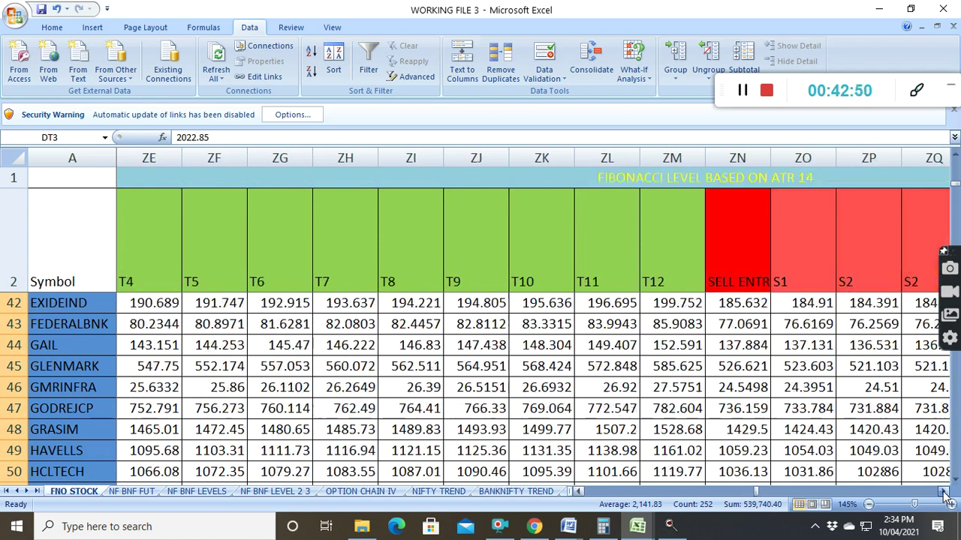
{"action": "left_click", "coordinate": [943, 491]}
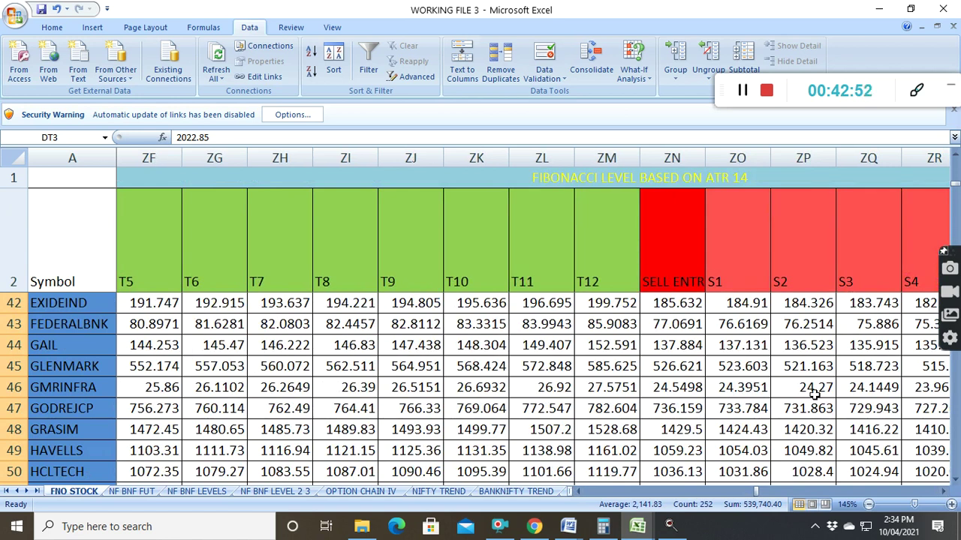
{"action": "left_click", "coordinate": [943, 492]}
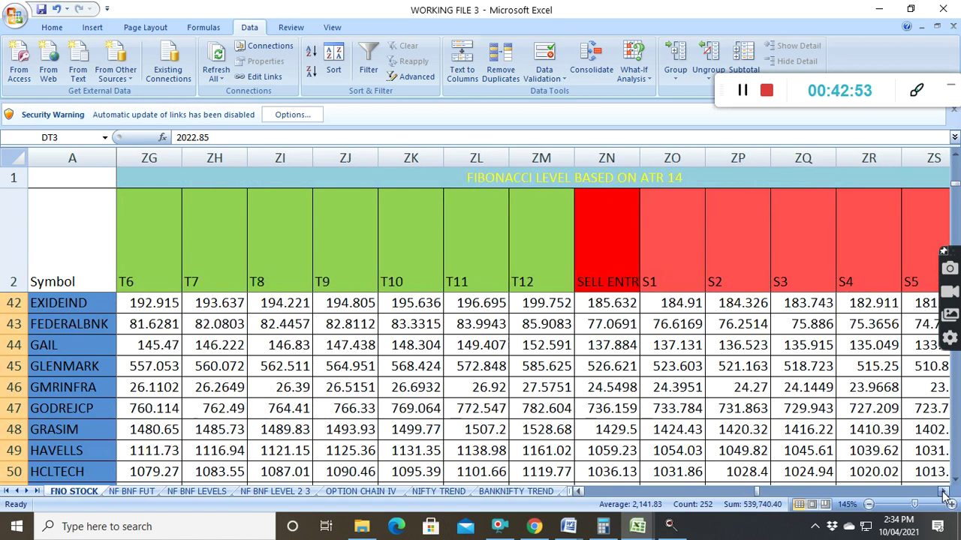
{"action": "left_click", "coordinate": [943, 492]}
{"action": "left_click", "coordinate": [943, 491]}
{"action": "left_click", "coordinate": [944, 491]}
{"action": "left_click", "coordinate": [944, 492]}
{"action": "left_click", "coordinate": [943, 492]}
{"action": "left_click", "coordinate": [943, 491]}
{"action": "left_click", "coordinate": [943, 491]}
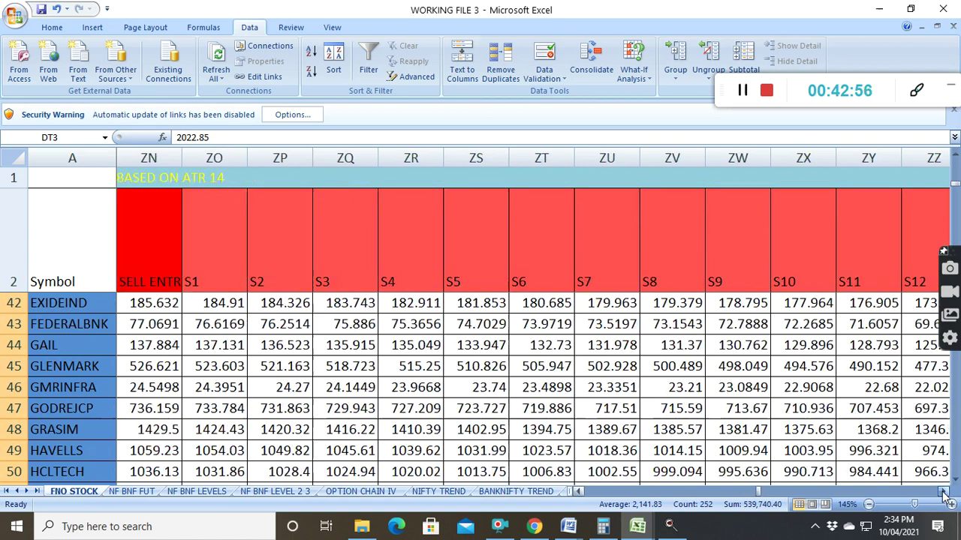
{"action": "left_click", "coordinate": [943, 491]}
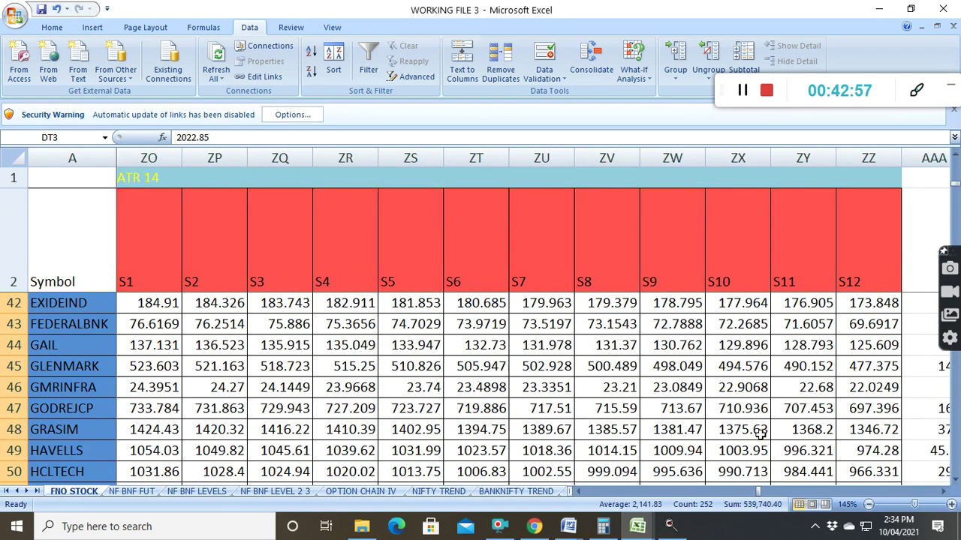
{"action": "left_click_drag", "start_coordinate": [578, 493], "coordinate": [578, 493]}
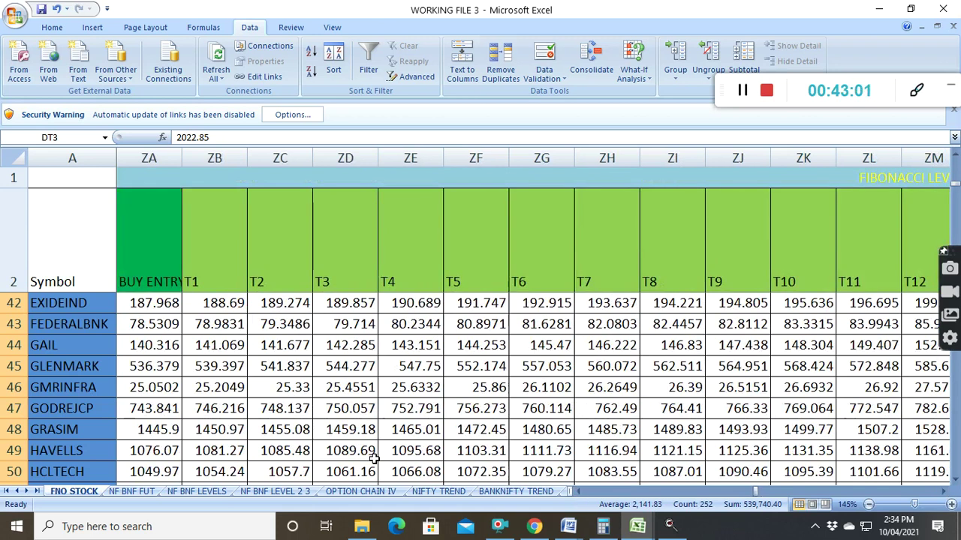
Return to the first stocks in the list and examine ADANIENT's Fibonacci buy targets and sell levels up to S12.
{"action": "scroll", "coordinate": [371, 455], "scroll_direction": "up", "scroll_amount": 10}
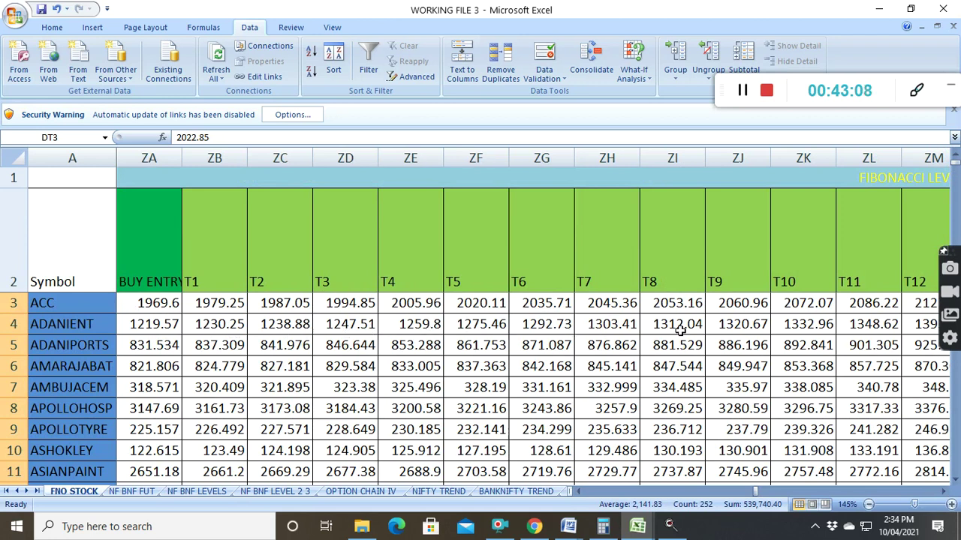
{"action": "left_click", "coordinate": [943, 491]}
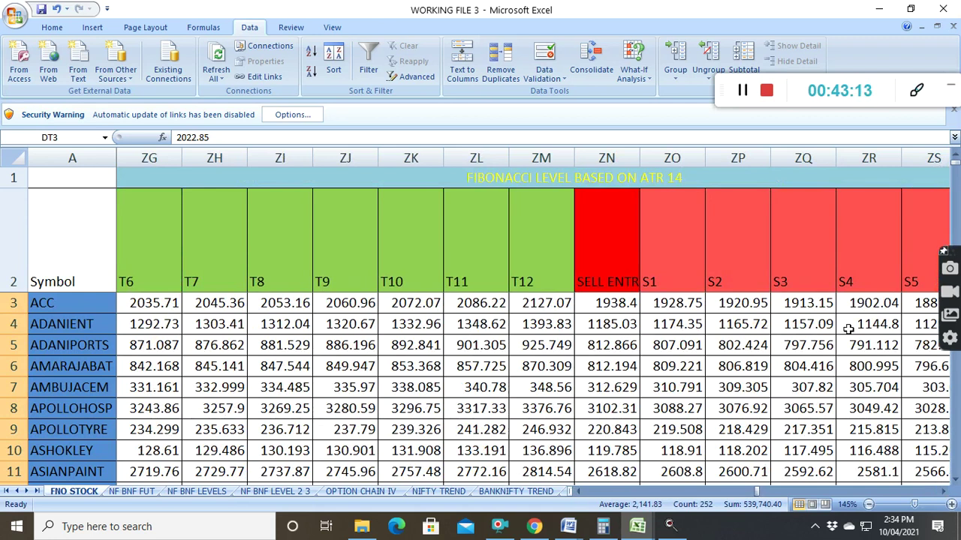
{"action": "left_click", "coordinate": [943, 491]}
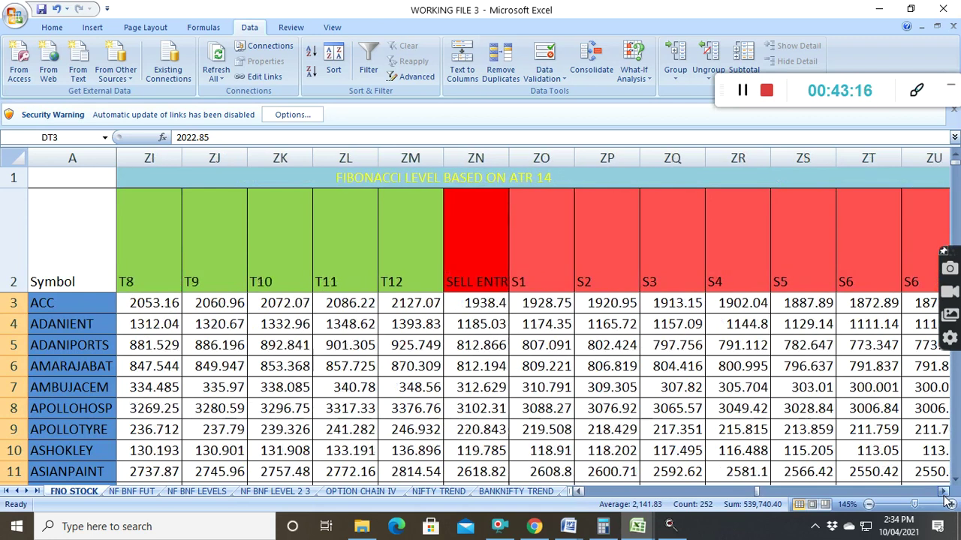
{"action": "left_click", "coordinate": [943, 491]}
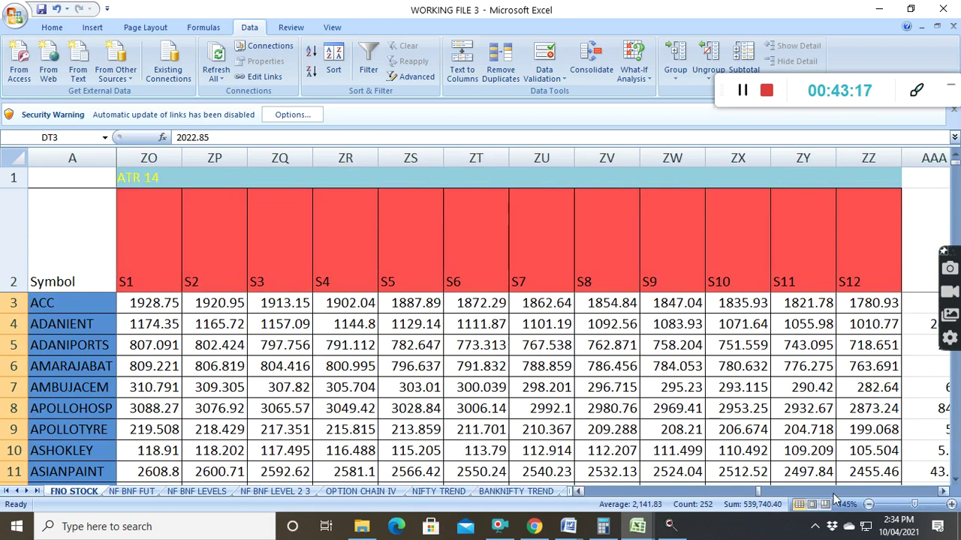
{"action": "left_click", "coordinate": [577, 493]}
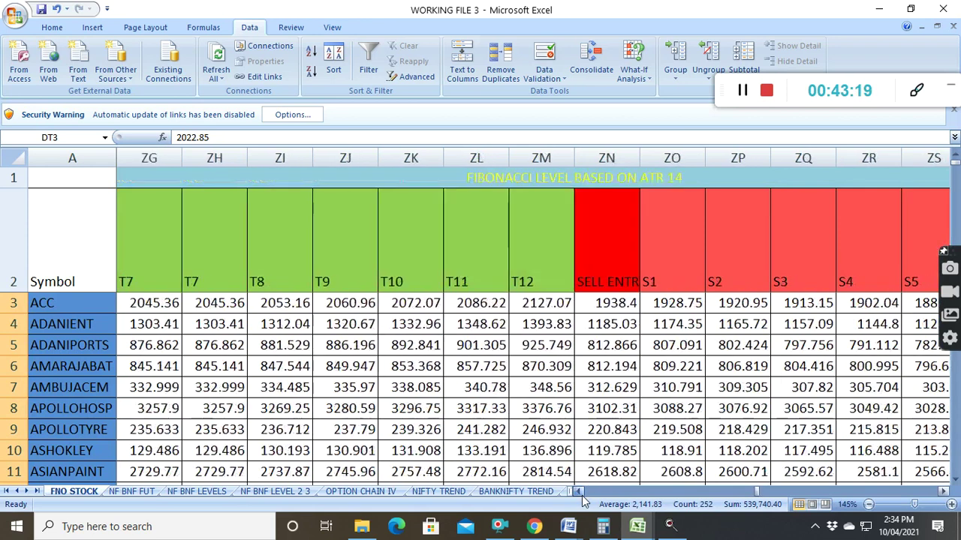
Examine the buy and sell Fibonacci levels of the BANKNIFTY and NIFTY futures and index rows below ZINC, through S12.
{"action": "scroll", "coordinate": [532, 428], "scroll_direction": "down", "scroll_amount": 5}
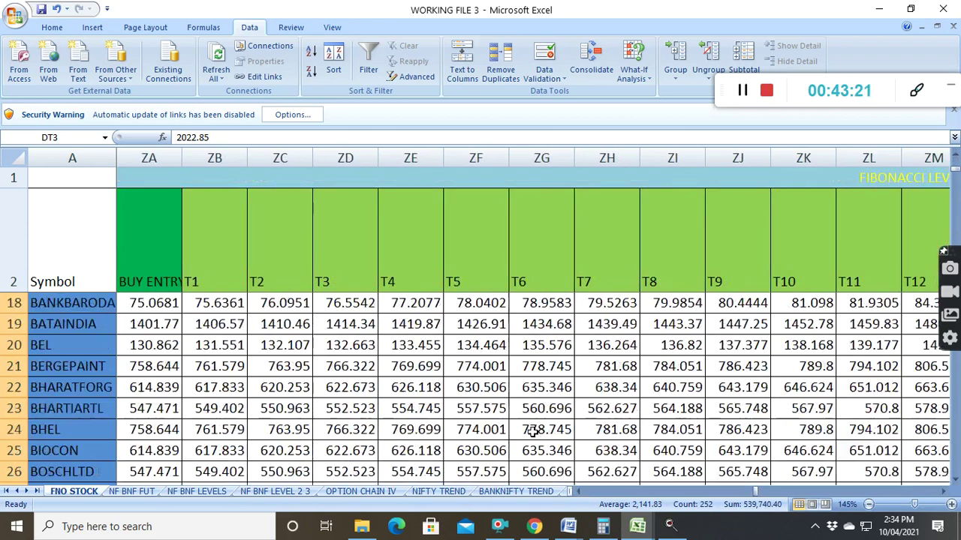
{"action": "scroll", "coordinate": [532, 429], "scroll_direction": "down", "scroll_amount": 8}
{"action": "scroll", "coordinate": [532, 429], "scroll_direction": "down", "scroll_amount": 20}
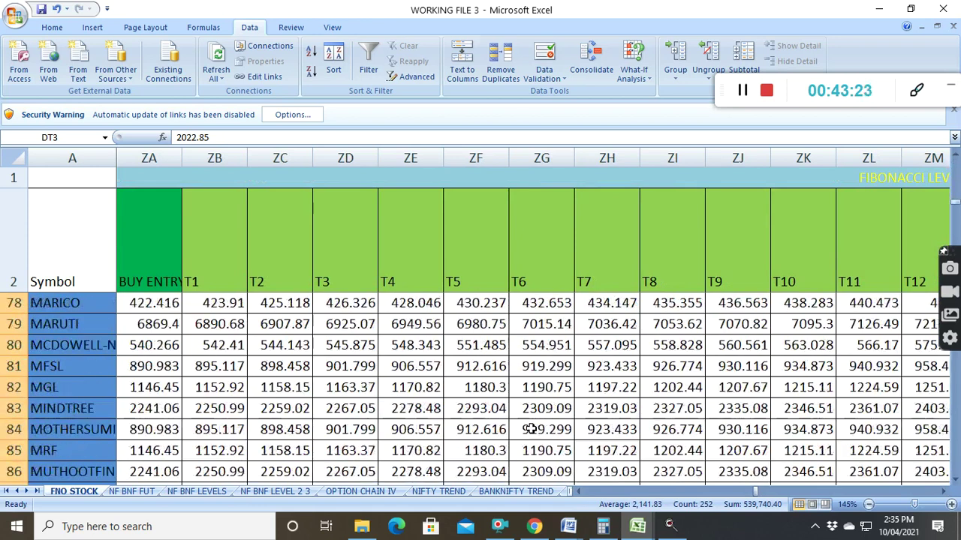
{"action": "scroll", "coordinate": [531, 429], "scroll_direction": "down", "scroll_amount": 5}
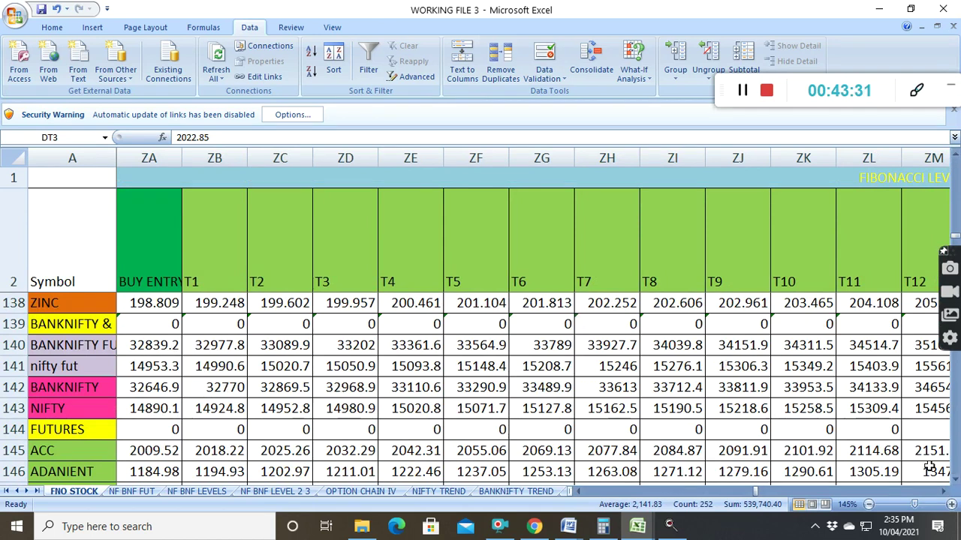
{"action": "left_click", "coordinate": [944, 495]}
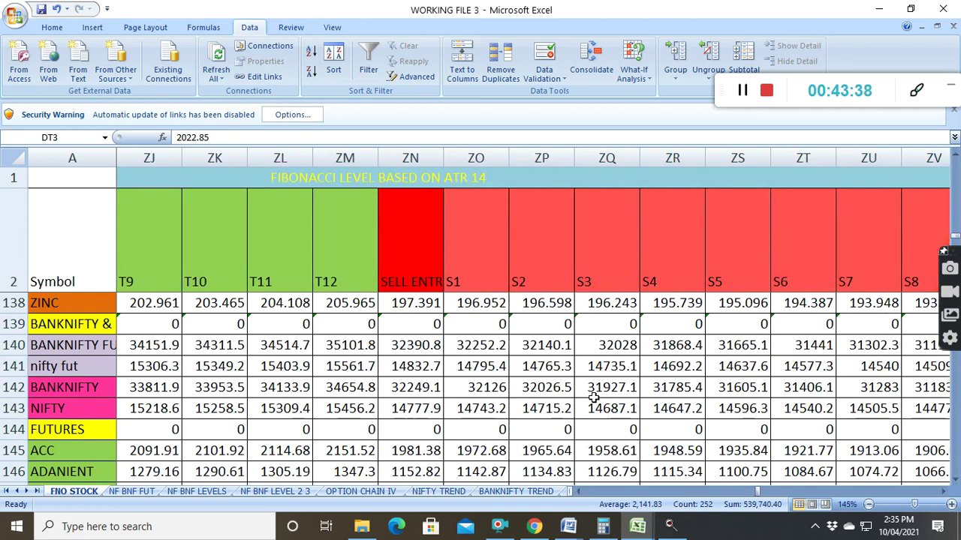
{"action": "left_click", "coordinate": [945, 496]}
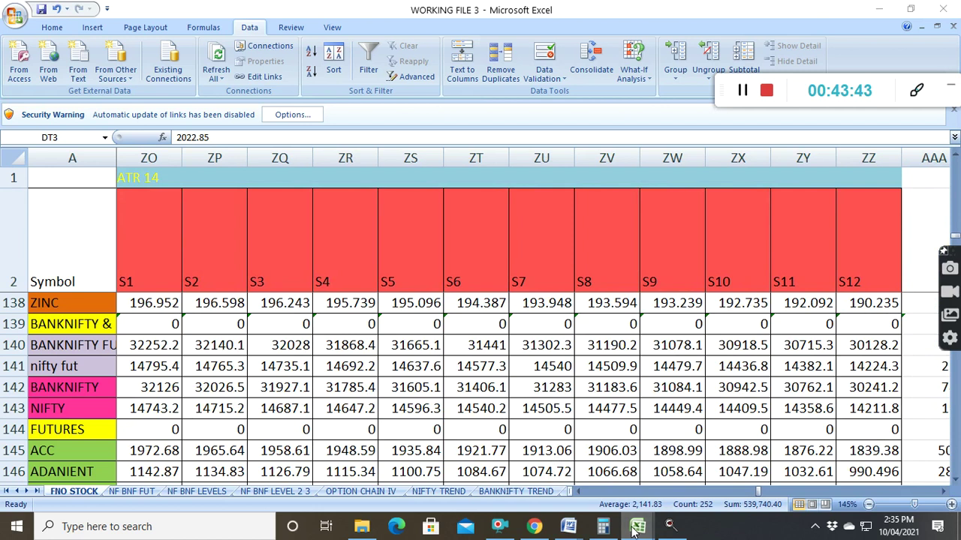
Switch to the BUY LEVEL AND SELL LEVEL CUM SCREENER workbook and open its INSIDE THE BAR WITH NR7 sheet.
{"action": "mouse_move", "coordinate": [634, 530]}
{"action": "left_click", "coordinate": [551, 453]}
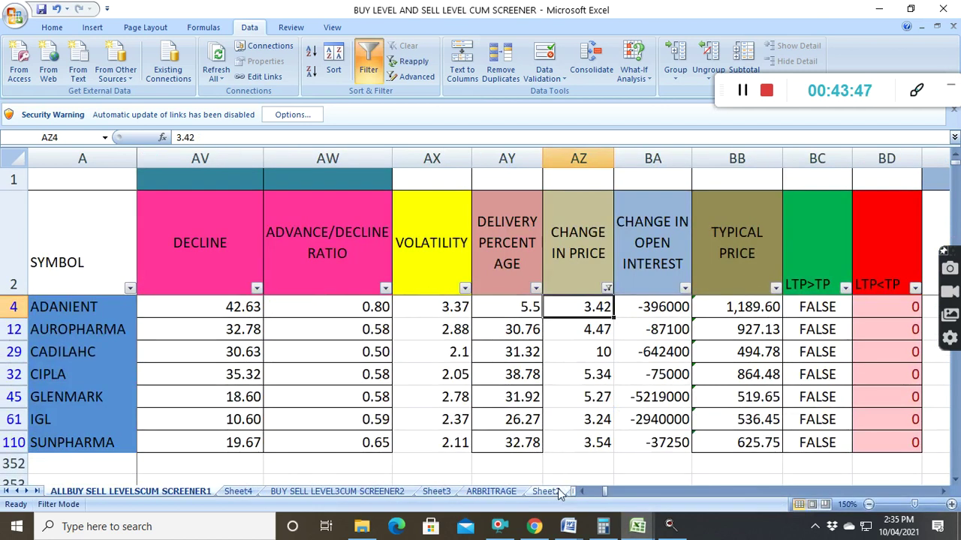
{"action": "left_click", "coordinate": [557, 489]}
{"action": "left_click", "coordinate": [558, 488]}
{"action": "left_click", "coordinate": [557, 489]}
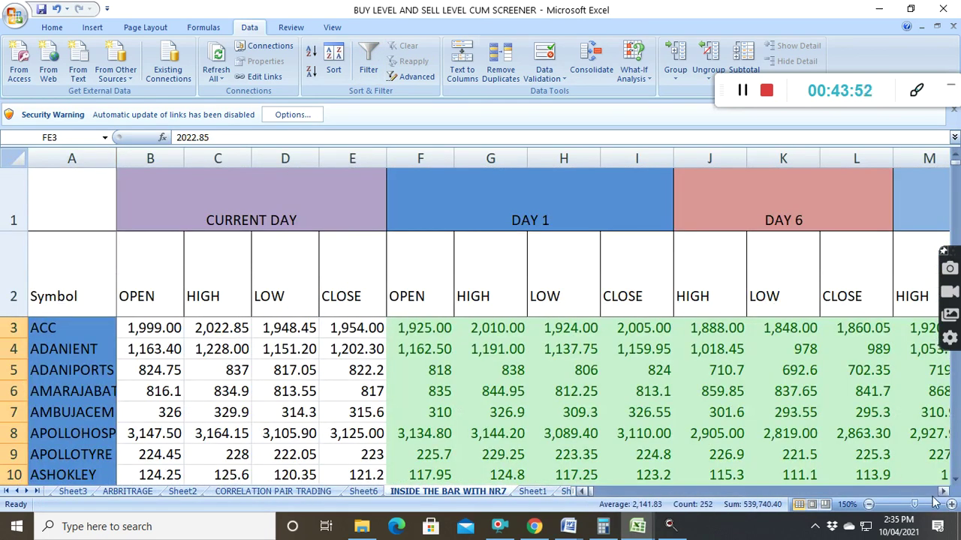
Examine the stocks' inside-bar signals in the 1 DAY, 2 DAY, NR7 and NR4 columns, down to the TECHM to UPL rows.
{"action": "left_click_drag", "start_coordinate": [943, 493], "coordinate": [943, 492]}
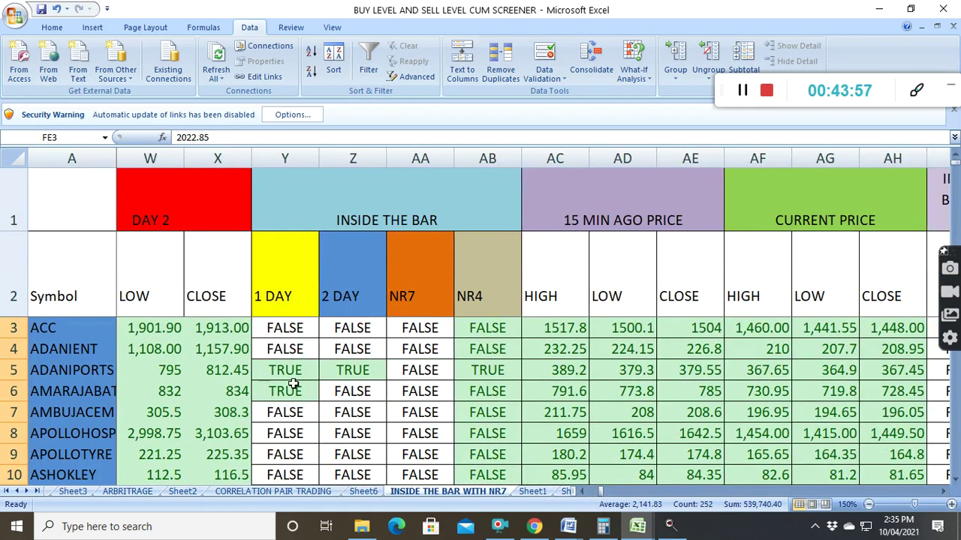
{"action": "scroll", "coordinate": [415, 393], "scroll_direction": "down", "scroll_amount": 13}
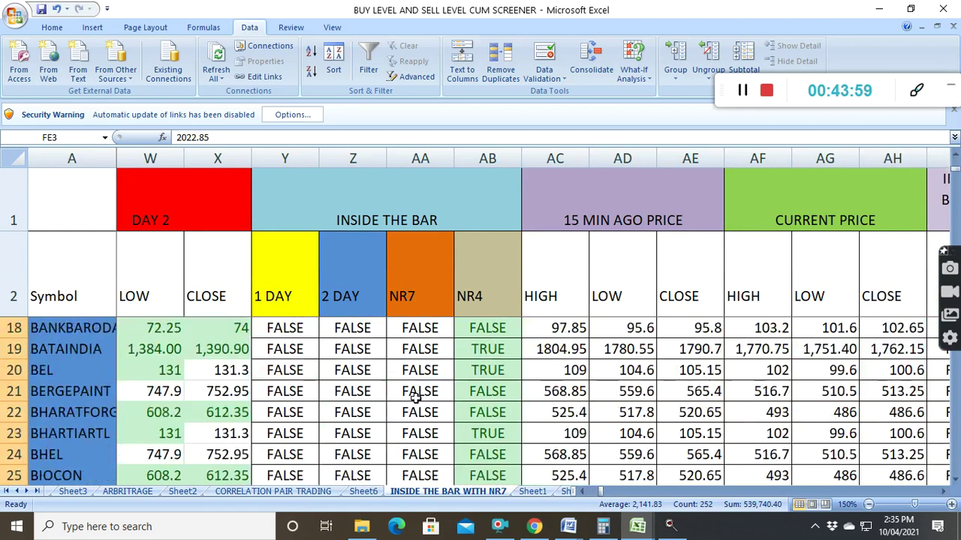
{"action": "scroll", "coordinate": [415, 398], "scroll_direction": "down", "scroll_amount": 10}
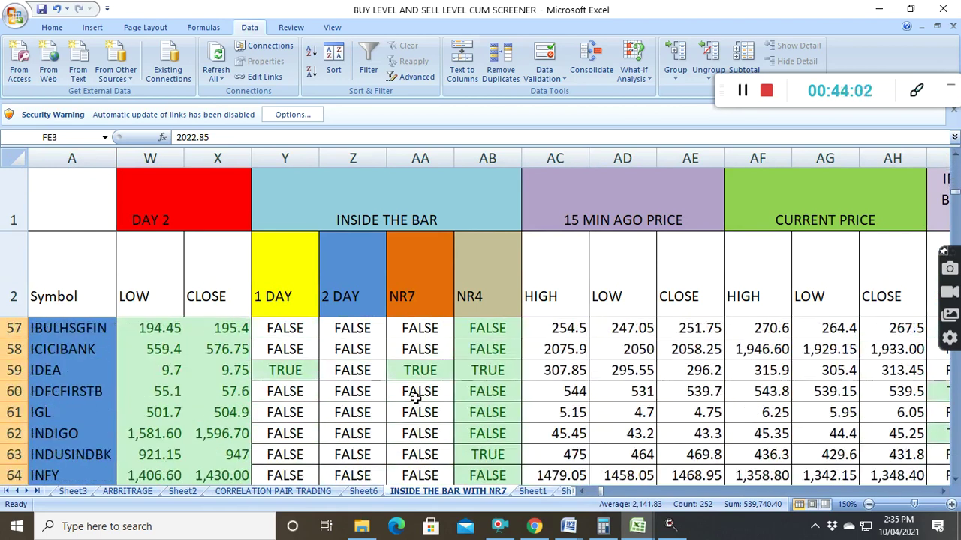
{"action": "scroll", "coordinate": [415, 398], "scroll_direction": "down", "scroll_amount": 11}
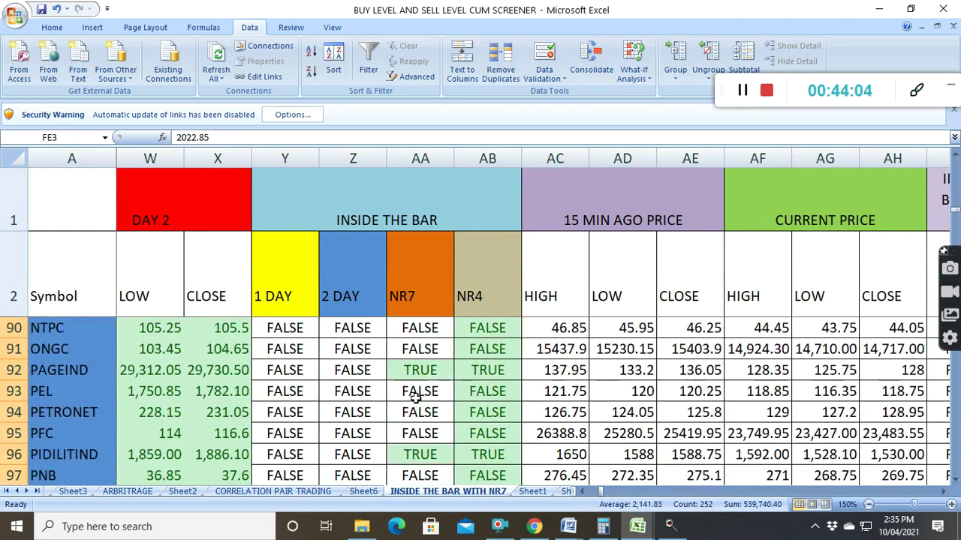
{"action": "scroll", "coordinate": [415, 398], "scroll_direction": "down", "scroll_amount": 9}
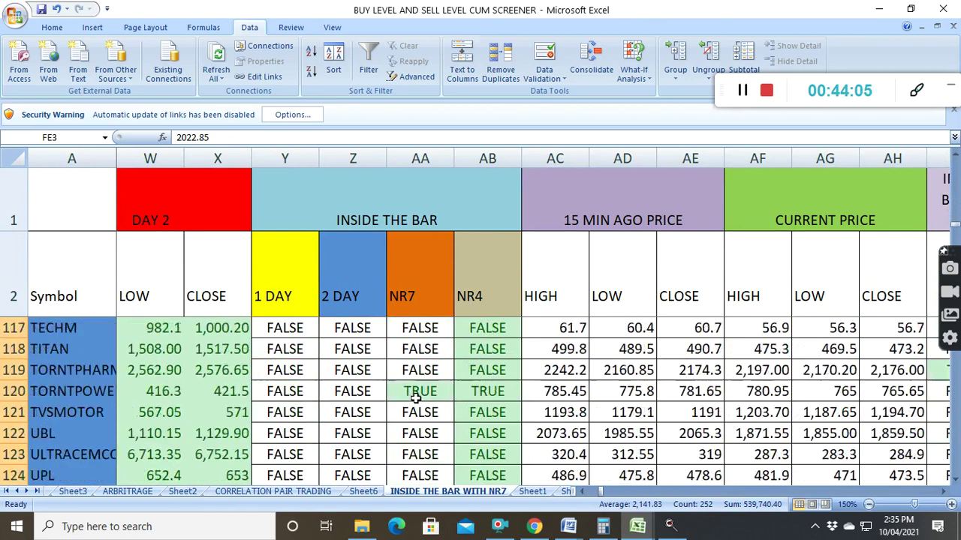
{"action": "scroll", "coordinate": [415, 398], "scroll_direction": "up", "scroll_amount": 20}
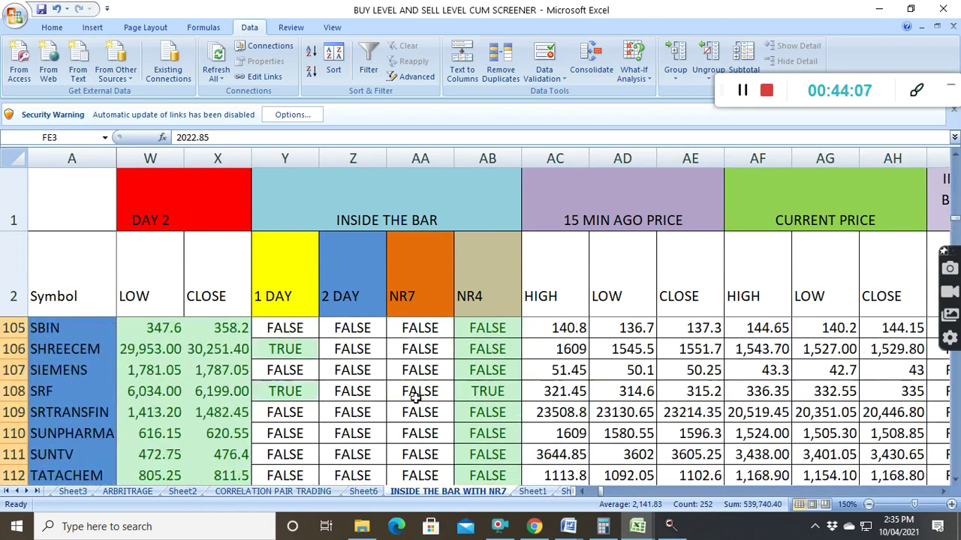
{"action": "scroll", "coordinate": [415, 398], "scroll_direction": "up", "scroll_amount": 20}
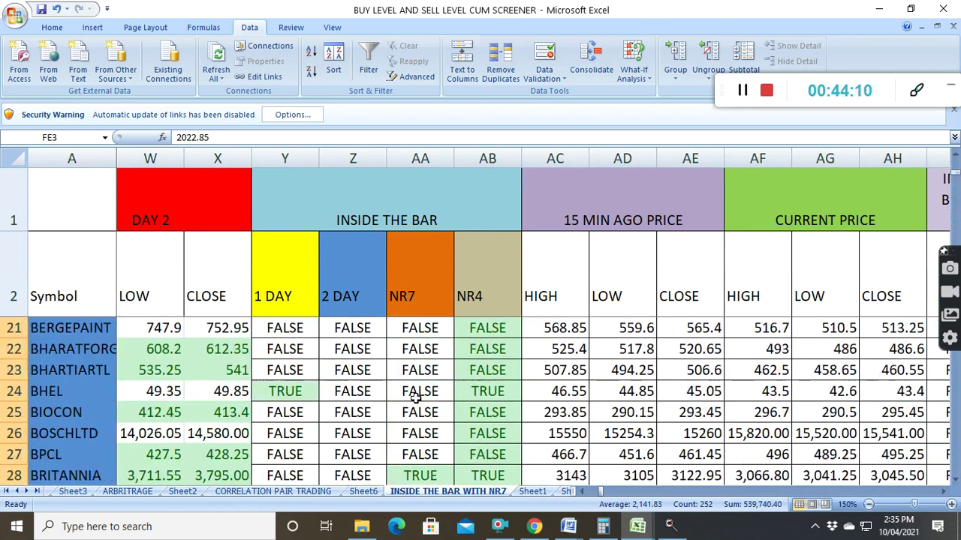
Examine the 15-minute inside bar, higher-high/lower-low, doji, hammer and hanging man signals for the stocks from ACC to PNB.
{"action": "left_click", "coordinate": [944, 492]}
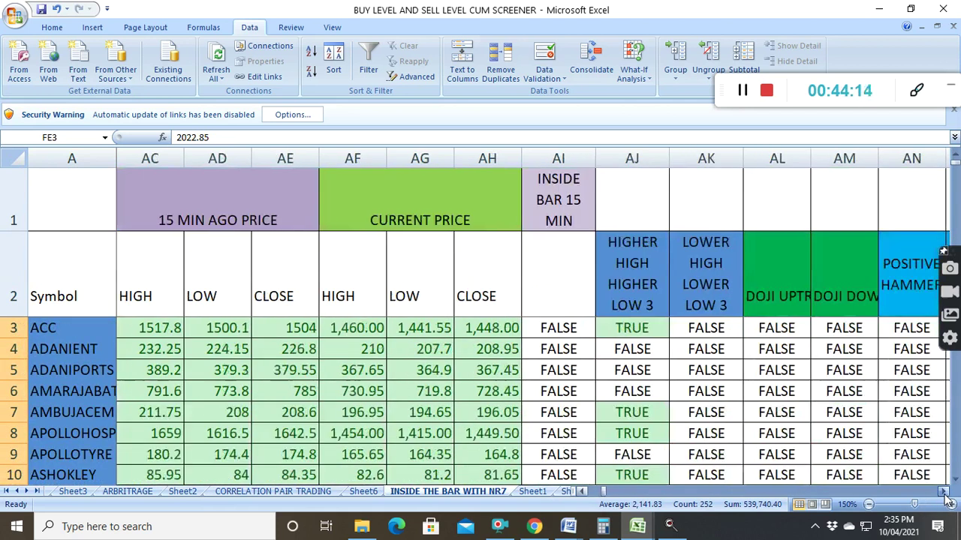
{"action": "left_click", "coordinate": [944, 491]}
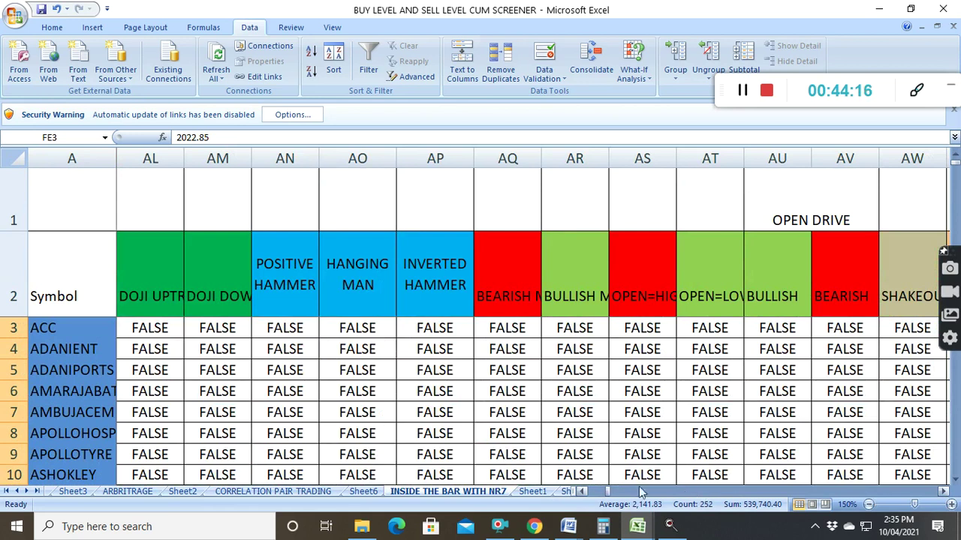
{"action": "scroll", "coordinate": [585, 494], "scroll_direction": "left", "scroll_amount": 3}
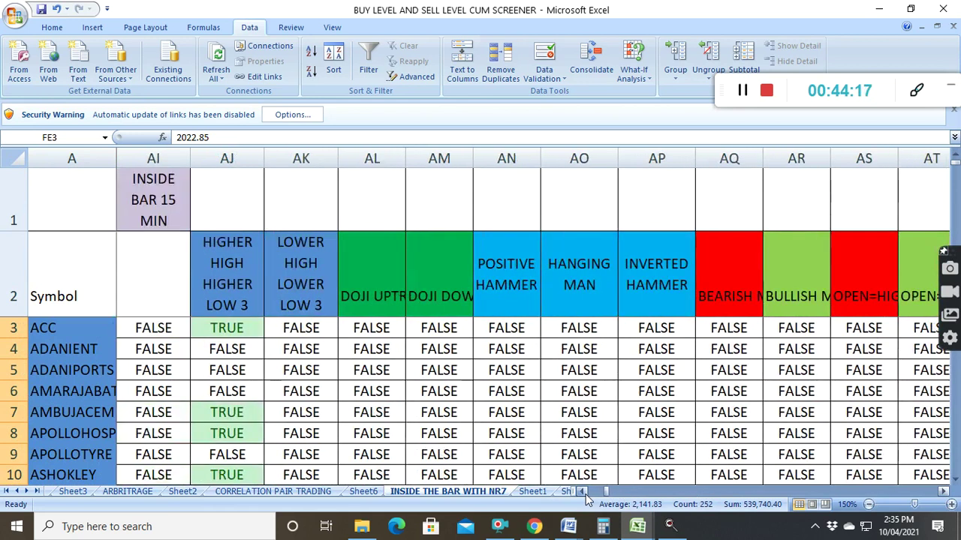
{"action": "scroll", "coordinate": [602, 450], "scroll_direction": "down", "scroll_amount": 10}
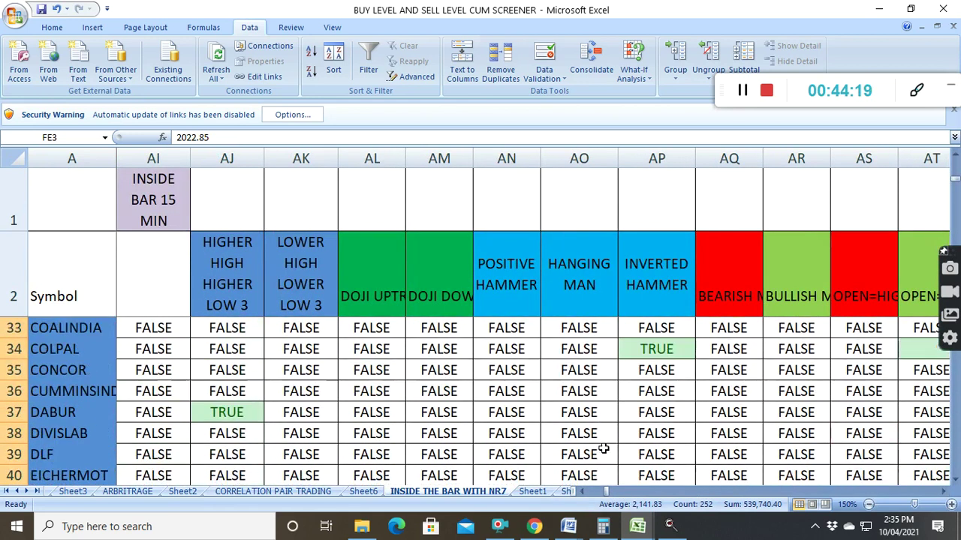
{"action": "scroll", "coordinate": [602, 449], "scroll_direction": "down", "scroll_amount": 14}
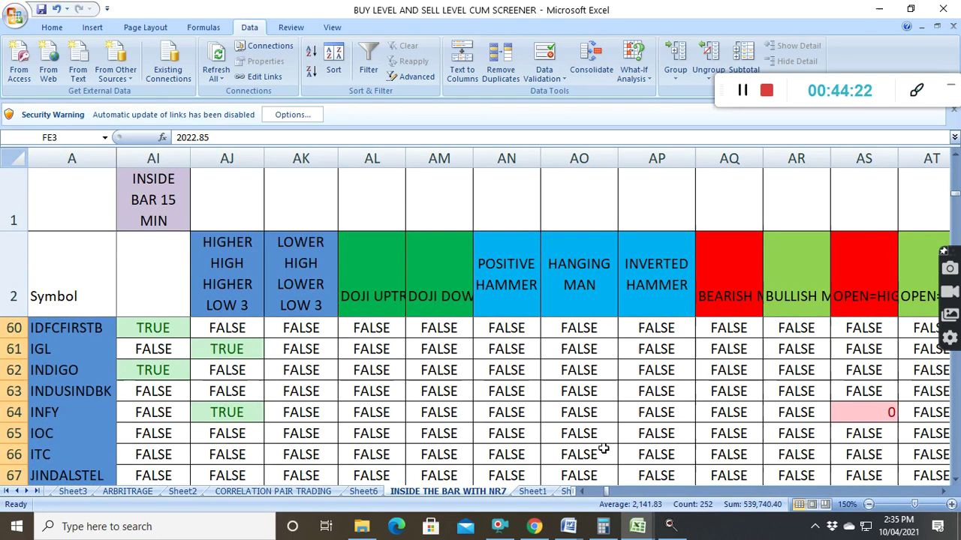
{"action": "scroll", "coordinate": [603, 449], "scroll_direction": "down", "scroll_amount": 4}
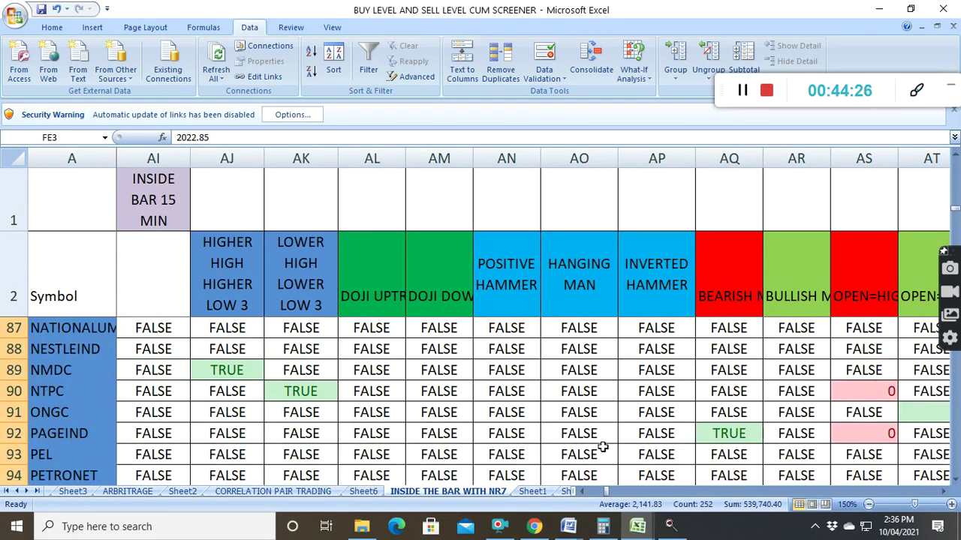
{"action": "scroll", "coordinate": [603, 448], "scroll_direction": "down", "scroll_amount": 1}
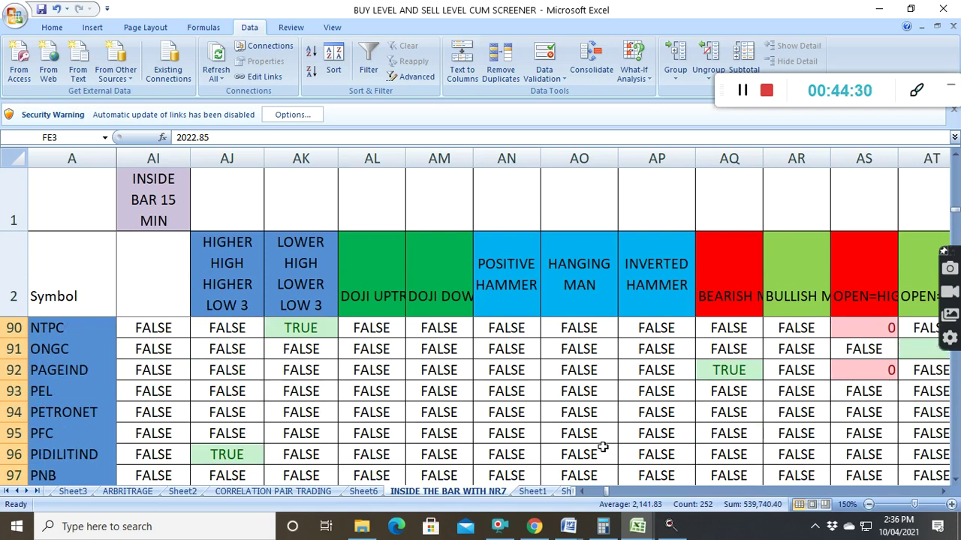
Examine the NKS, MASTER long and short, bullish and bearish engulfing and SHAKEOUT 3 signals across the stock list.
{"action": "left_click_drag", "start_coordinate": [944, 492], "coordinate": [944, 495]}
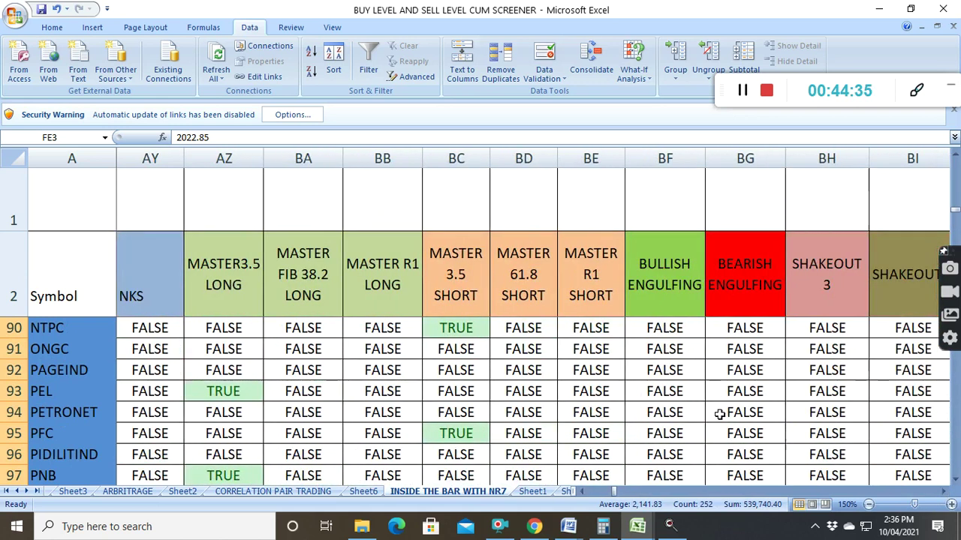
{"action": "scroll", "coordinate": [719, 414], "scroll_direction": "up", "scroll_amount": 20}
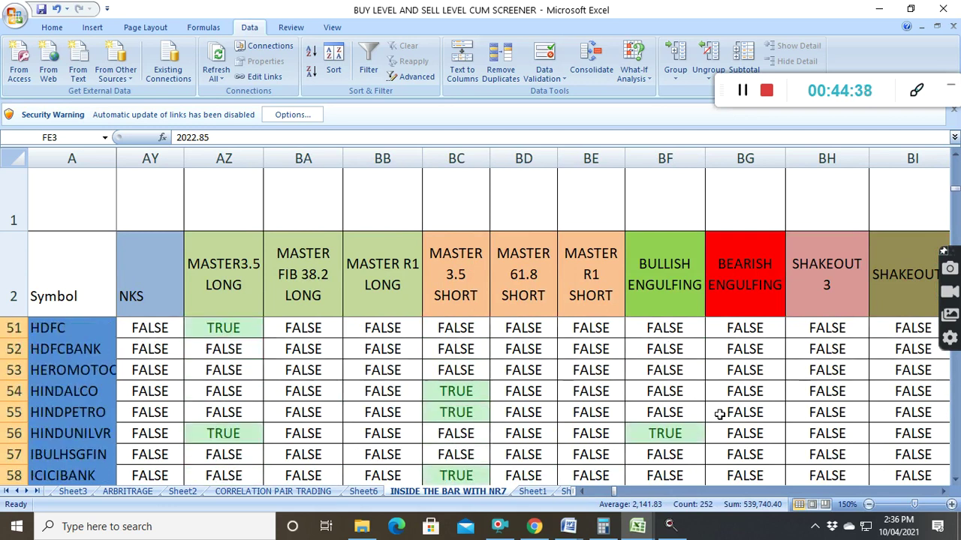
{"action": "scroll", "coordinate": [719, 414], "scroll_direction": "up", "scroll_amount": 8}
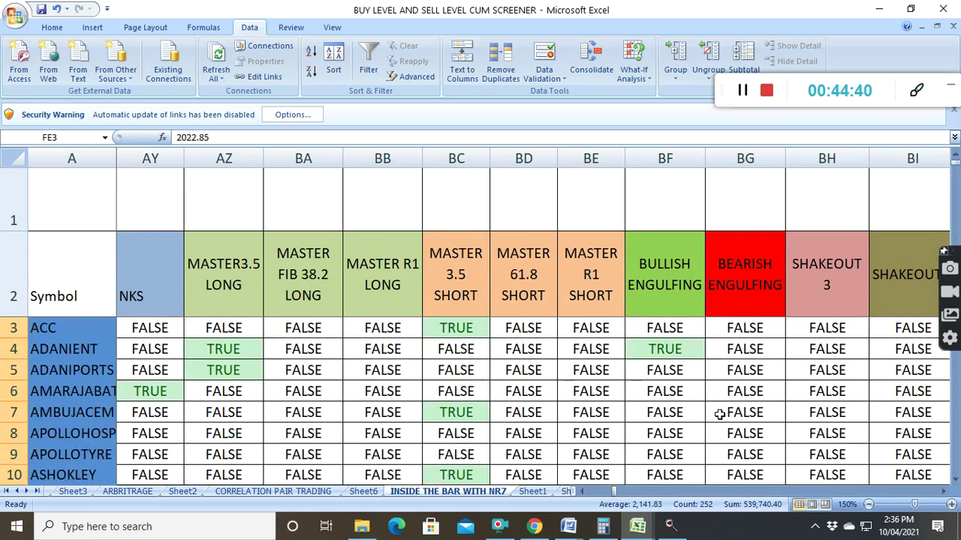
{"action": "scroll", "coordinate": [719, 415], "scroll_direction": "down", "scroll_amount": 14}
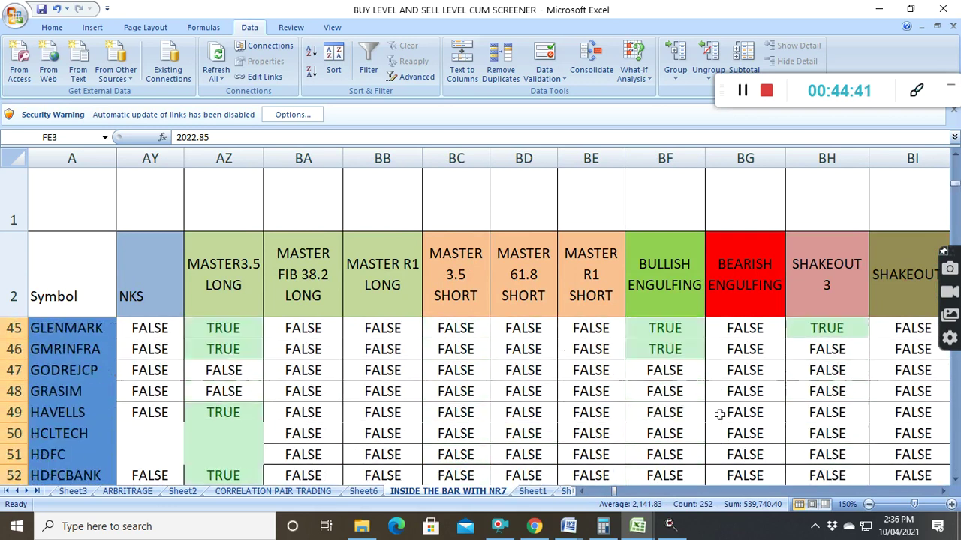
{"action": "scroll", "coordinate": [719, 414], "scroll_direction": "down", "scroll_amount": 15}
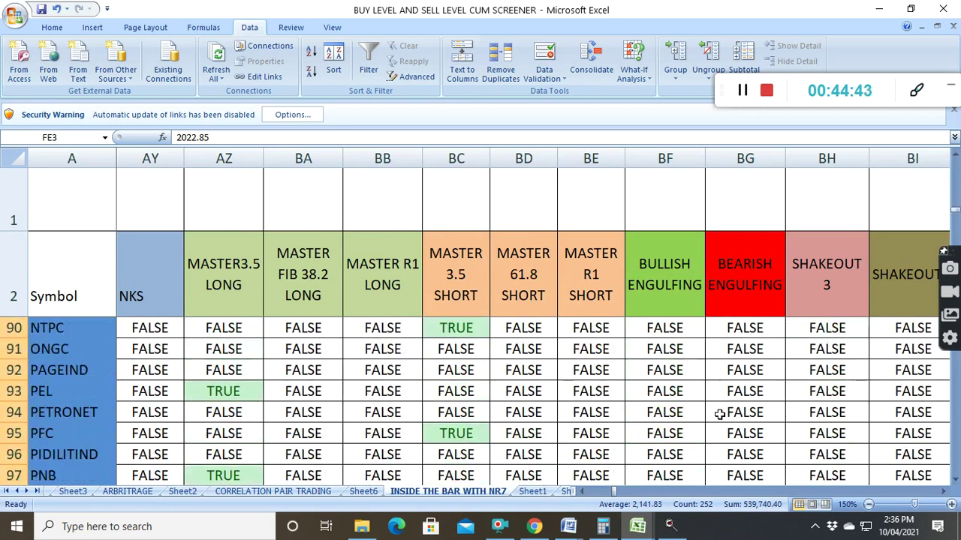
{"action": "scroll", "coordinate": [719, 415], "scroll_direction": "down", "scroll_amount": 13}
{"action": "scroll", "coordinate": [719, 415], "scroll_direction": "up", "scroll_amount": 6}
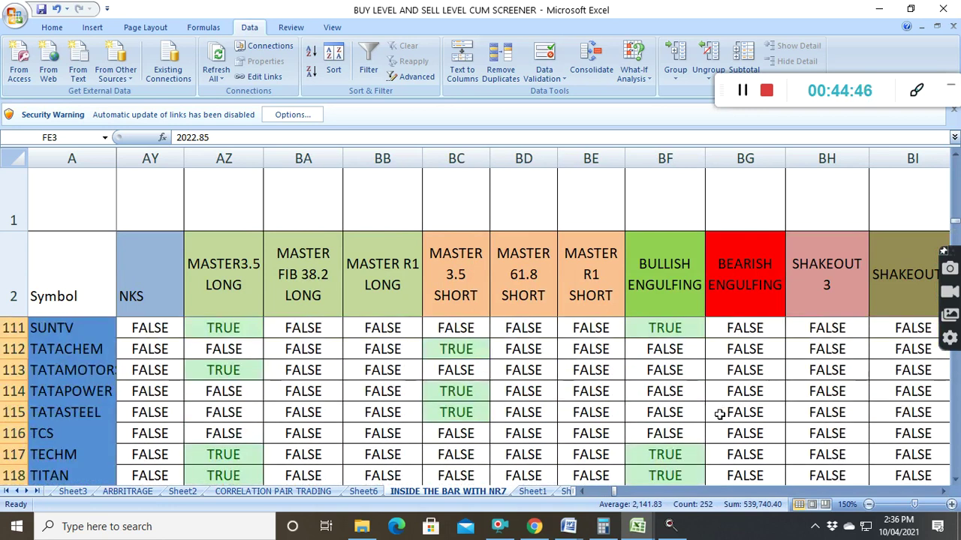
{"action": "scroll", "coordinate": [719, 414], "scroll_direction": "up", "scroll_amount": 20}
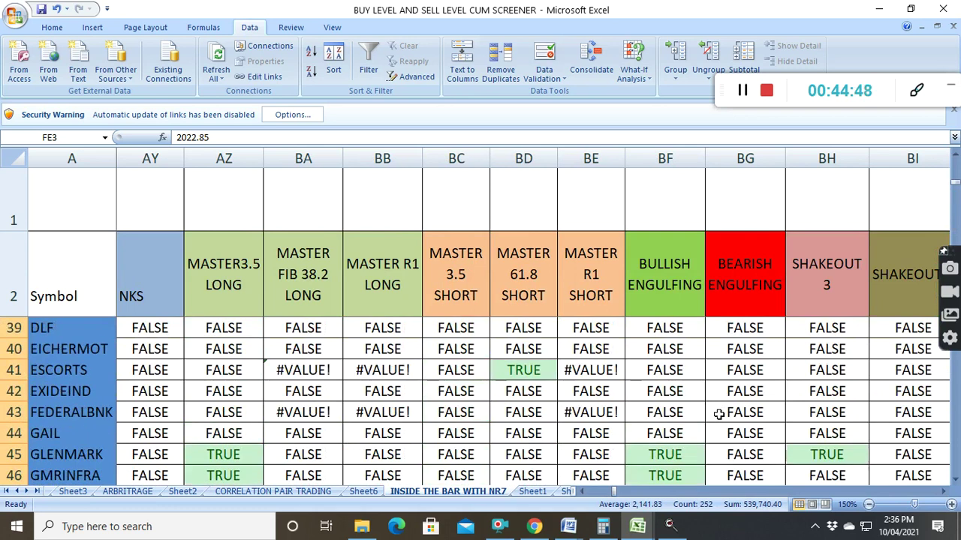
{"action": "scroll", "coordinate": [719, 414], "scroll_direction": "up", "scroll_amount": 12}
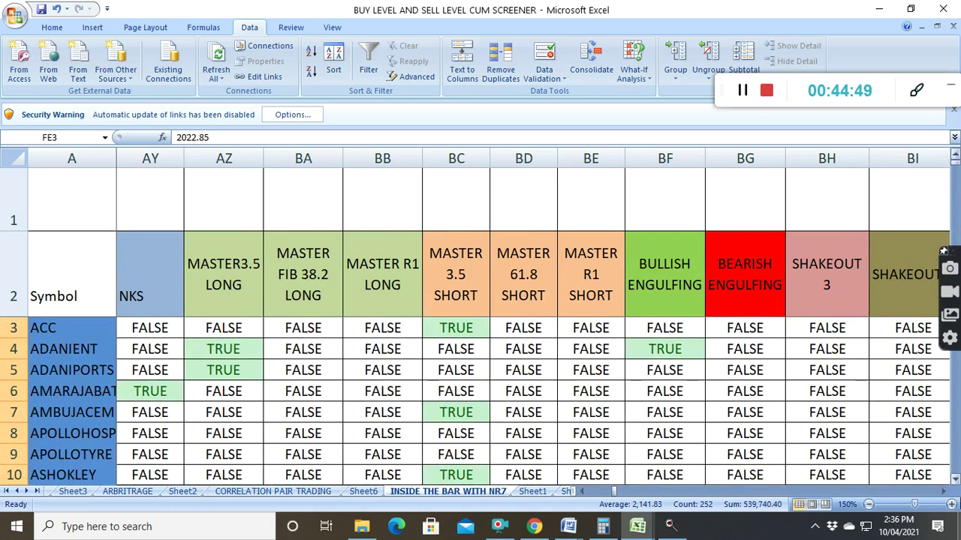
Examine the long tail, long body, doji, 5050, morning and evening star, and bullish and bearish reversal signals across the stock list.
{"action": "scroll", "coordinate": [944, 493], "scroll_direction": "right", "scroll_amount": 10}
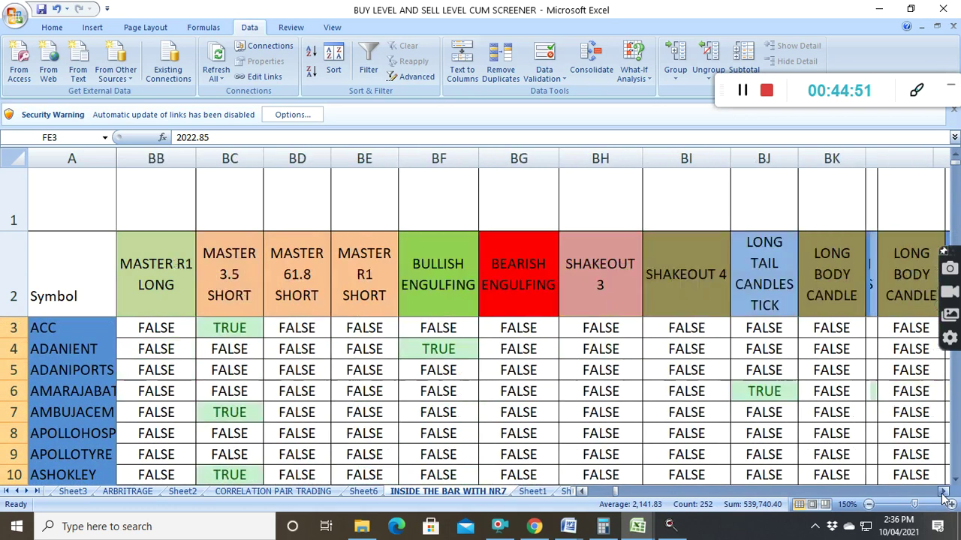
{"action": "left_click", "coordinate": [944, 495]}
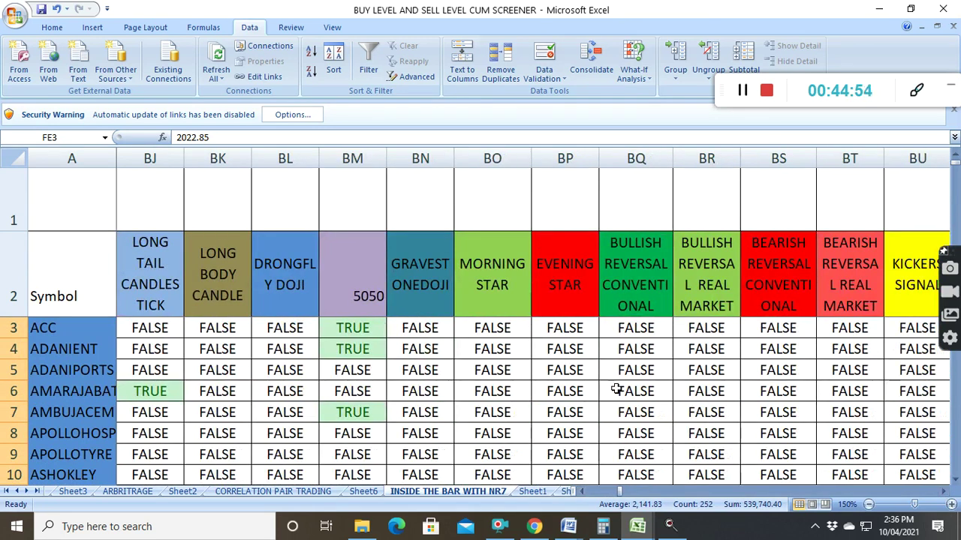
{"action": "scroll", "coordinate": [615, 388], "scroll_direction": "down", "scroll_amount": 20}
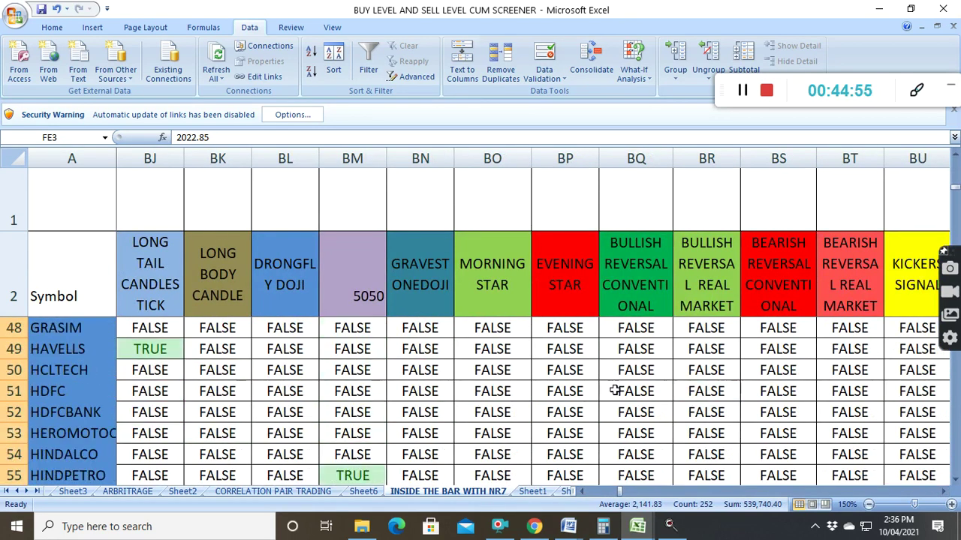
{"action": "scroll", "coordinate": [615, 390], "scroll_direction": "down", "scroll_amount": 19}
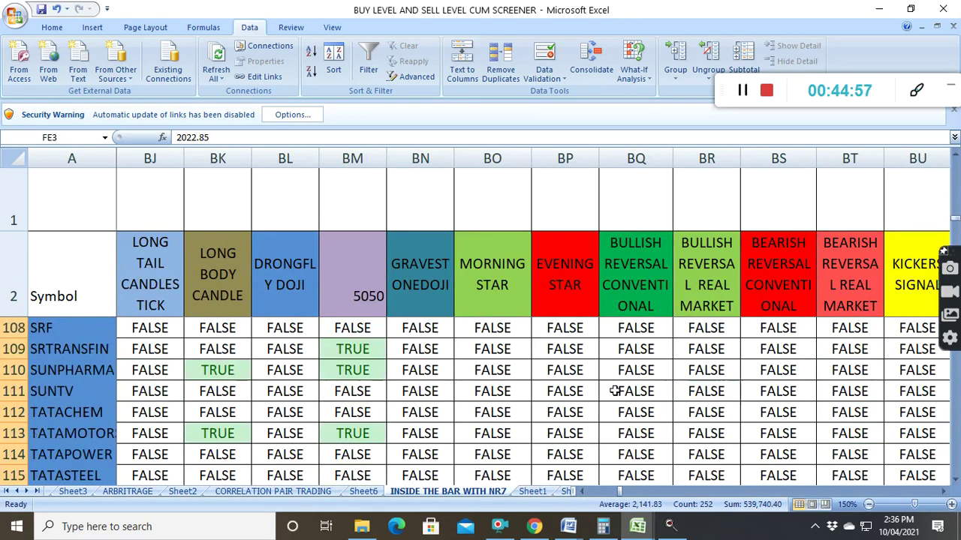
{"action": "scroll", "coordinate": [616, 391], "scroll_direction": "down", "scroll_amount": 2}
{"action": "scroll", "coordinate": [615, 393], "scroll_direction": "up", "scroll_amount": 19}
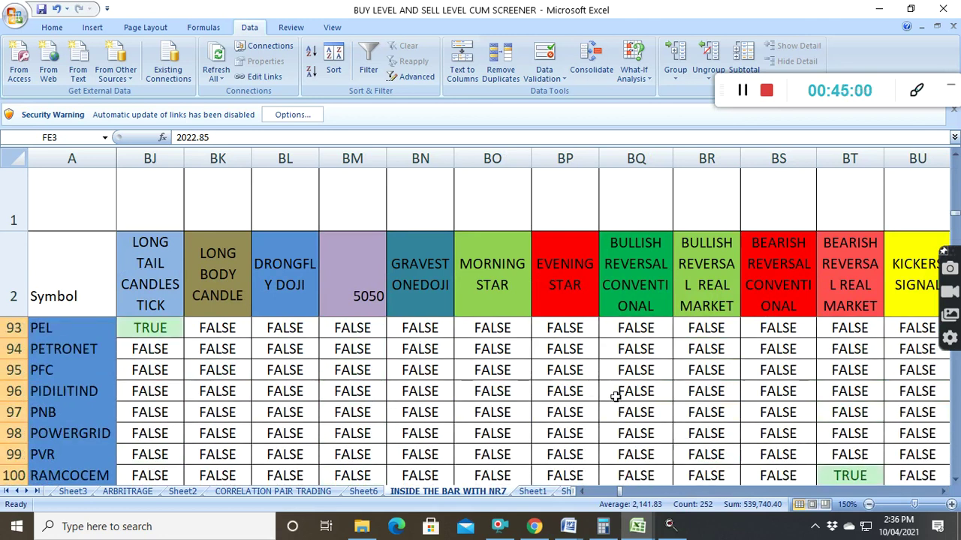
{"action": "scroll", "coordinate": [615, 396], "scroll_direction": "up", "scroll_amount": 20}
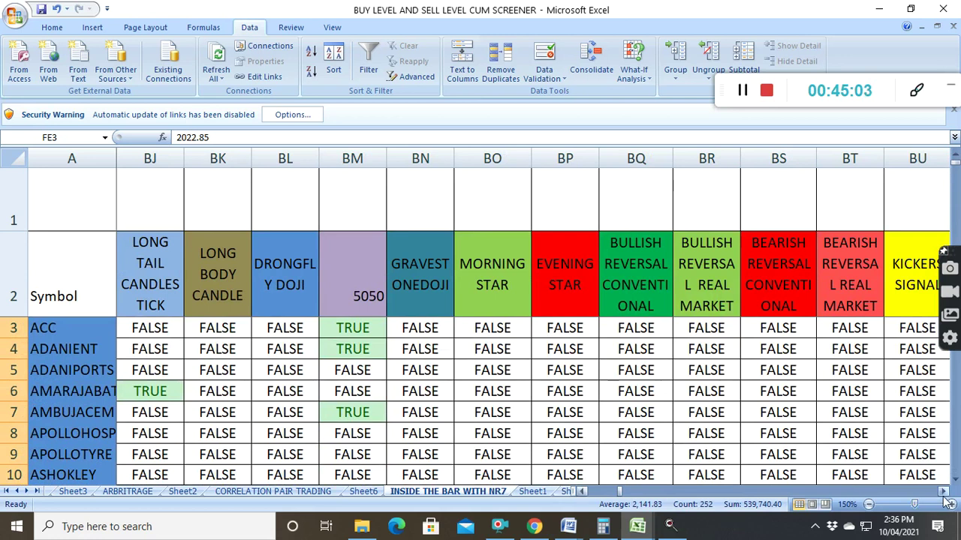
Examine the kickers, dark cloud cover, harami, triangular pattern breakout and trendline breakout signals down the stock list.
{"action": "scroll", "coordinate": [943, 491], "scroll_direction": "right", "scroll_amount": 8}
{"action": "scroll", "coordinate": [947, 503], "scroll_direction": "right", "scroll_amount": 3}
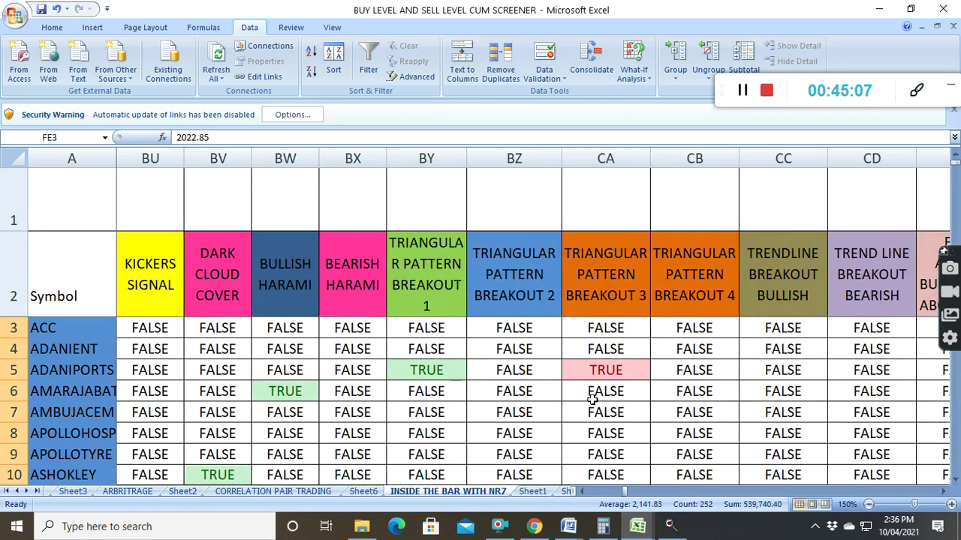
{"action": "scroll", "coordinate": [592, 400], "scroll_direction": "down", "scroll_amount": 6}
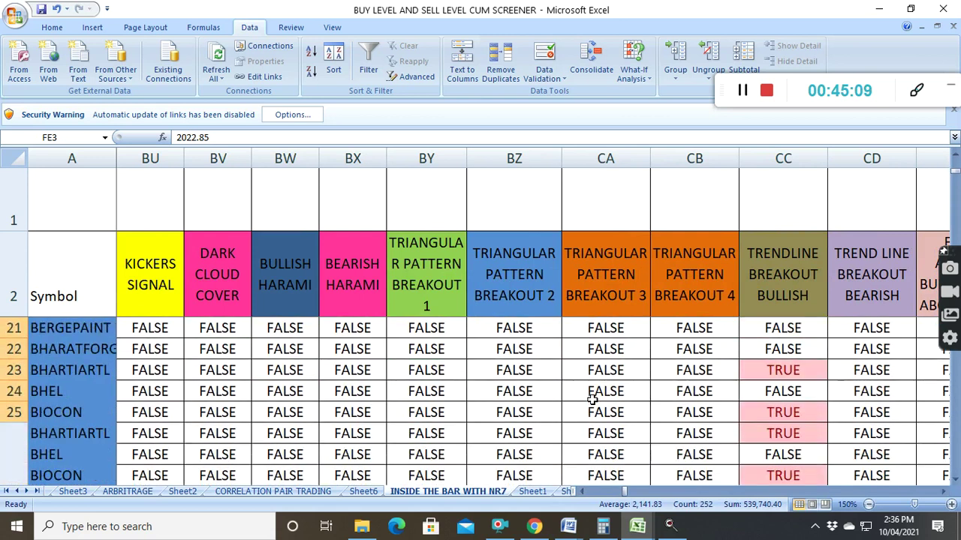
{"action": "scroll", "coordinate": [592, 400], "scroll_direction": "down", "scroll_amount": 10}
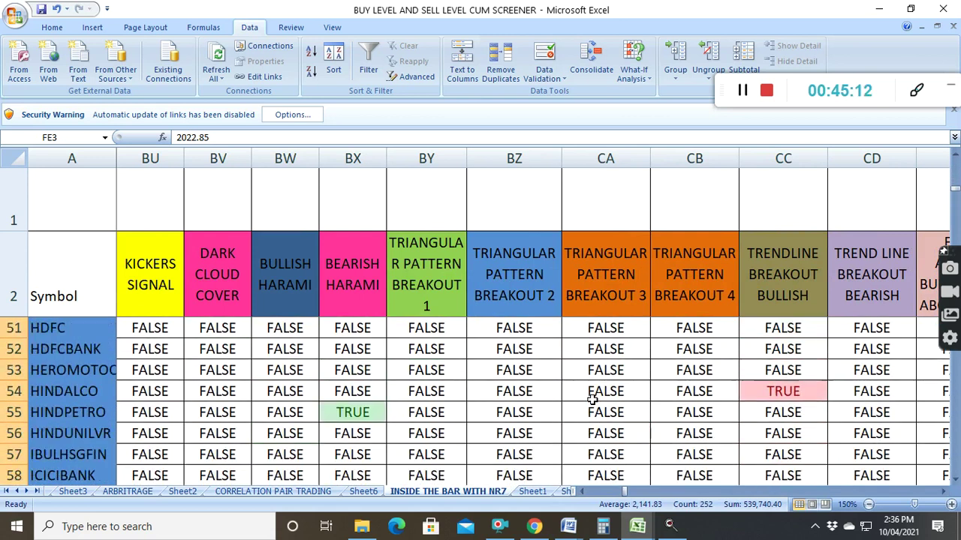
{"action": "scroll", "coordinate": [592, 400], "scroll_direction": "down", "scroll_amount": 16}
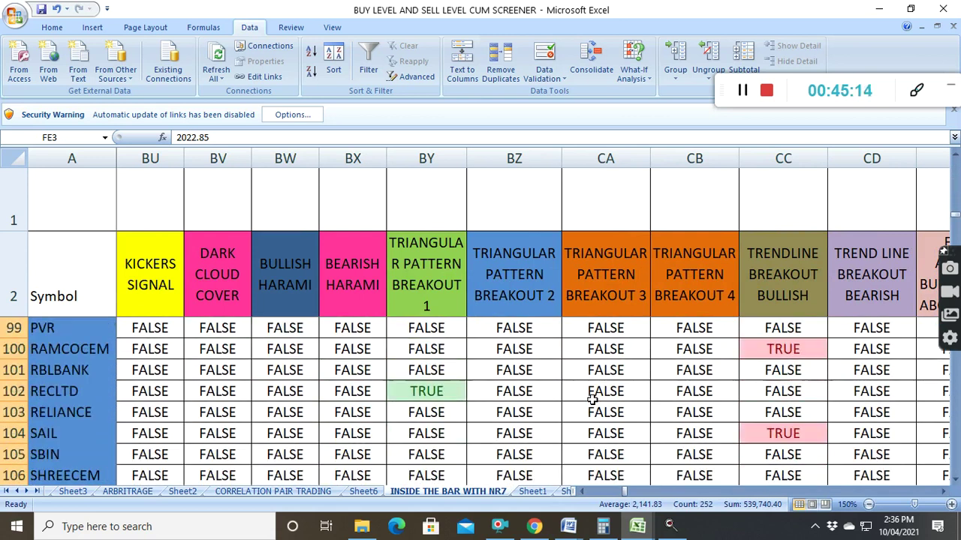
{"action": "scroll", "coordinate": [592, 400], "scroll_direction": "down", "scroll_amount": 11}
{"action": "scroll", "coordinate": [635, 424], "scroll_direction": "up", "scroll_amount": 5}
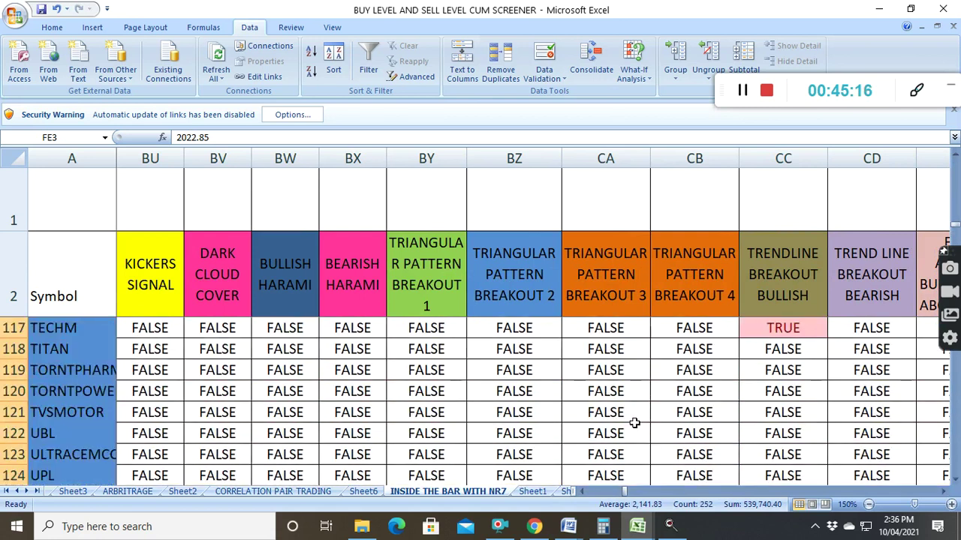
Examine the flag, W pattern, double top and bottom, head and shoulder, and abandoned baby signals across the stock list.
{"action": "scroll", "coordinate": [634, 423], "scroll_direction": "up", "scroll_amount": 20}
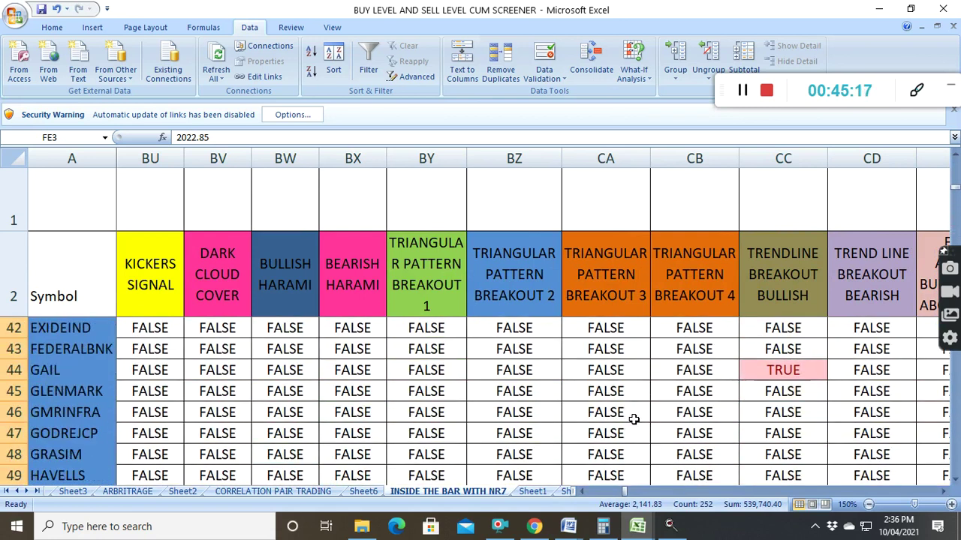
{"action": "scroll", "coordinate": [634, 419], "scroll_direction": "up", "scroll_amount": 13}
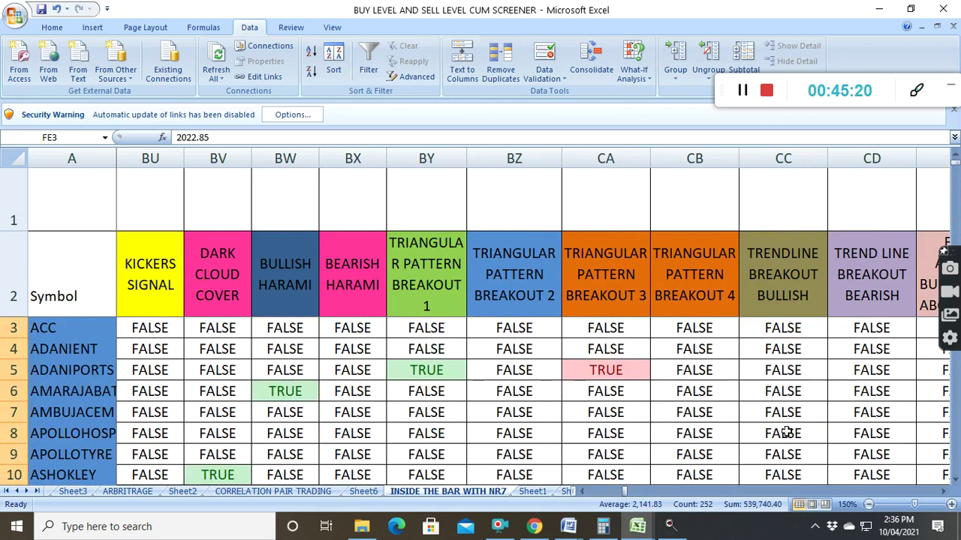
{"action": "scroll", "coordinate": [942, 492], "scroll_direction": "right", "scroll_amount": 5}
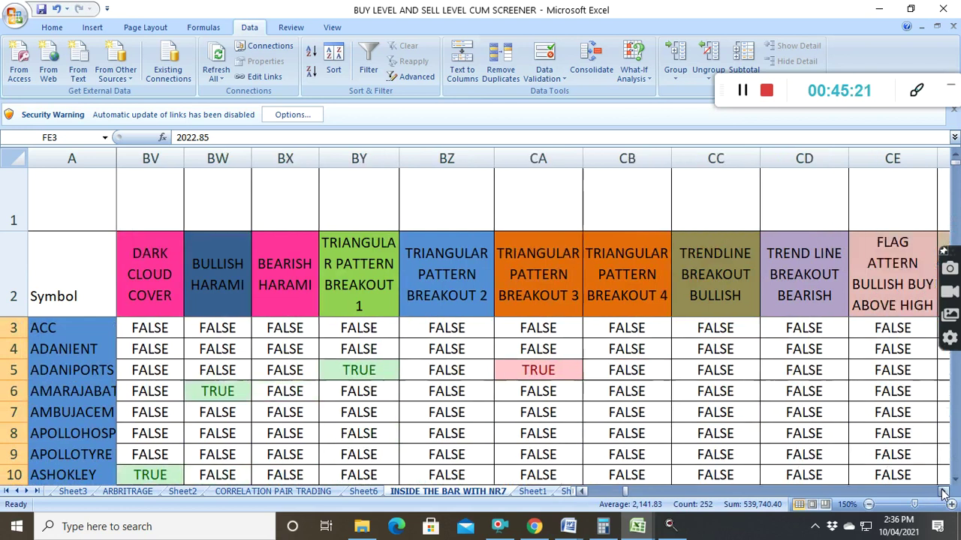
{"action": "scroll", "coordinate": [812, 467], "scroll_direction": "right", "scroll_amount": 6}
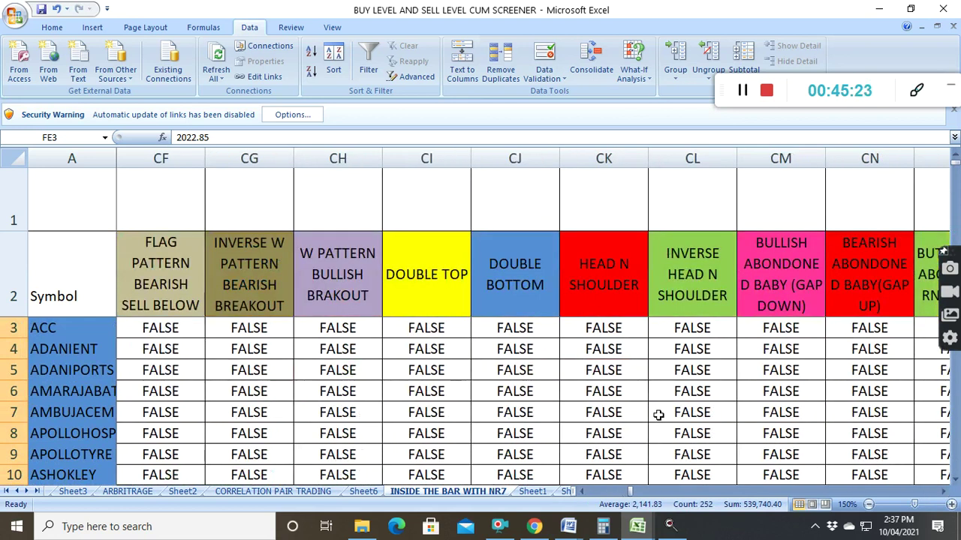
{"action": "scroll", "coordinate": [658, 415], "scroll_direction": "down", "scroll_amount": 15}
{"action": "scroll", "coordinate": [658, 415], "scroll_direction": "down", "scroll_amount": 20}
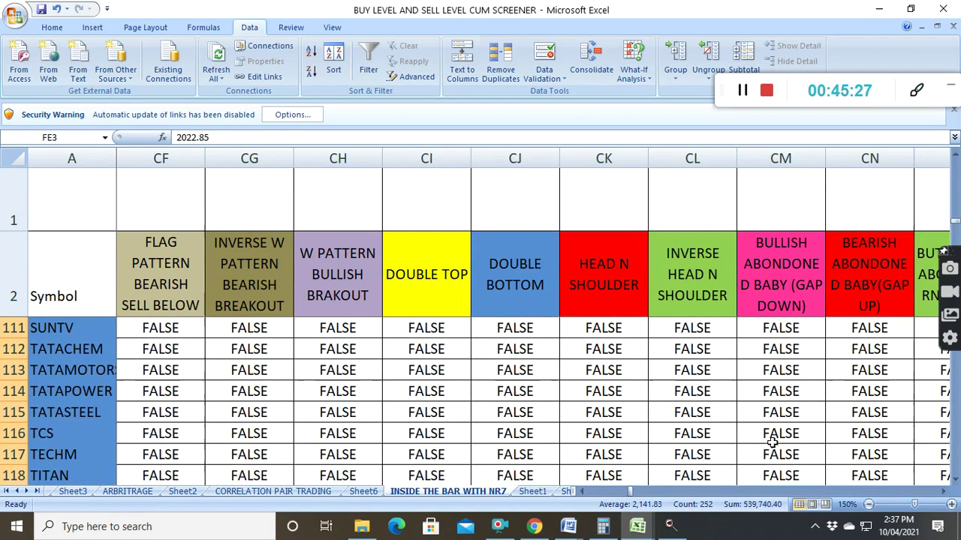
{"action": "scroll", "coordinate": [773, 436], "scroll_direction": "up", "scroll_amount": 20}
{"action": "scroll", "coordinate": [773, 434], "scroll_direction": "up", "scroll_amount": 14}
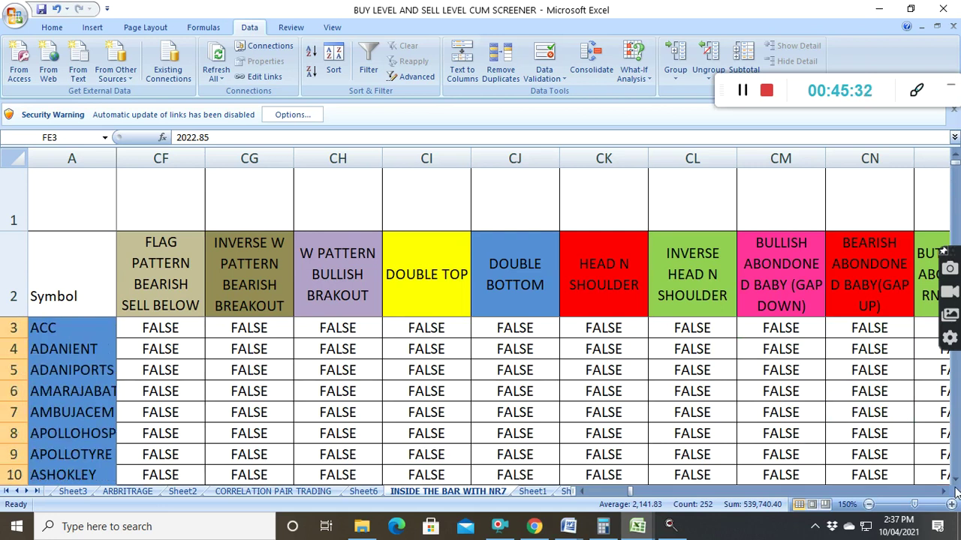
Examine the piercing pattern and pattern 1 to 7 signals, along with volatility, delivery percentage and traded volume, down the stock list.
{"action": "left_click_drag", "start_coordinate": [948, 492], "coordinate": [947, 493]}
{"action": "scroll", "coordinate": [558, 394], "scroll_direction": "down", "scroll_amount": 20}
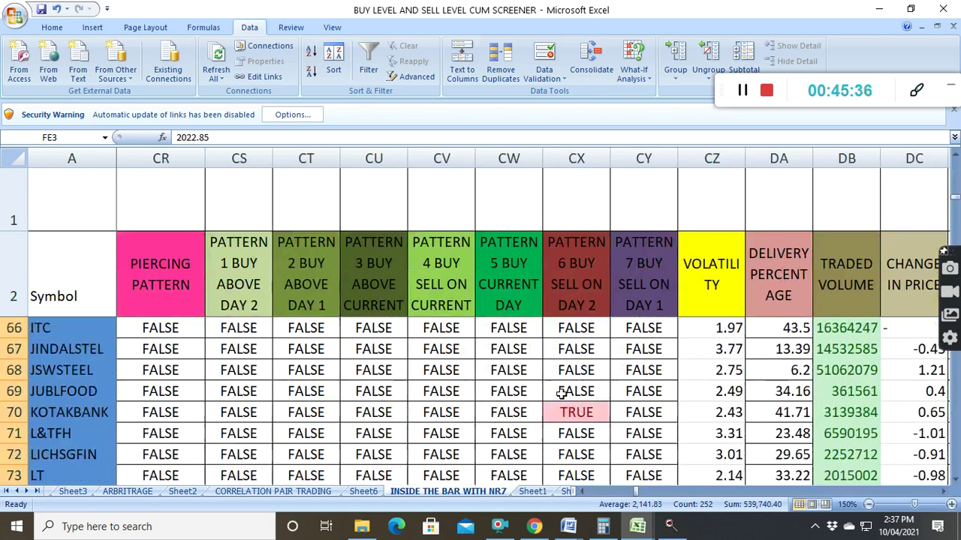